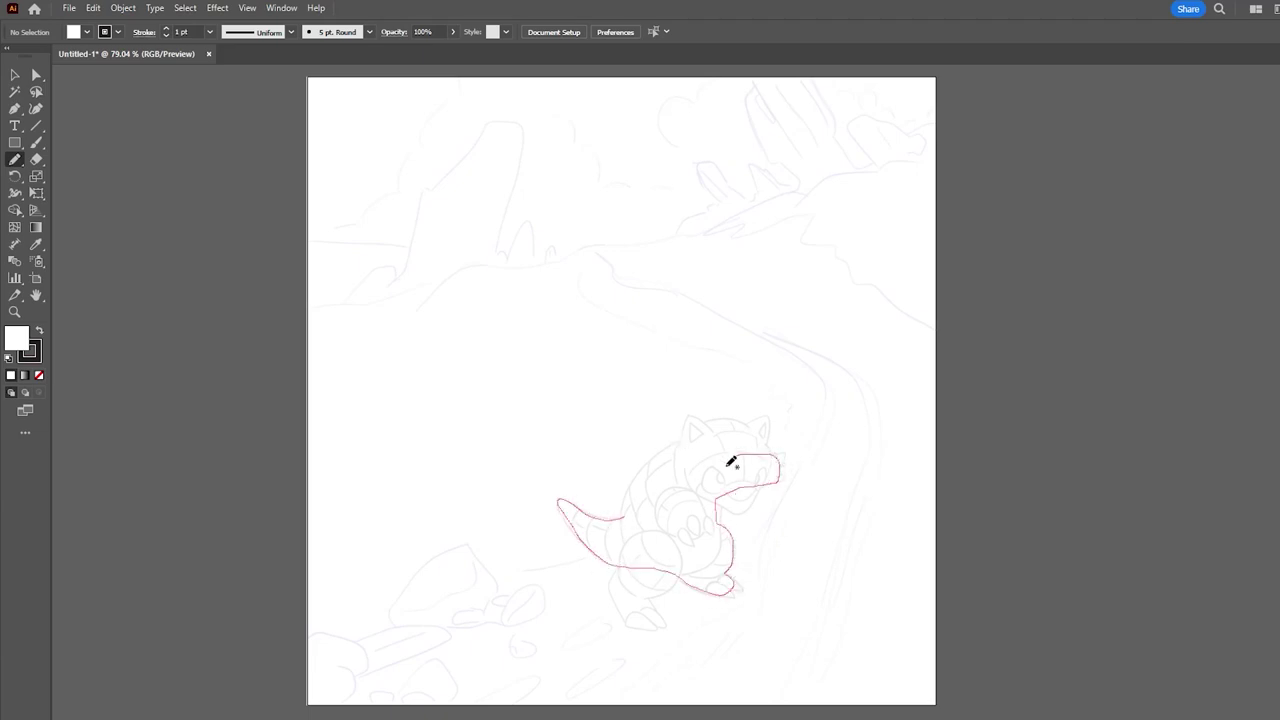
Step: Trace the tail, back, leg and head as one yellow Pencil shape over the sketch
left_click_drag(744, 457, 628, 516)
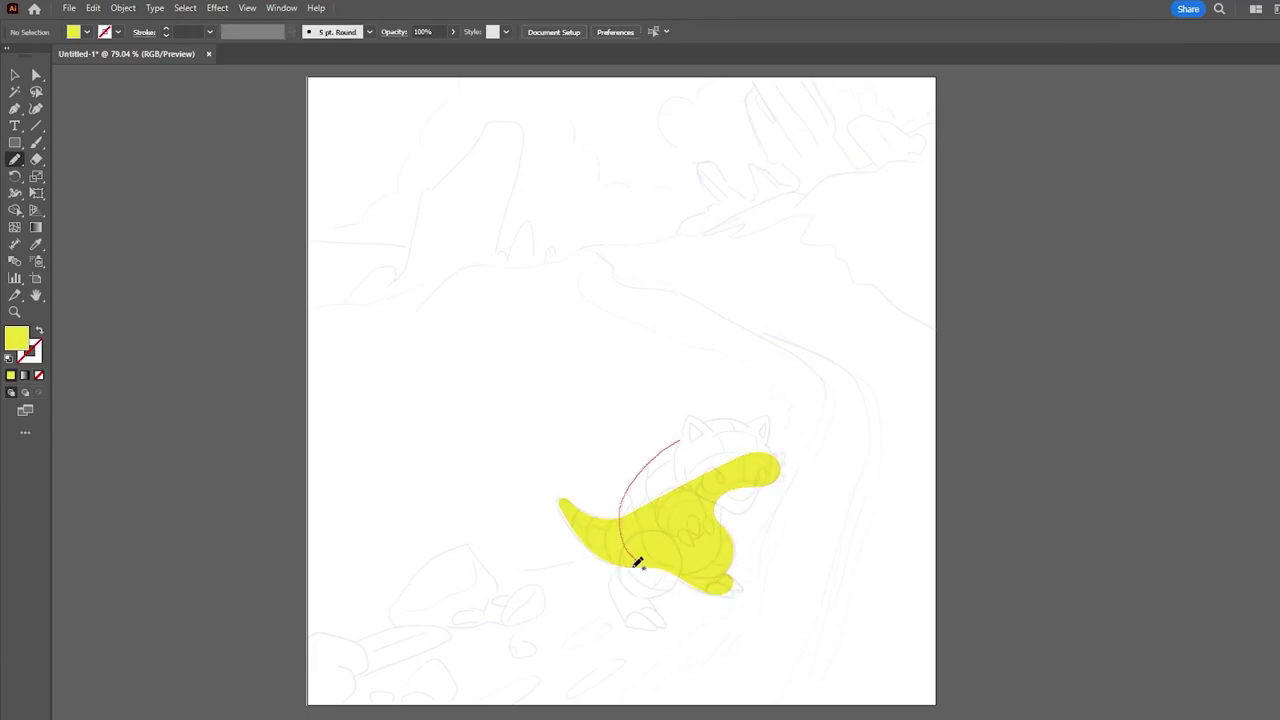
left_click_drag(690, 442, 642, 463)
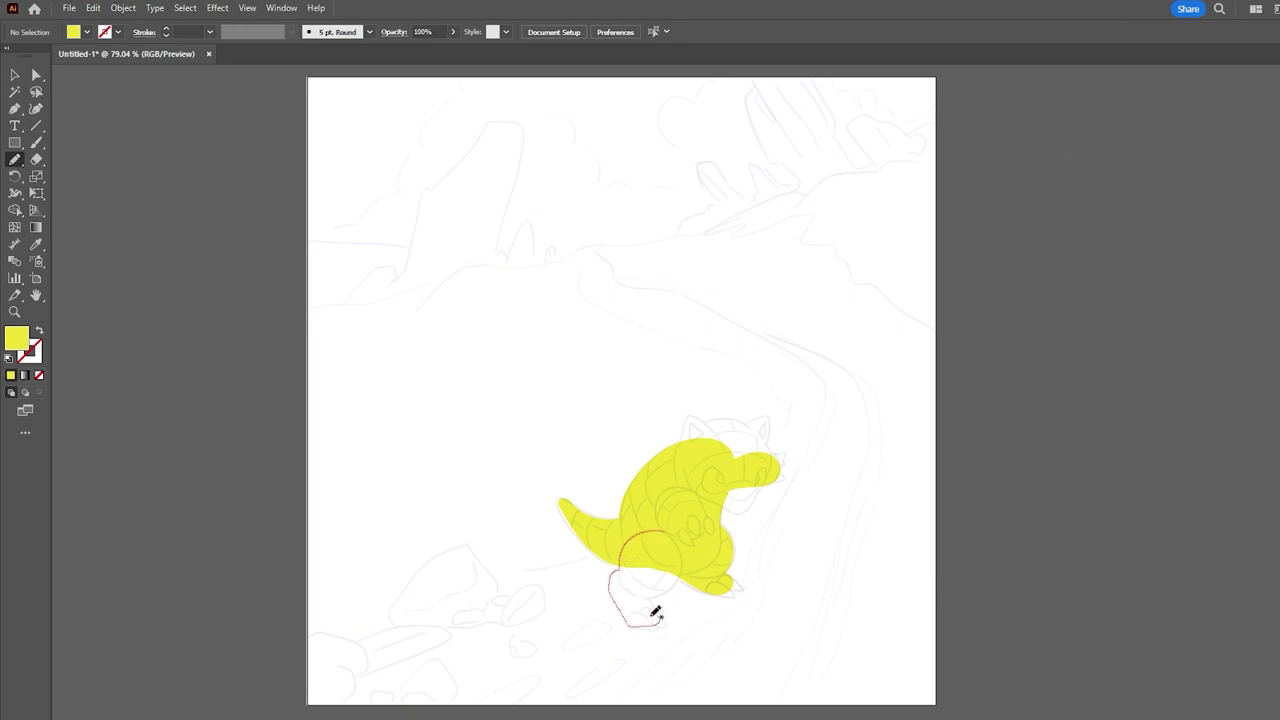
left_click_drag(660, 623, 648, 532)
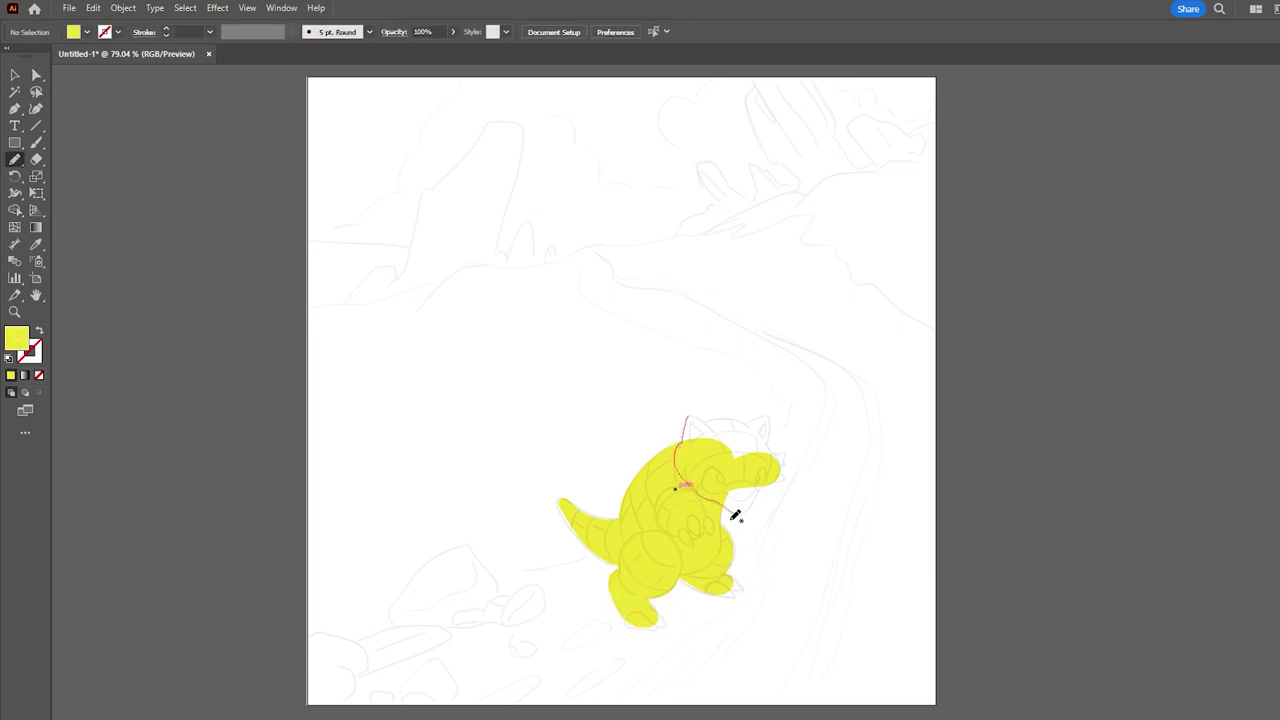
mouse_move(764, 419)
left_mouse_down()
mouse_move(694, 451)
mouse_move(733, 518)
left_mouse_up()
Step: Reshape the right ear tip's anchors, then start painting the pale yellow belly
key("shift+c")
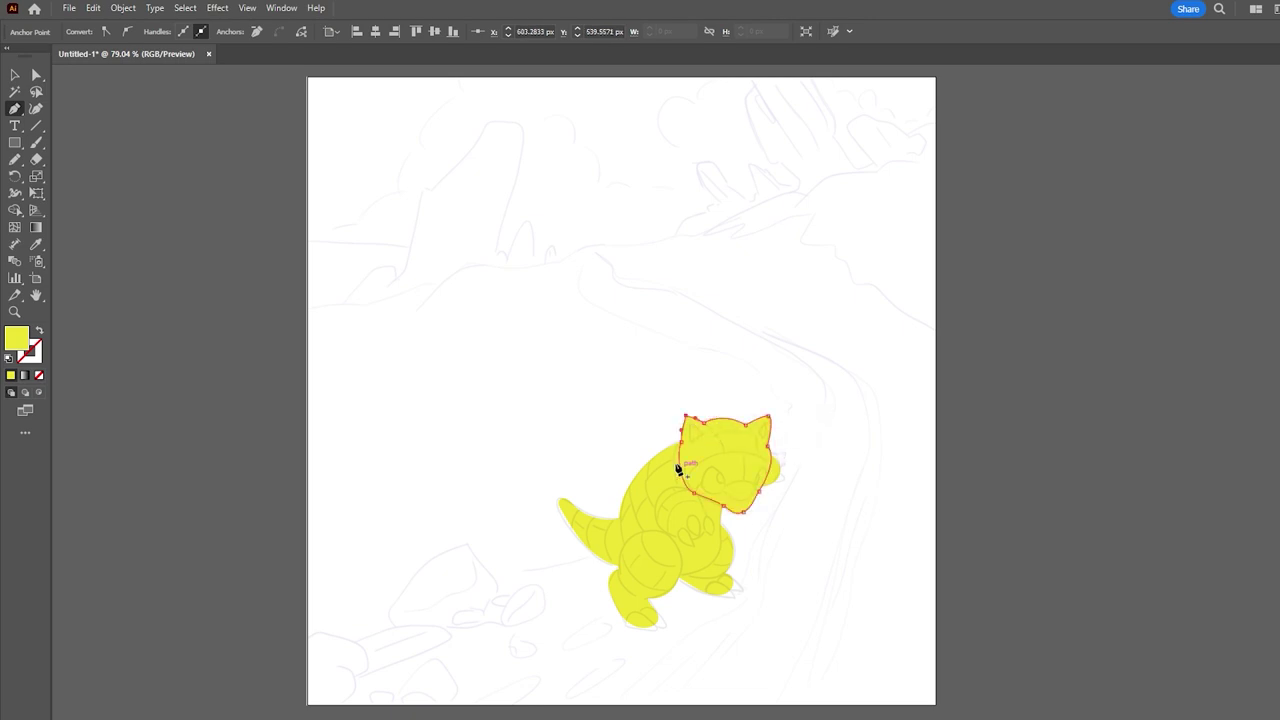
scroll(682, 428, "up", 3)
left_click(830, 382)
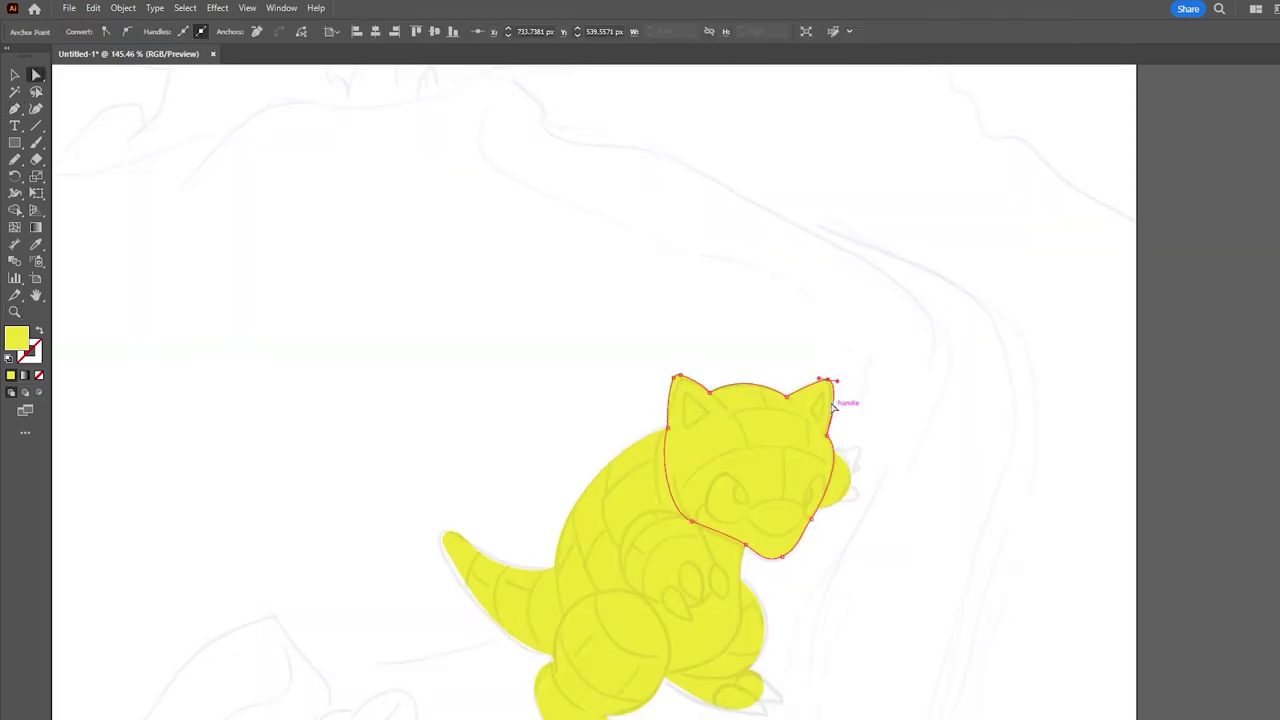
key("ctrl+shift+a")
scroll(650, 459, "down", 2)
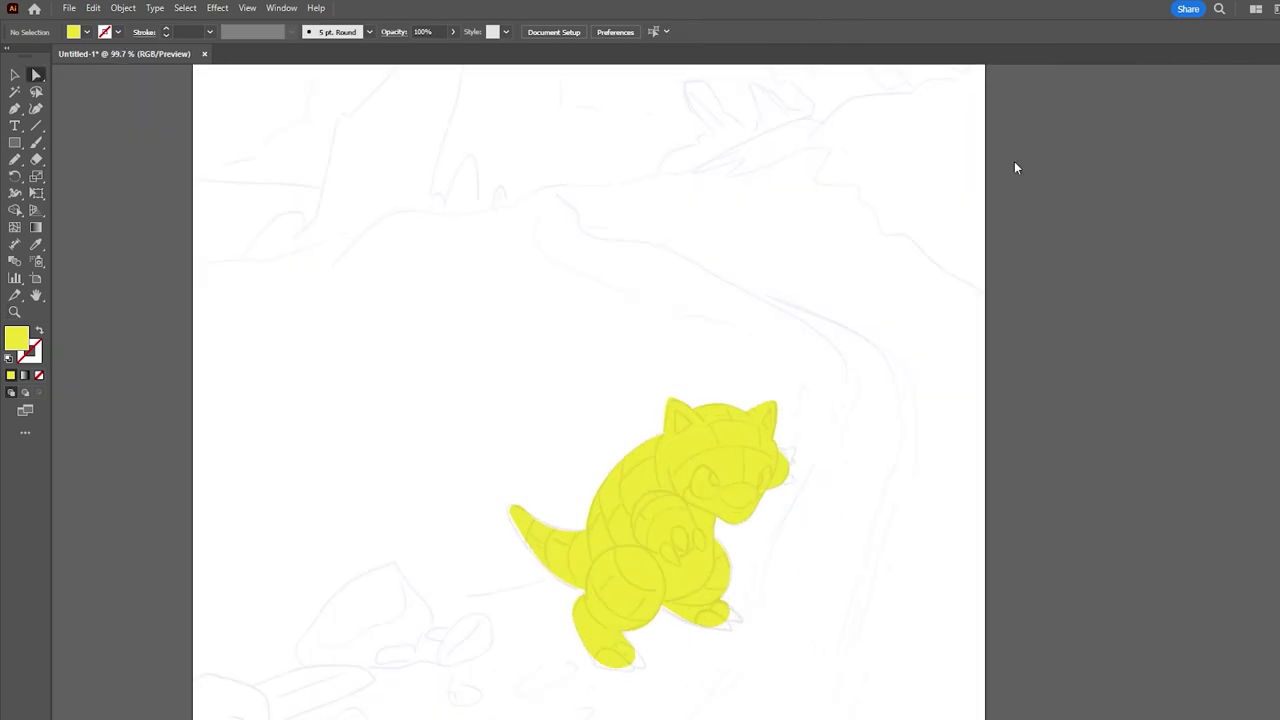
key("shift+b")
left_click_drag(666, 523, 591, 549)
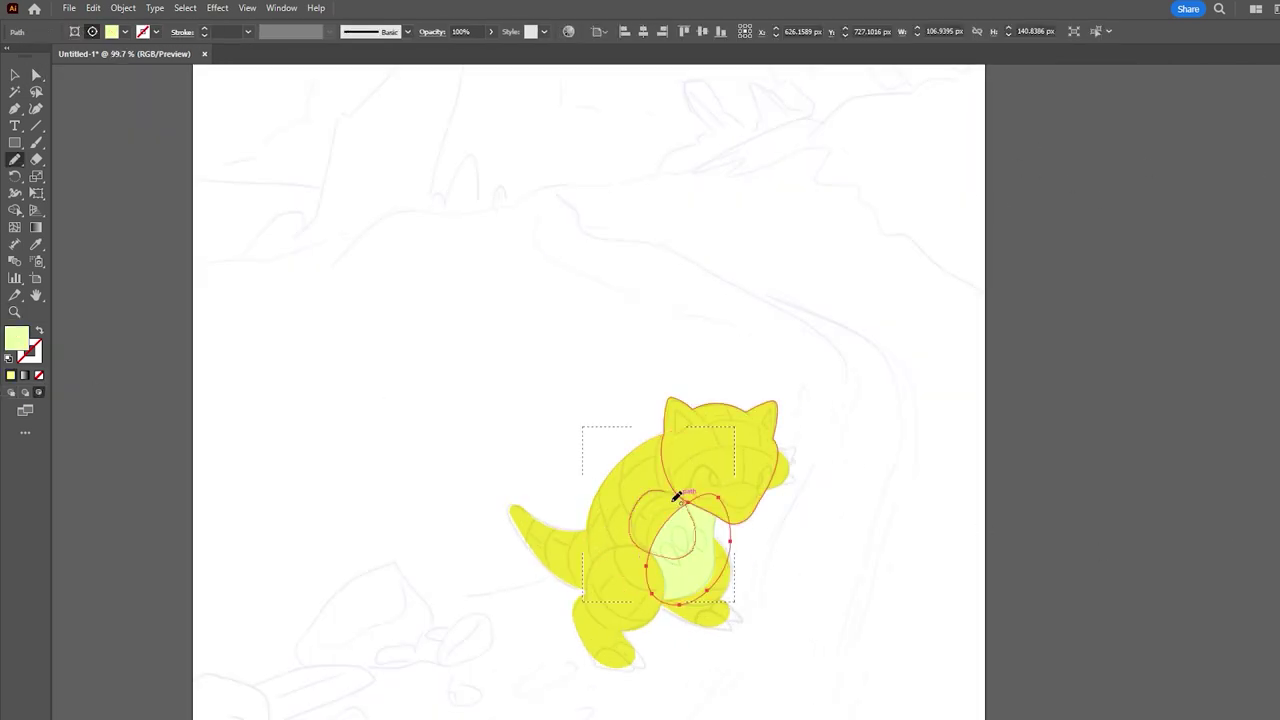
Step: Delete the stray red ellipses and select the tail and body outline
key("a")
left_click_drag(634, 523, 676, 537)
key("Delete")
left_click(538, 565)
scroll(478, 530, "up", 5)
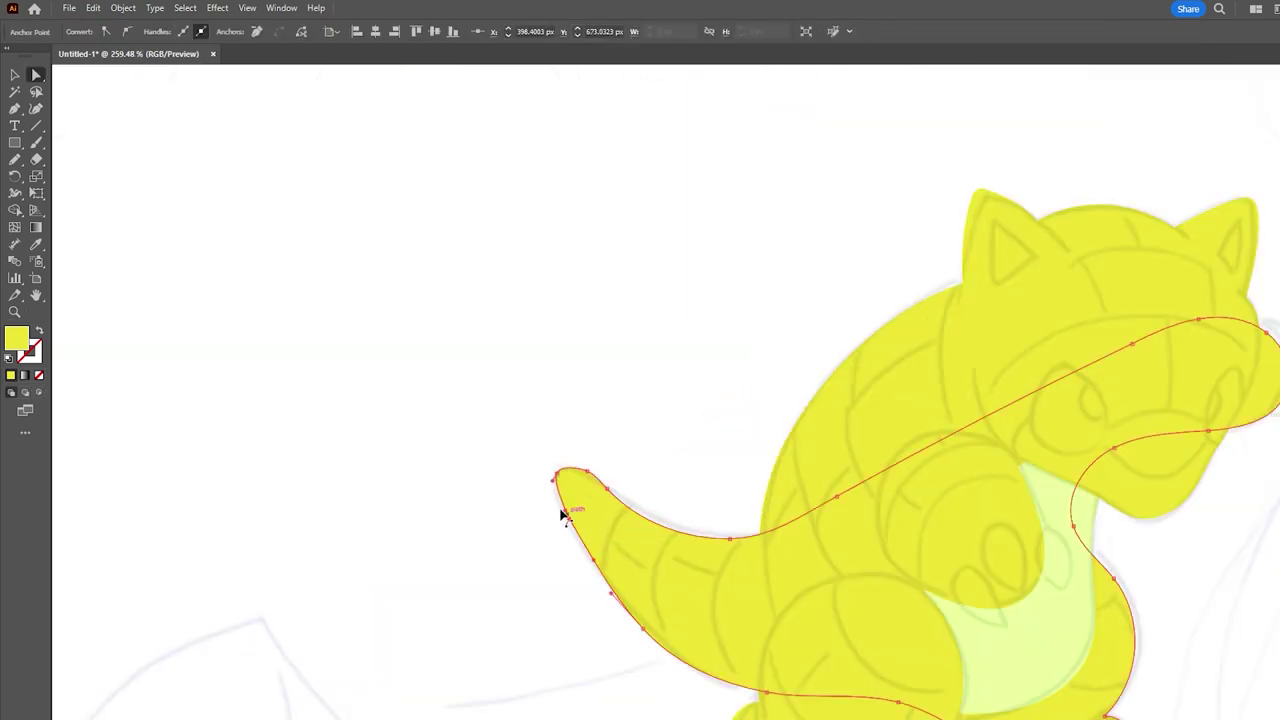
scroll(557, 526, "down", 3)
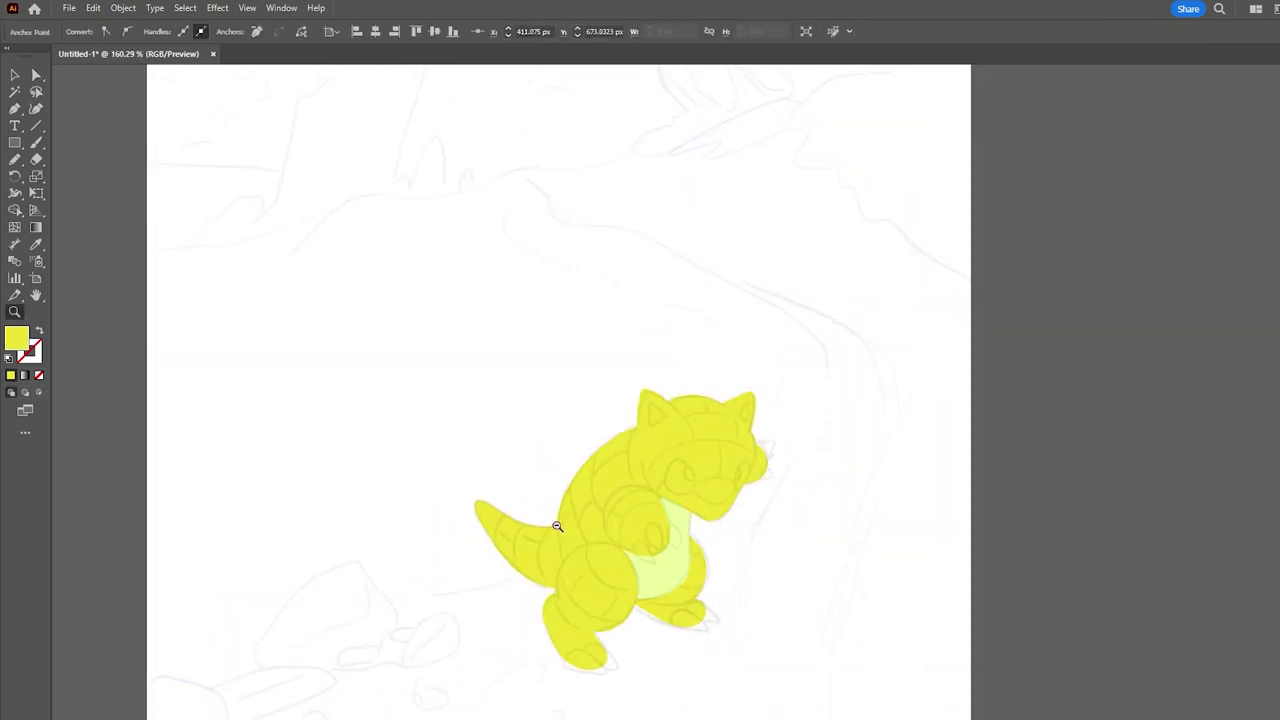
scroll(557, 526, "down", 2)
key("v")
Step: Draw the pale muzzle and a dark navy eye oval, then duplicate it for the second eye
left_click_drag(757, 480, 688, 517)
left_click_drag(685, 455, 690, 458)
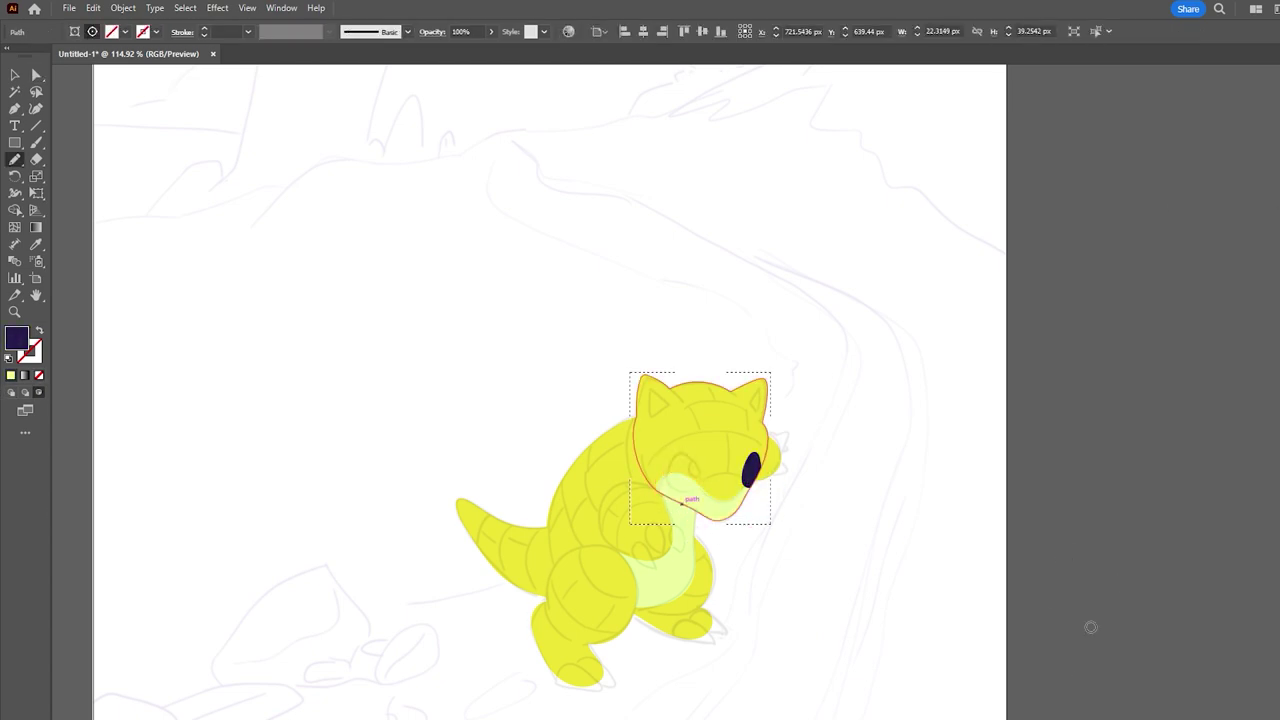
scroll(734, 480, "up", 3)
key("a")
mouse_move(775, 494)
left_mouse_down()
mouse_move(714, 478)
mouse_move(757, 437)
left_mouse_up()
scroll(773, 490, "down", 5)
left_click(733, 425)
Step: Add an inner ear shape and shape a toe claw on the front foot
key("n")
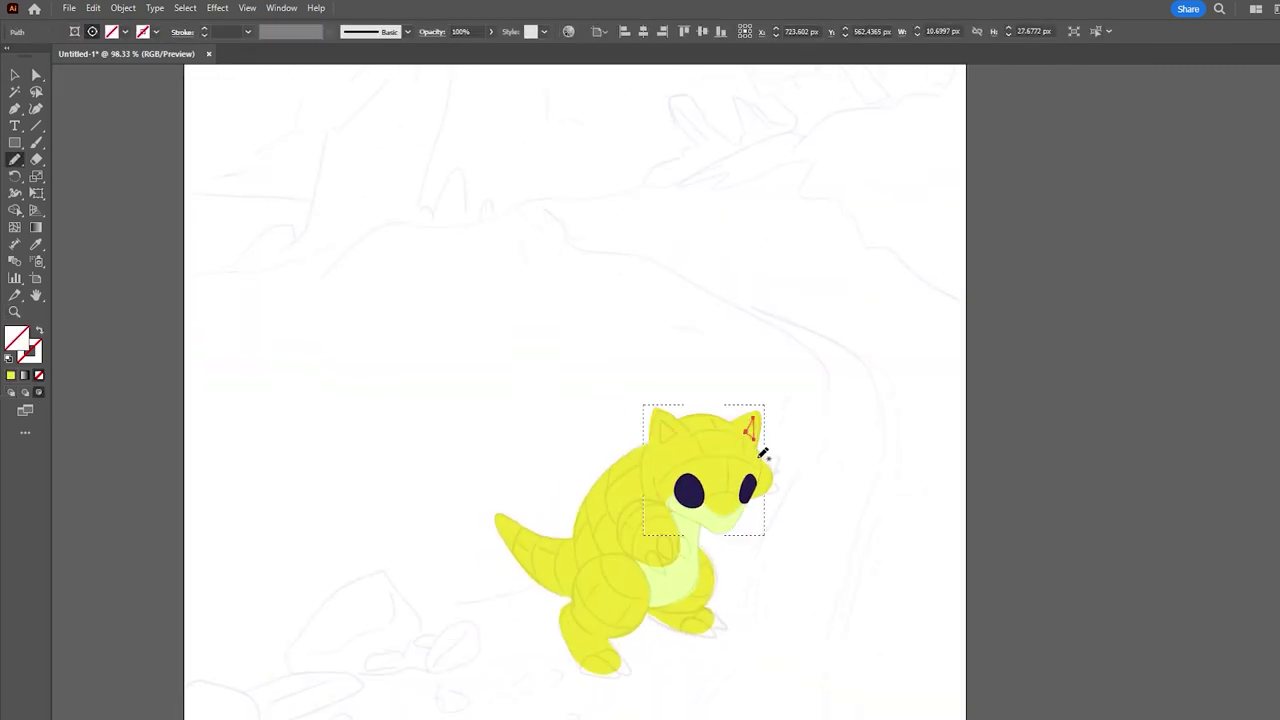
key("z")
left_click_drag(801, 475, 766, 463)
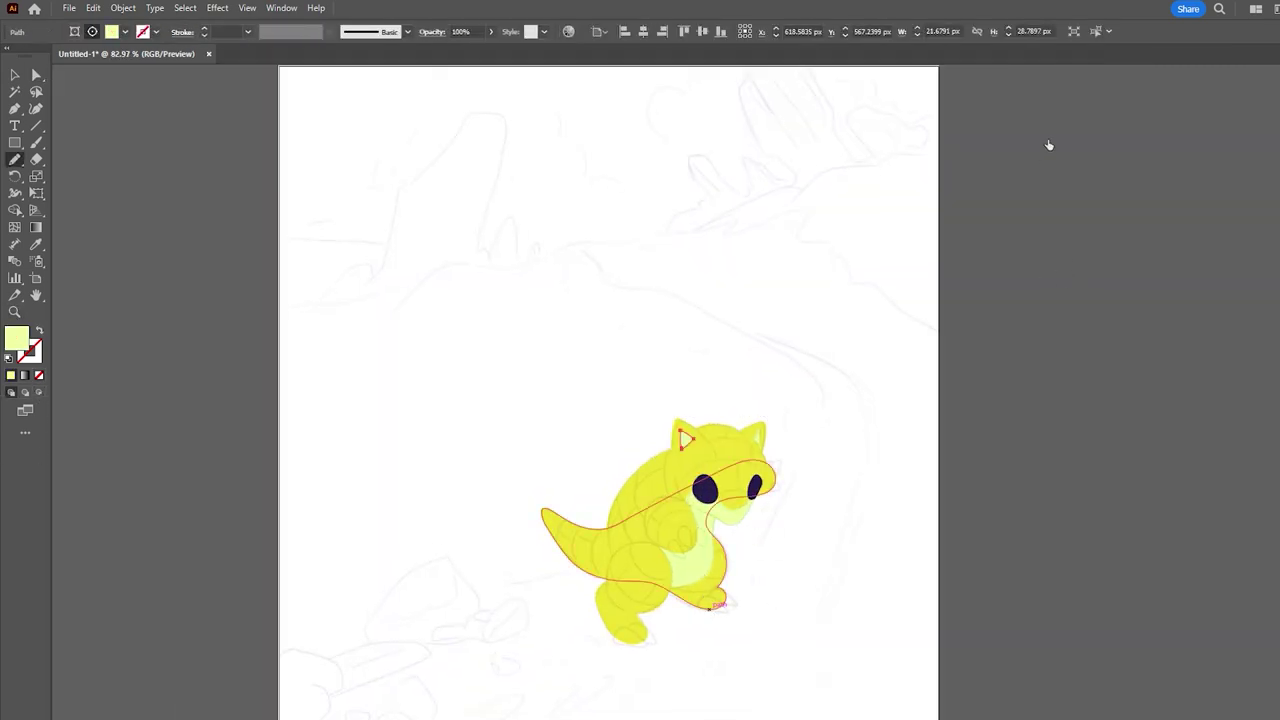
left_click(714, 602, "ctrl")
key("a")
scroll(714, 600, "up", 3)
left_click_drag(729, 586, 690, 567)
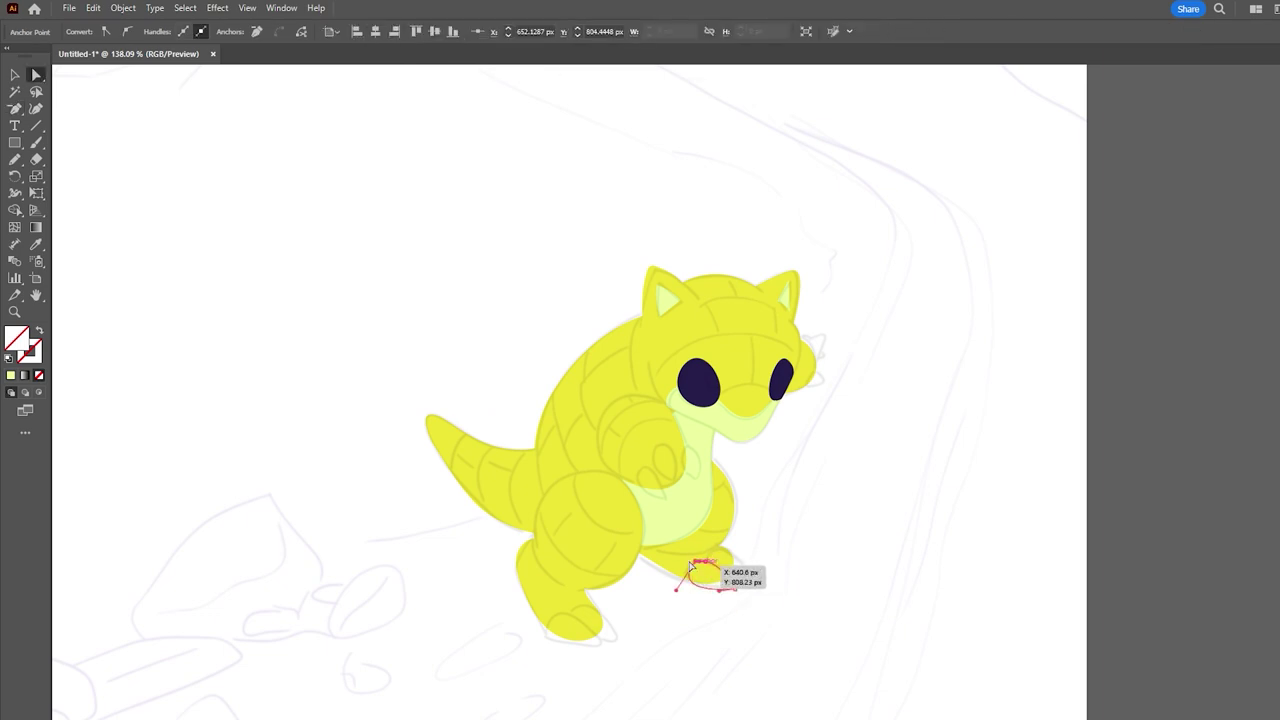
Step: Copy the white toe claw onto the other foot
left_click(727, 570)
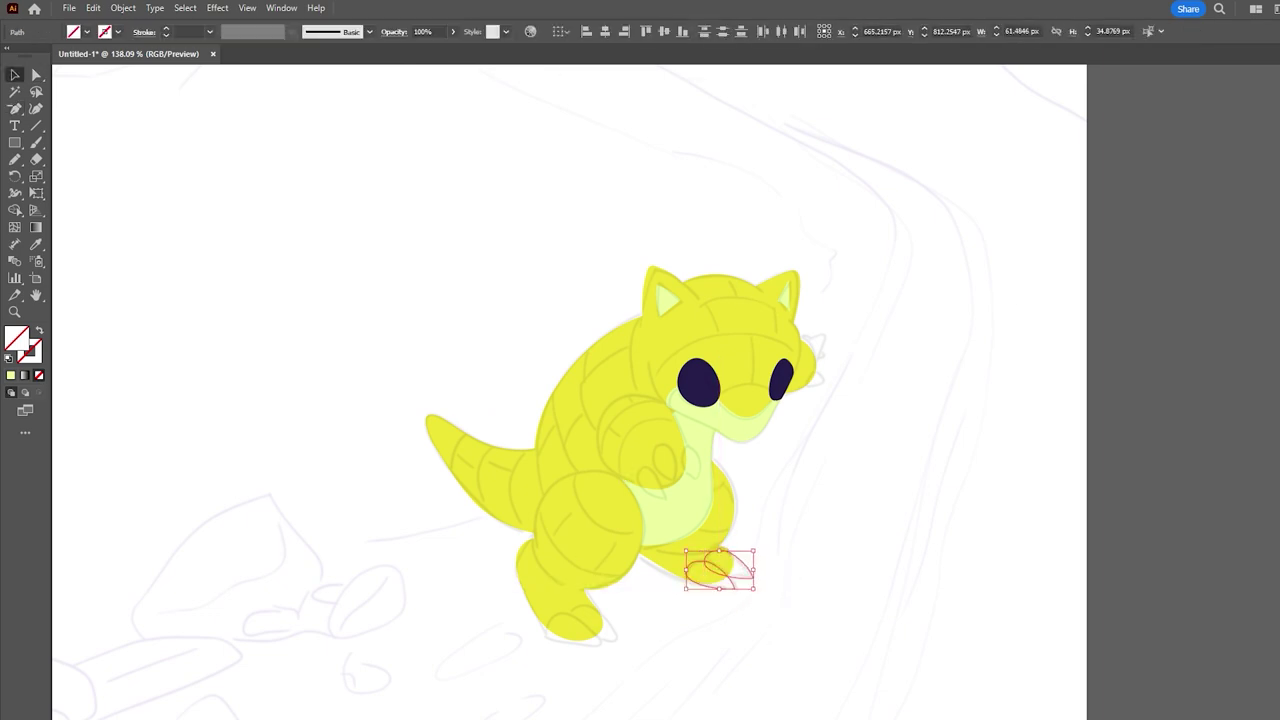
left_click_drag(737, 571, 622, 650)
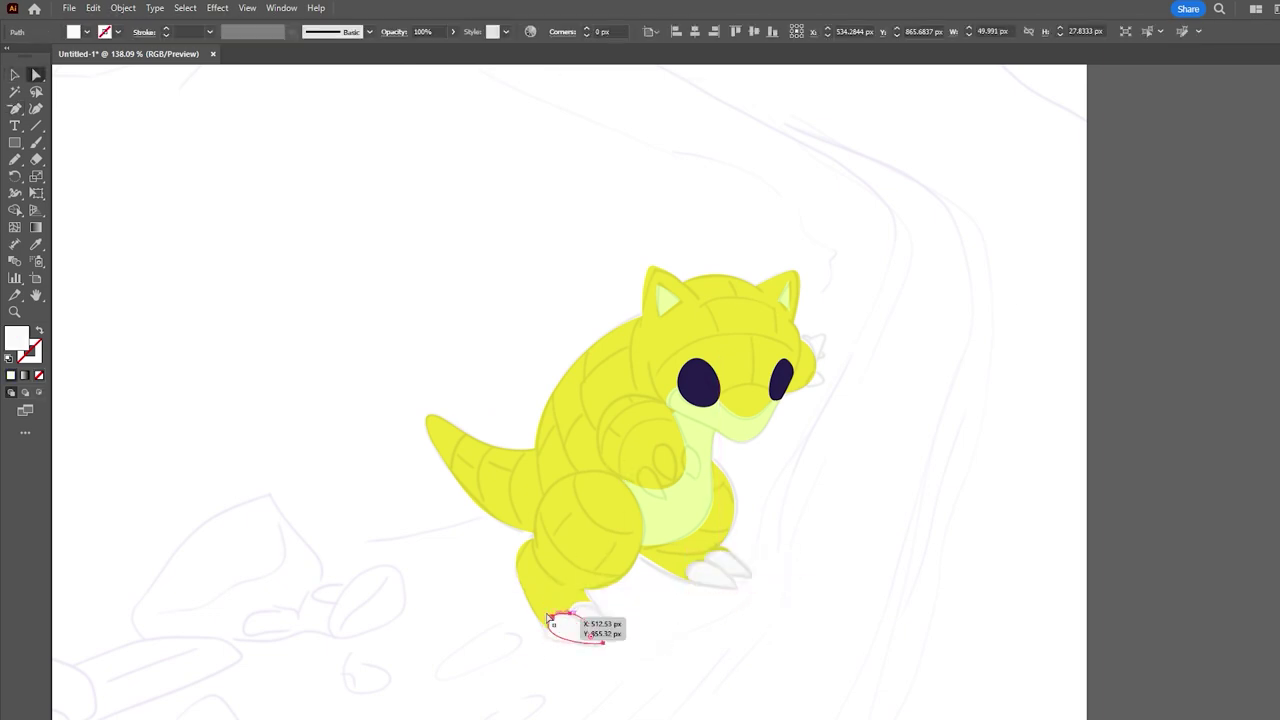
key("ctrl+shift+a")
scroll(506, 651, "down", 3)
left_click(680, 640)
Step: Draw a white claw on the hand beside the belly and adjust its anchors
key("n")
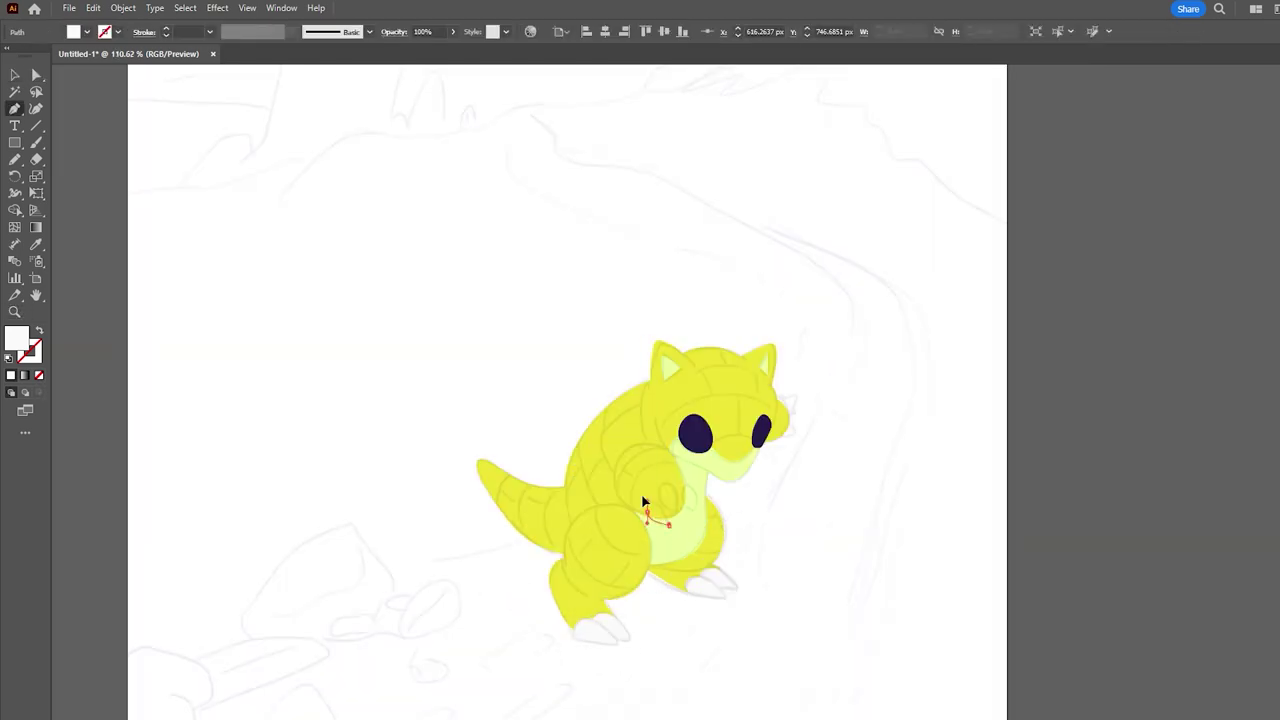
left_click_drag(651, 508, 668, 510)
scroll(677, 516, "up", 5)
key("a")
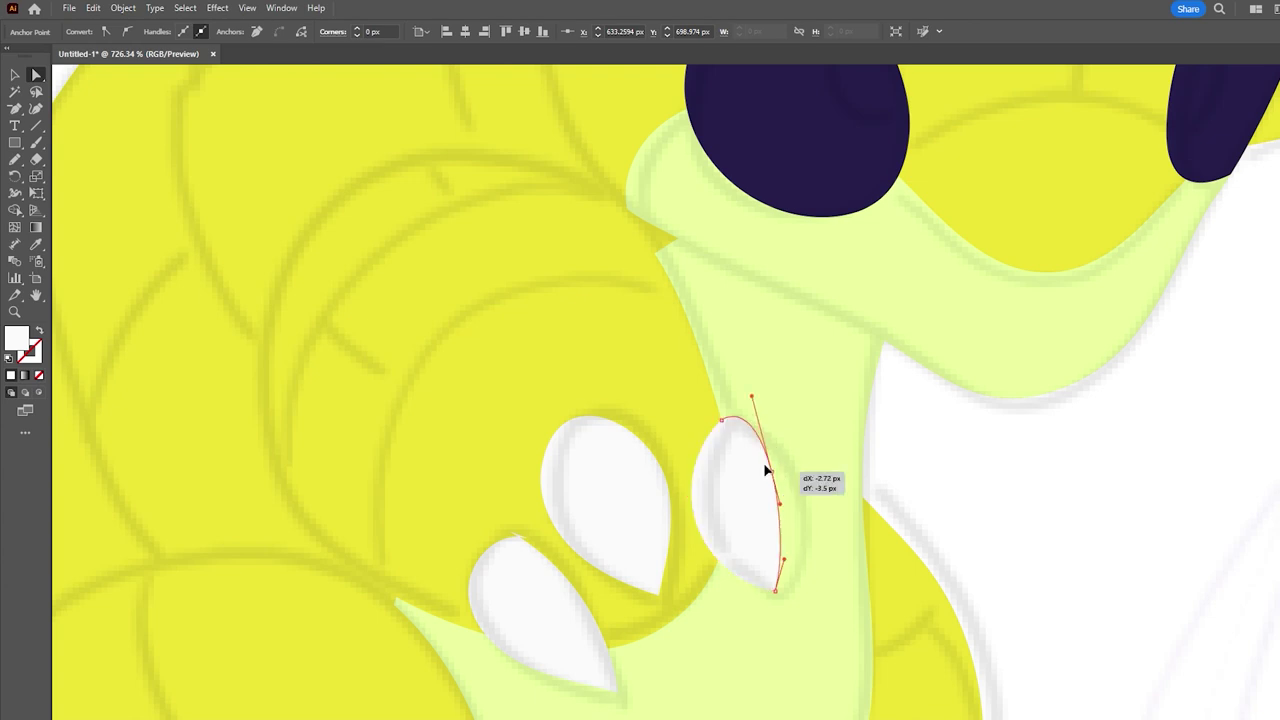
scroll(786, 494, "down", 5)
scroll(766, 429, "up", 1)
Step: Draw a small white spike beside the face and refine its curve and point
key("n")
left_click_drag(716, 324, 740, 338)
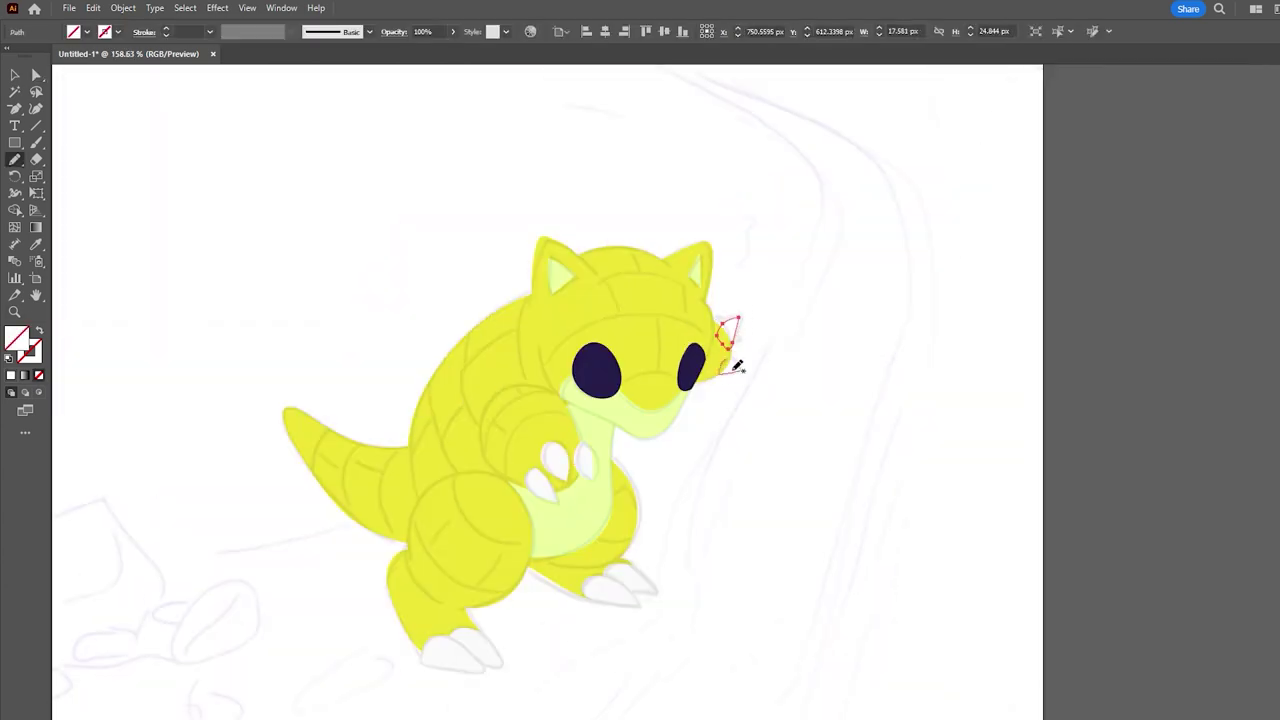
scroll(722, 368, "up", 5)
key("a")
left_click_drag(745, 288, 782, 271)
left_click_drag(768, 383, 772, 403)
scroll(772, 403, "down", 2)
key("ctrl+z")
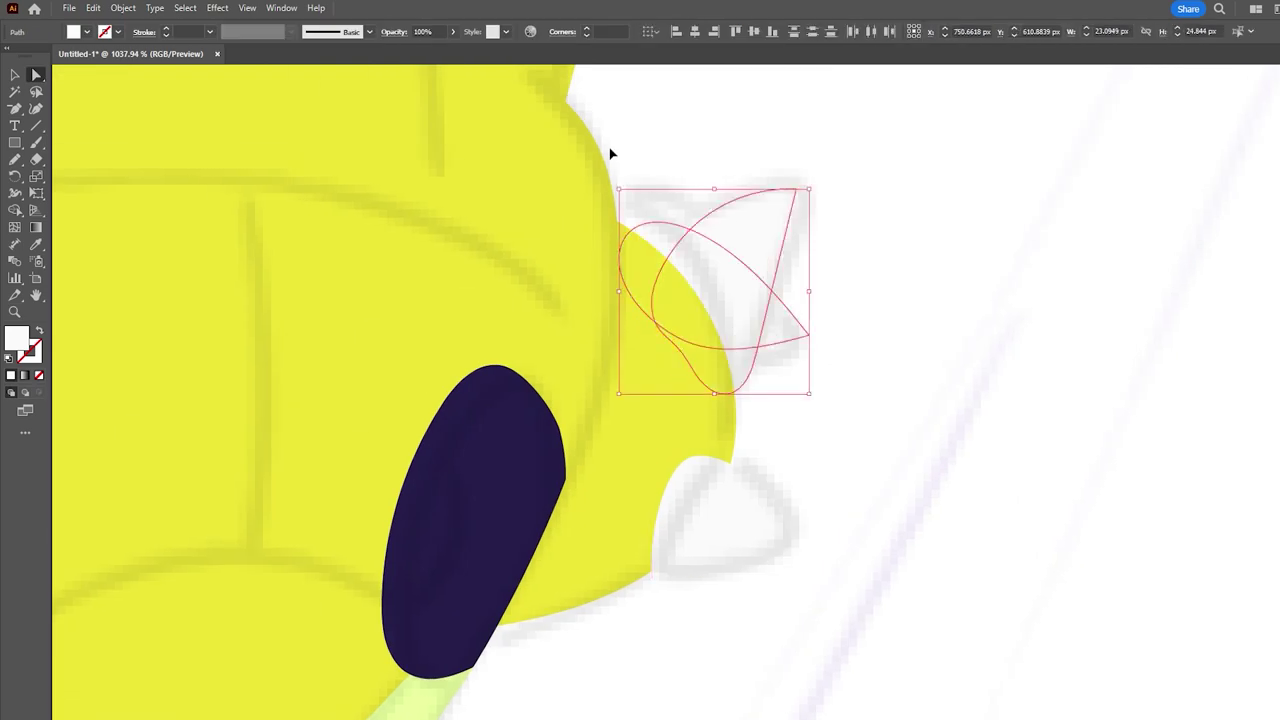
key("z")
left_click(456, 490, "alt")
scroll(456, 490, "down", 5)
key("m")
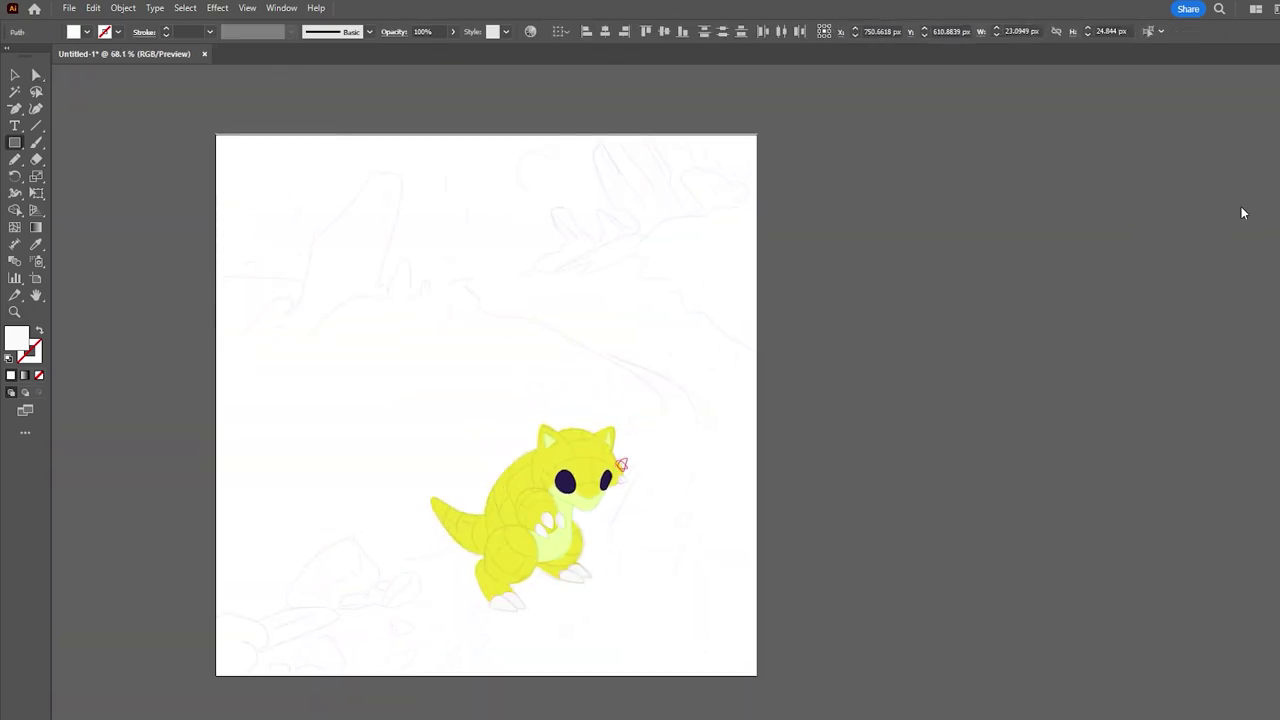
Step: Cover the artboard with a pink background rectangle sent behind the creature
left_click_drag(215, 134, 756, 677)
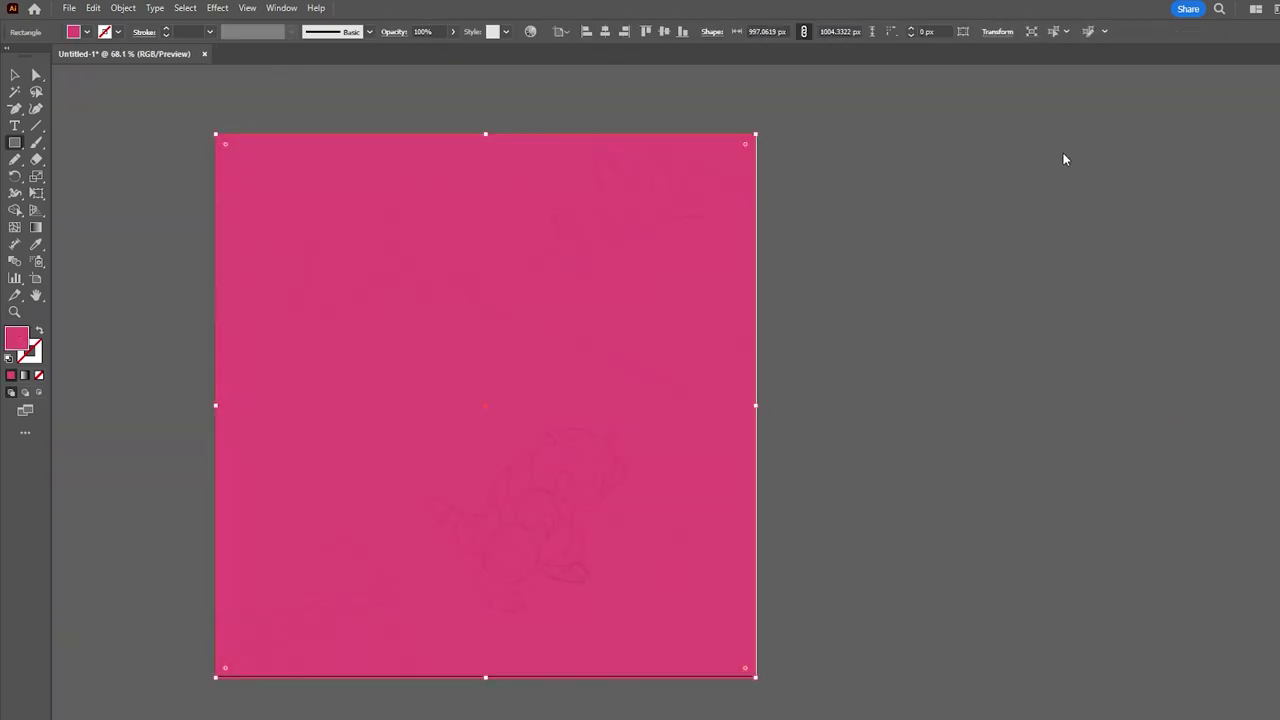
key("ctrl+shift+bracketleft")
key("z")
scroll(687, 347, "down", 1)
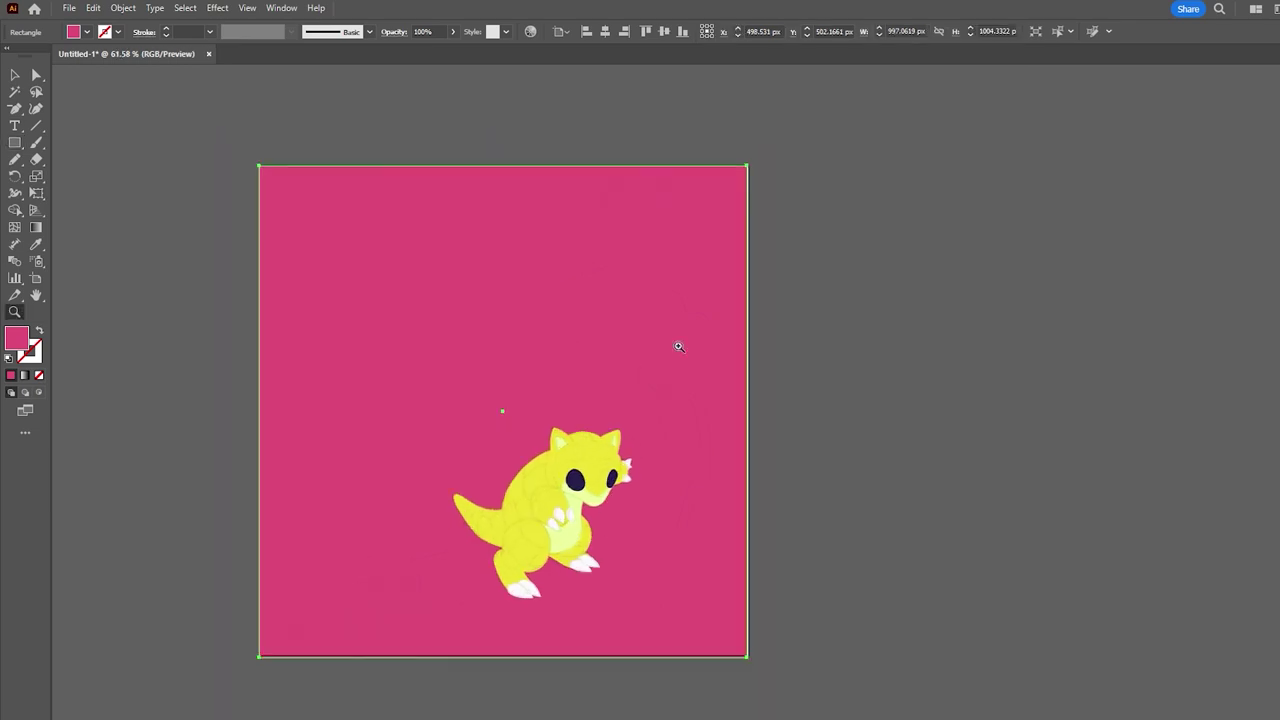
Step: Add a darker pink ground band across the lower desert
left_click_drag(232, 293, 557, 679)
left_click_drag(419, 303, 232, 295)
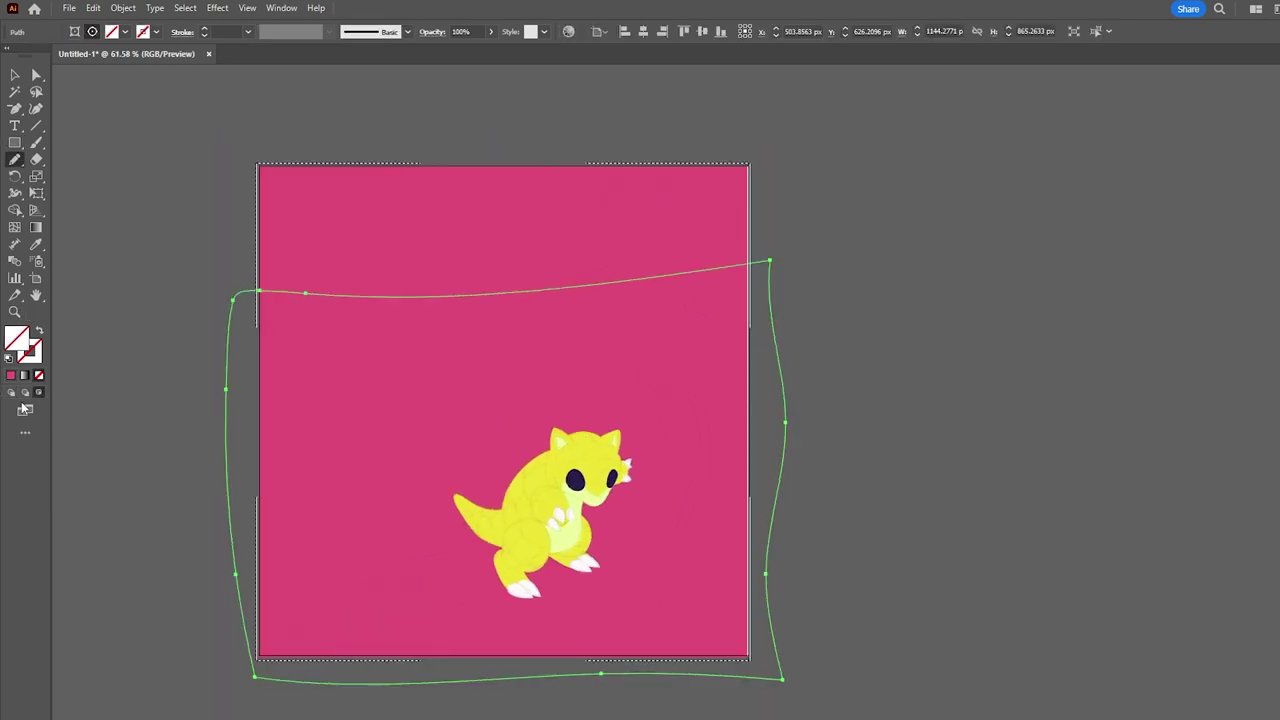
key("ctrl+shift+a")
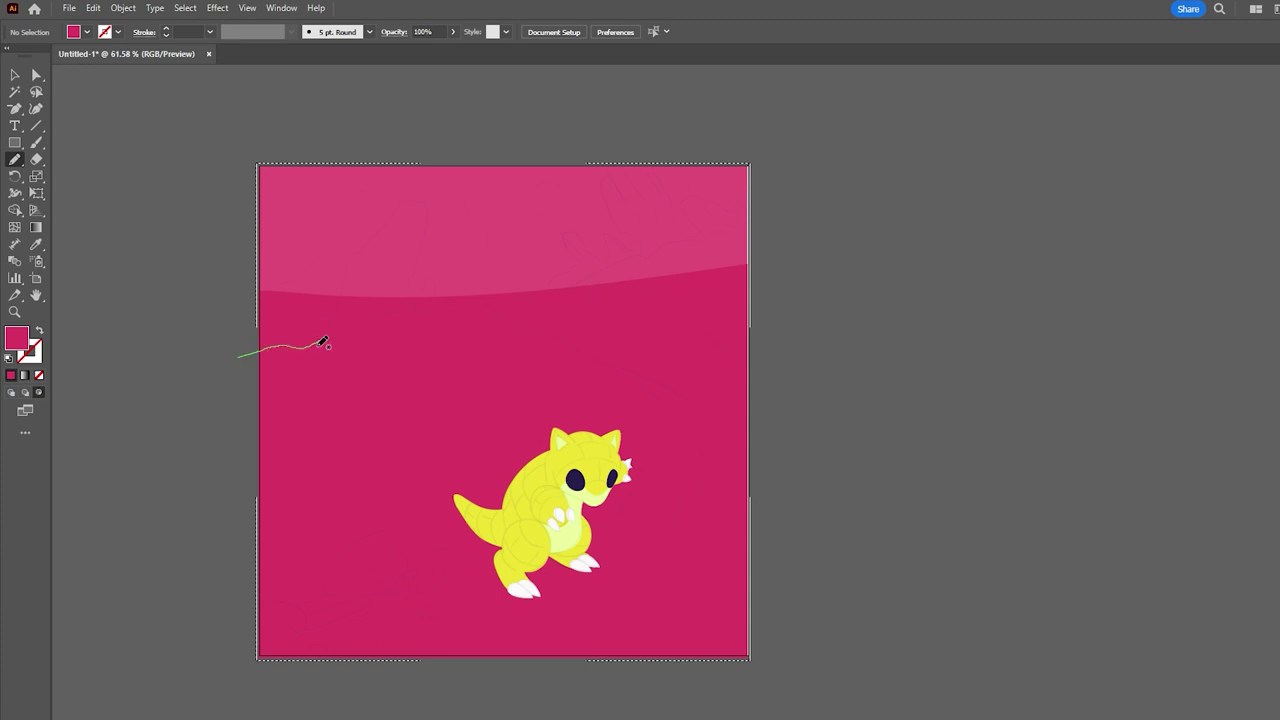
Step: Draw a second wavy hill layer and smooth its rising curve and right hilltop
left_click_drag(829, 679, 238, 355)
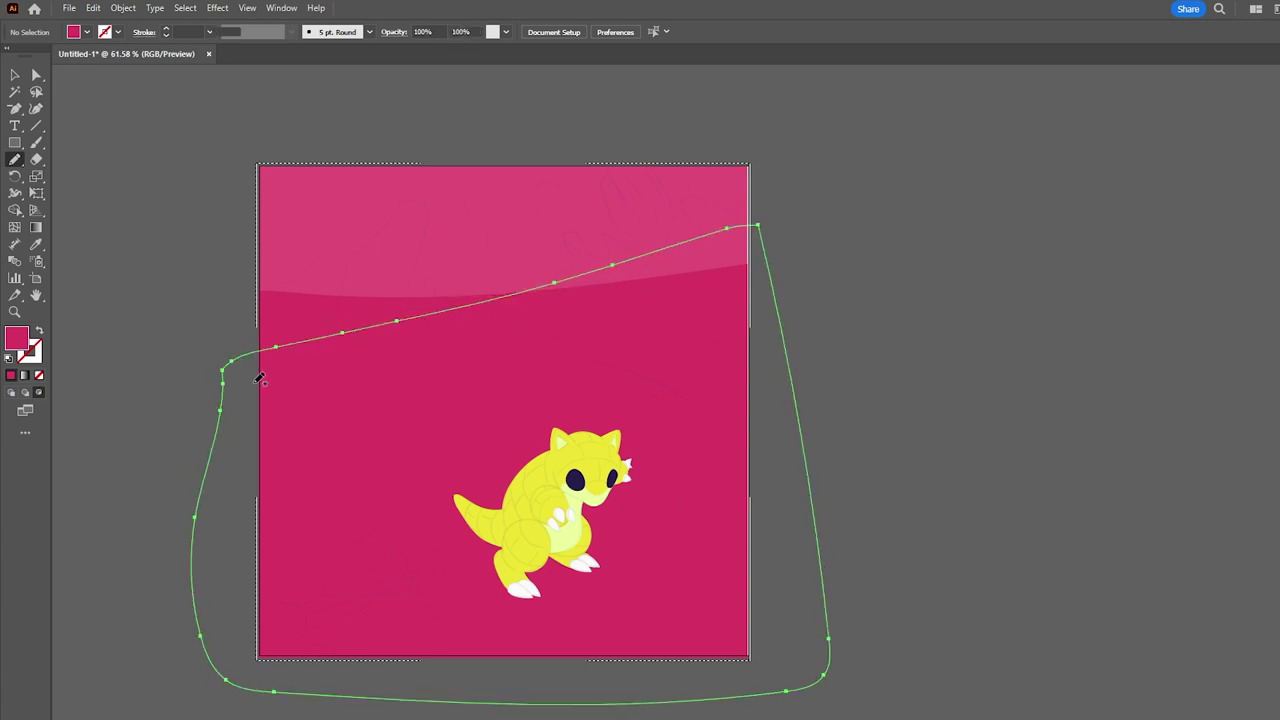
key("a")
scroll(494, 329, "up", 3)
scroll(279, 297, "up", 2)
left_click_drag(279, 297, 530, 212)
left_click_drag(726, 223, 771, 177)
key("z")
key("a")
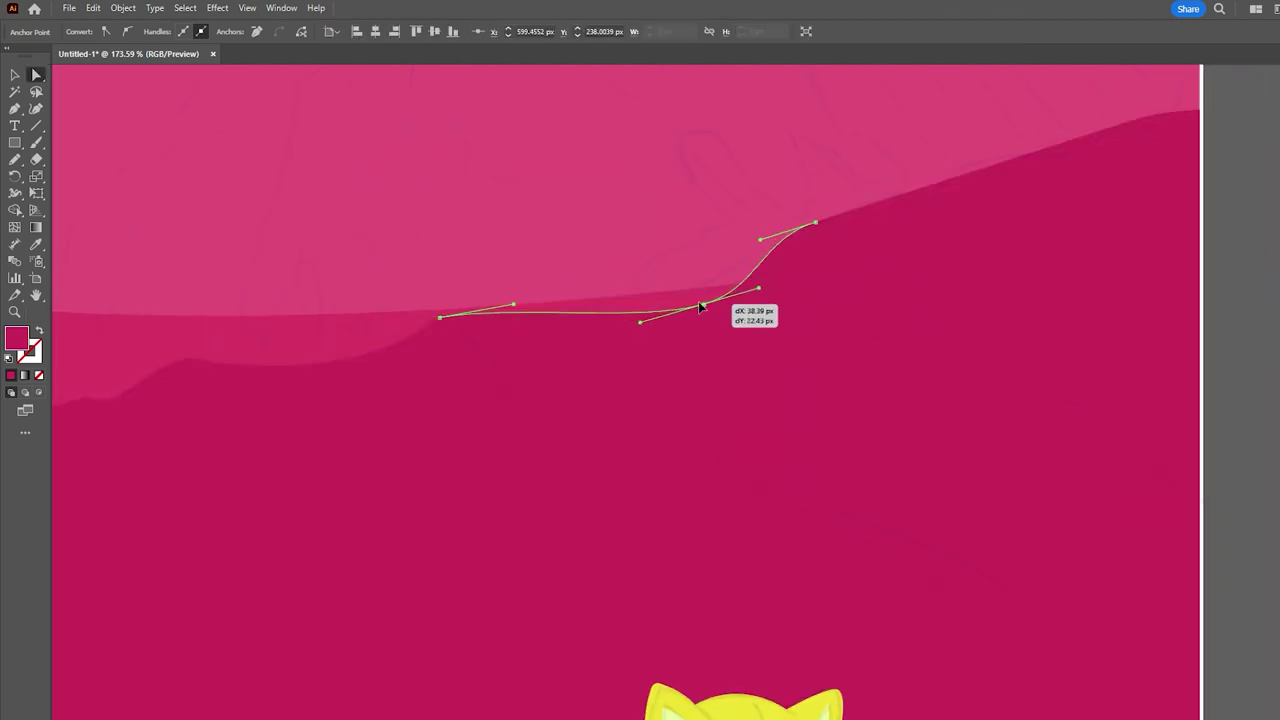
scroll(625, 362, "right", 5)
left_click_drag(716, 300, 769, 254)
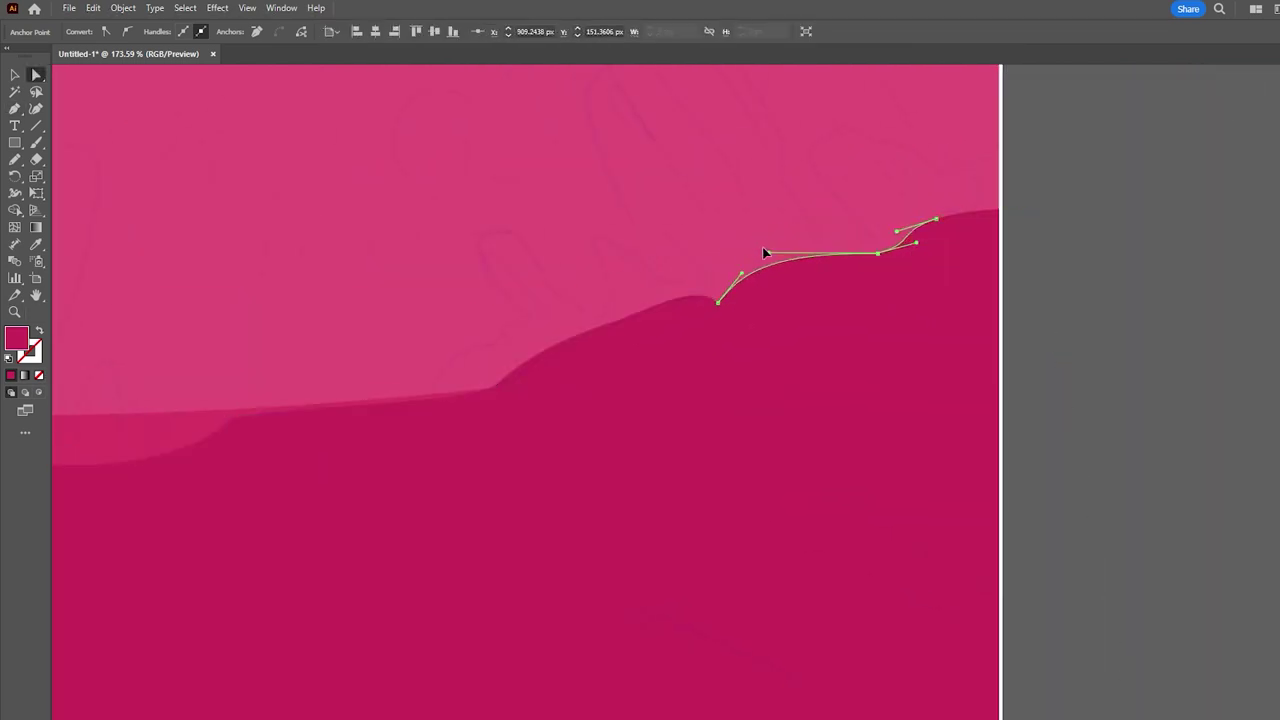
key("z")
mouse_move(1000, 209)
left_mouse_down()
mouse_move(591, 371)
mouse_move(1055, 289)
mouse_move(474, 531)
left_mouse_up()
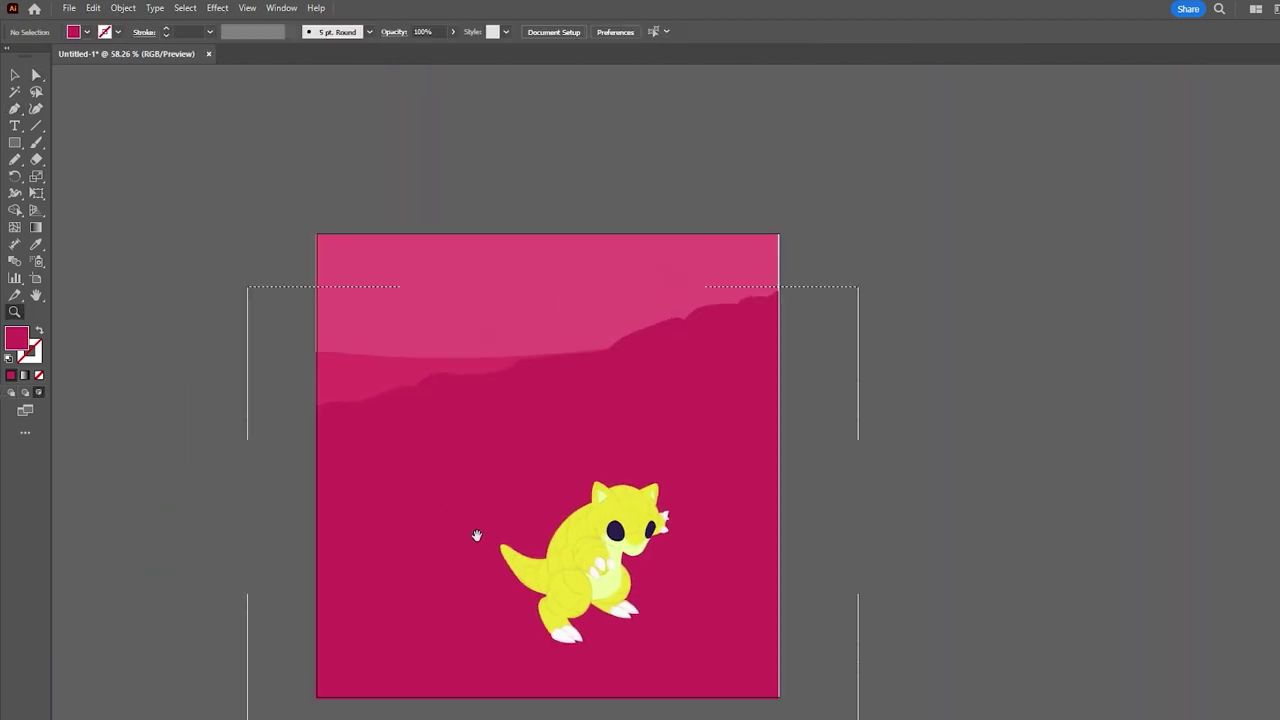
Step: Outline a pink sand slope running down toward the creature, plus another background shape
key("n")
left_click_drag(260, 648, 506, 556)
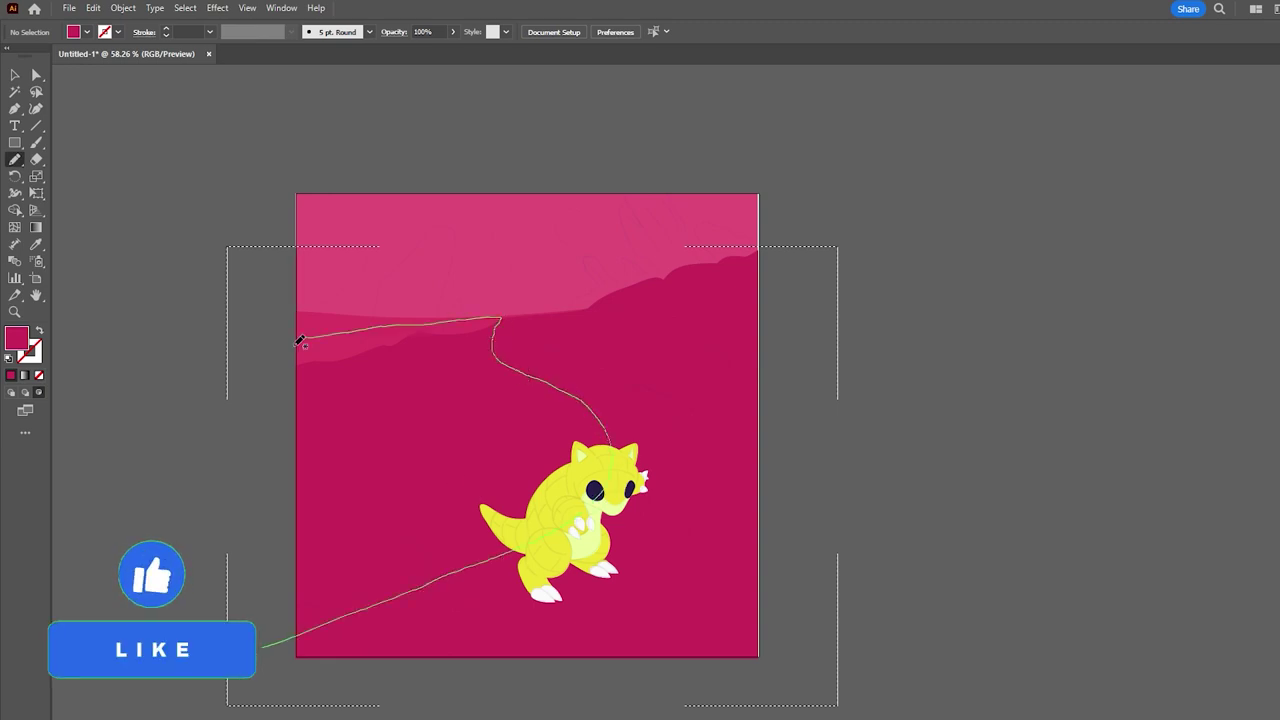
left_click_drag(298, 342, 262, 645)
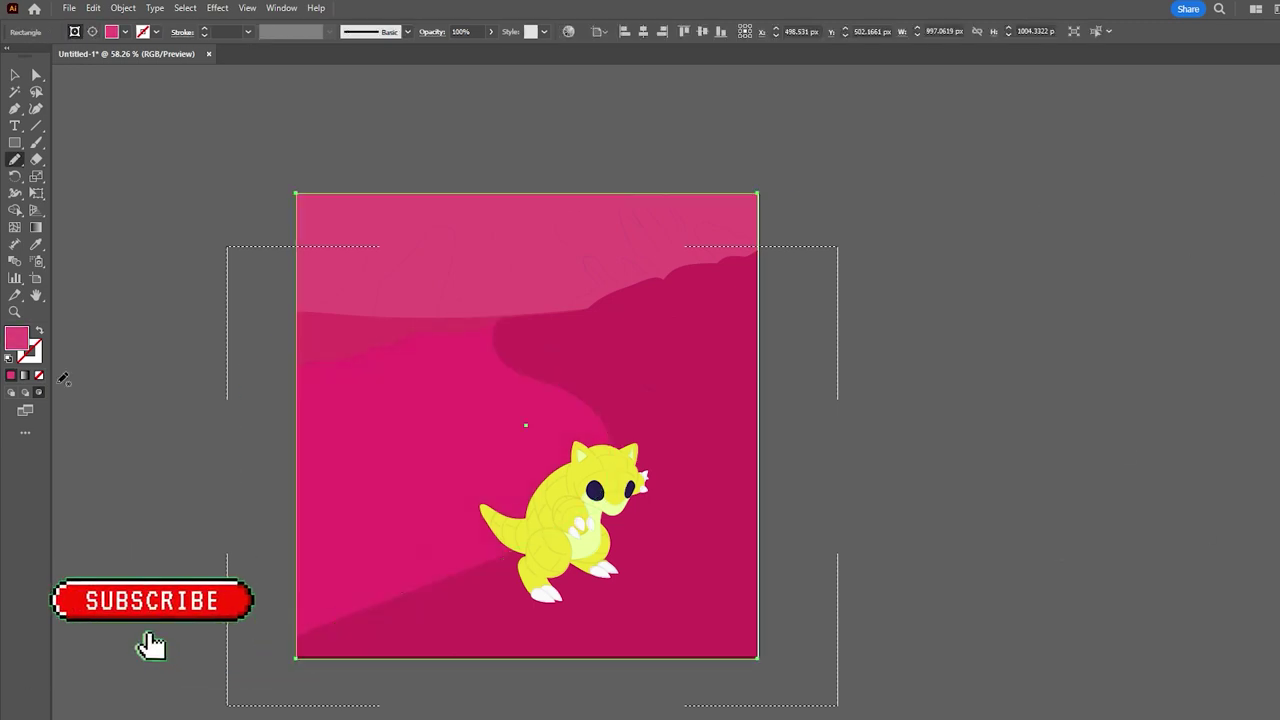
left_click_drag(500, 314, 520, 311)
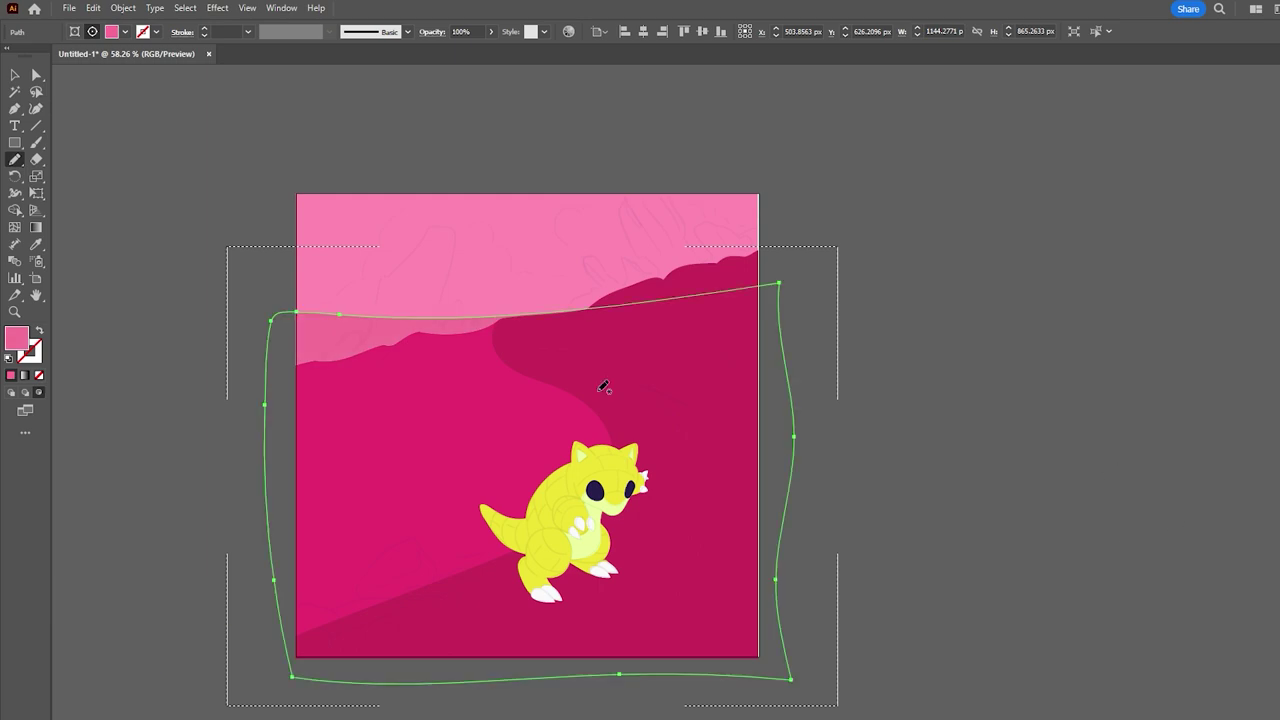
scroll(604, 387, "up", 3, "alt")
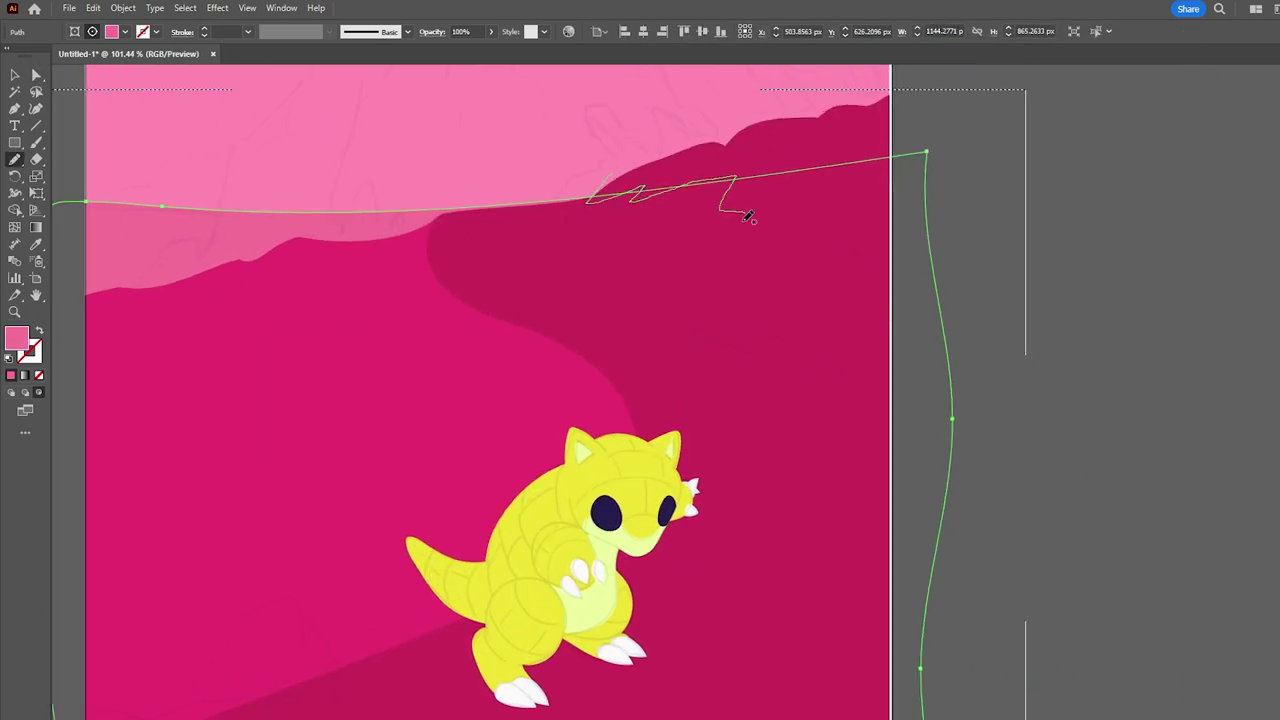
Step: Draw a darker magenta hill outline along the top-right horizon and adjust its anchors
left_click_drag(748, 217, 592, 200)
key("a")
left_click(636, 197)
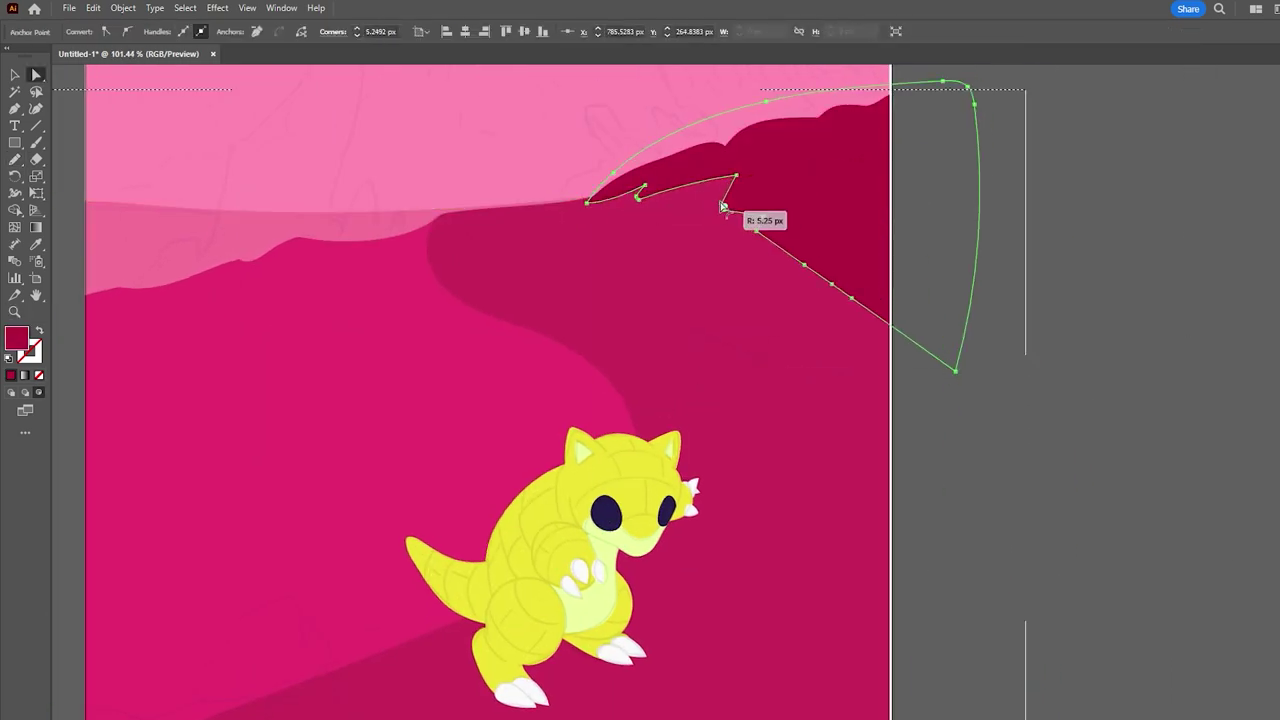
scroll(543, 363, "down", 5, "alt")
Step: Trace the rock outline with the Pen across the left spires
scroll(603, 286, "up", 2, "alt")
key("p")
left_click(310, 370)
left_click(345, 333)
left_click(386, 270)
left_click(432, 218)
left_click(442, 316)
left_click(467, 335)
left_click(578, 314)
Step: Continue over the tall right peak and rounded right blob, closing the rock shape
left_click(596, 247)
left_click(603, 280)
left_click(633, 283)
left_click(663, 268)
left_click(628, 195)
left_click(620, 172)
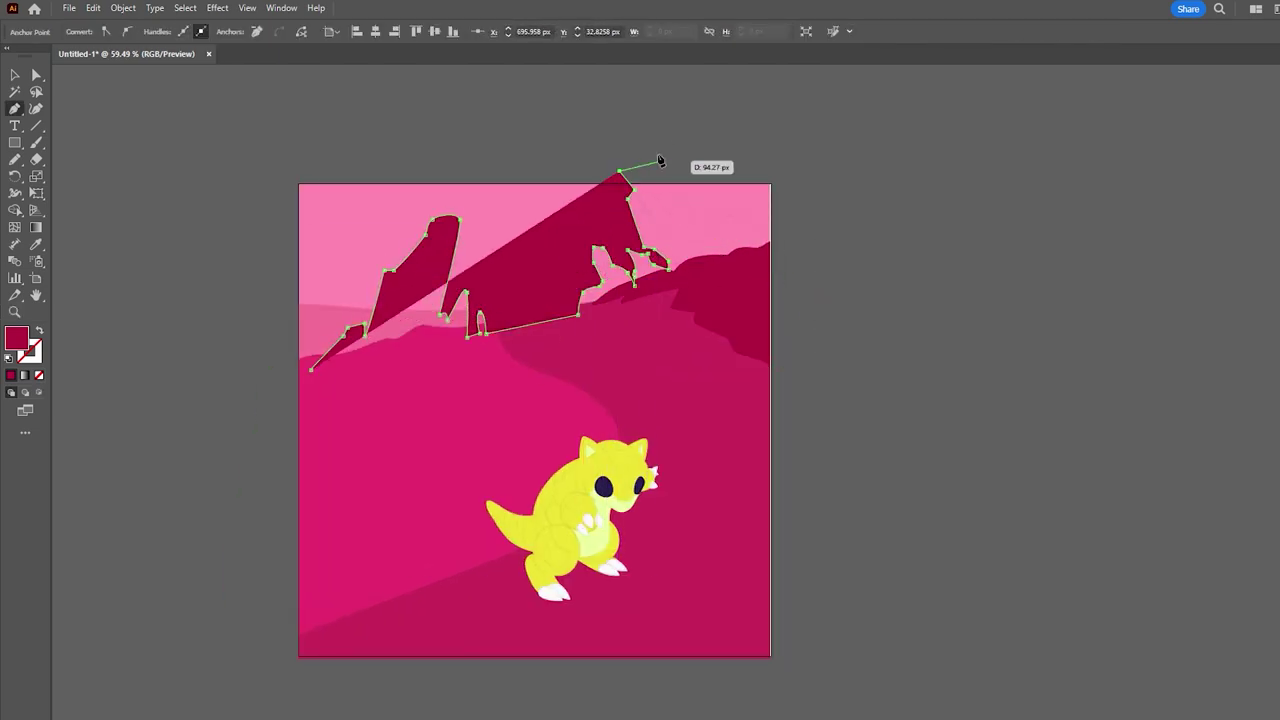
left_click(662, 155)
left_click(683, 188)
left_click(775, 236)
left_click(610, 353)
left_click(378, 415)
left_click(310, 370)
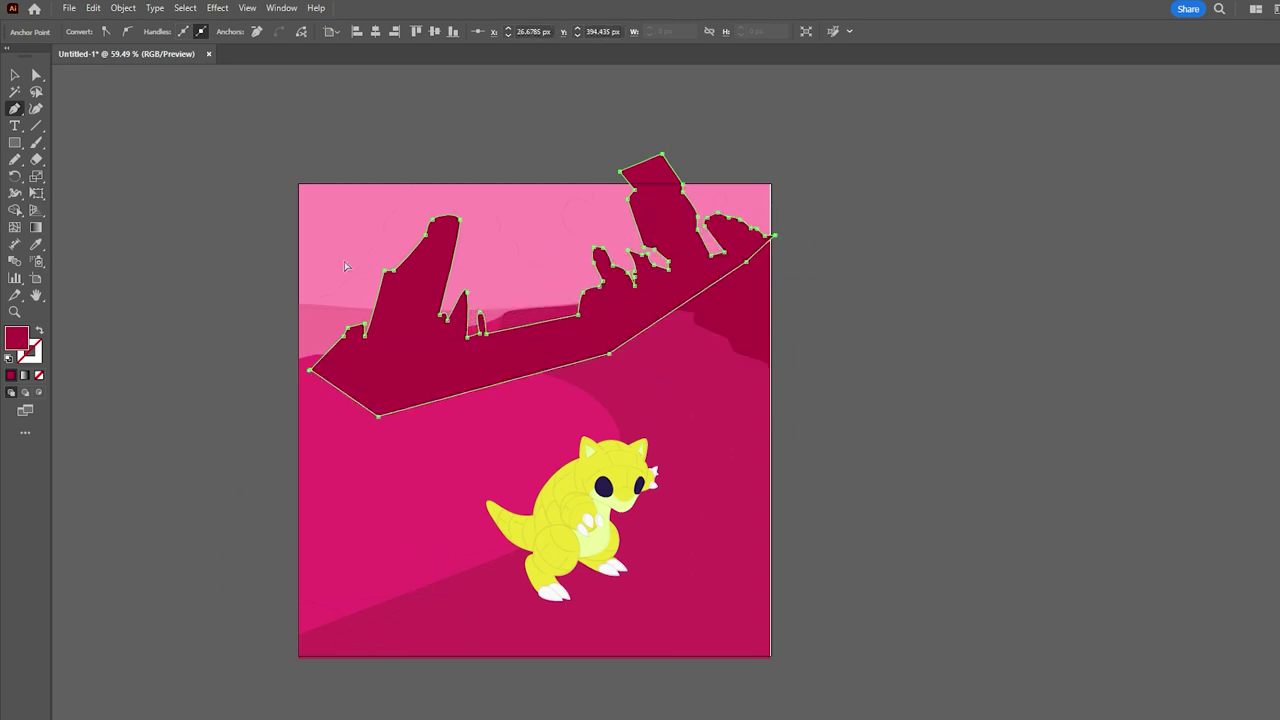
Step: Send the dark magenta rock formation behind the foreground hills
key("ctrl+bracketleft")
scroll(700, 214, "up", 5)
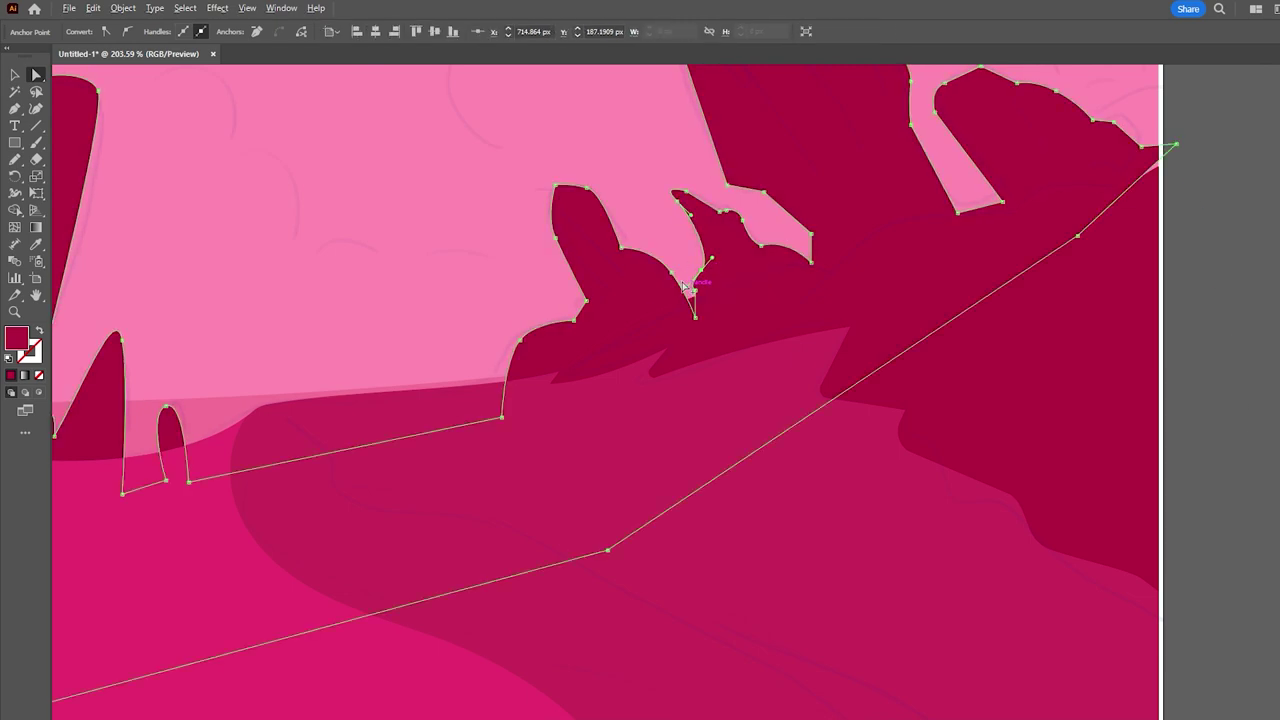
scroll(306, 313, "down", 2)
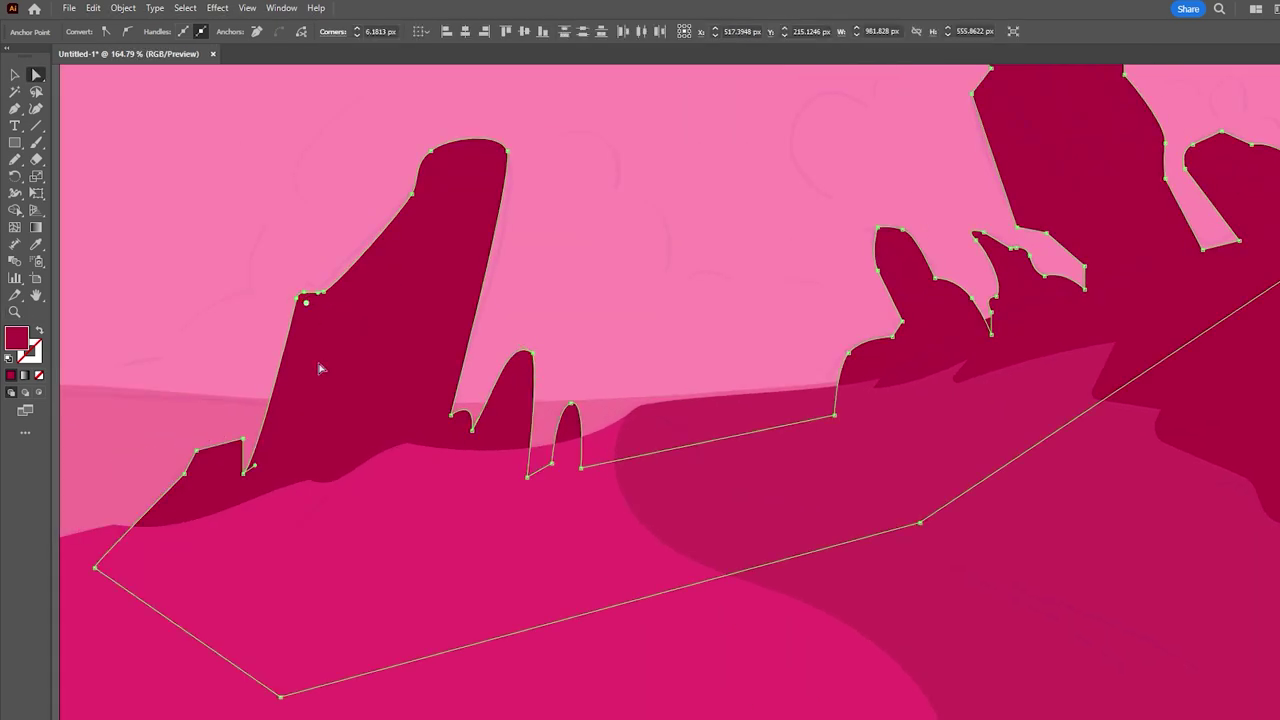
scroll(184, 476, "down", 3)
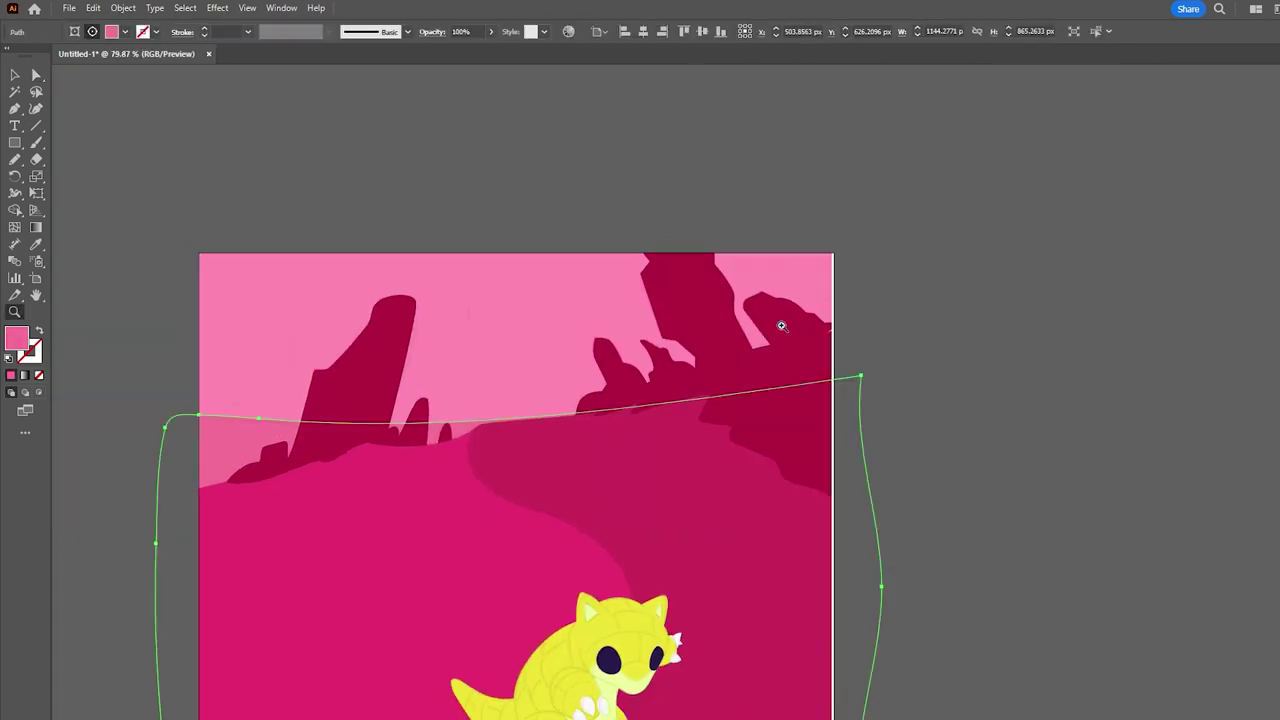
left_click_drag(766, 336, 770, 350)
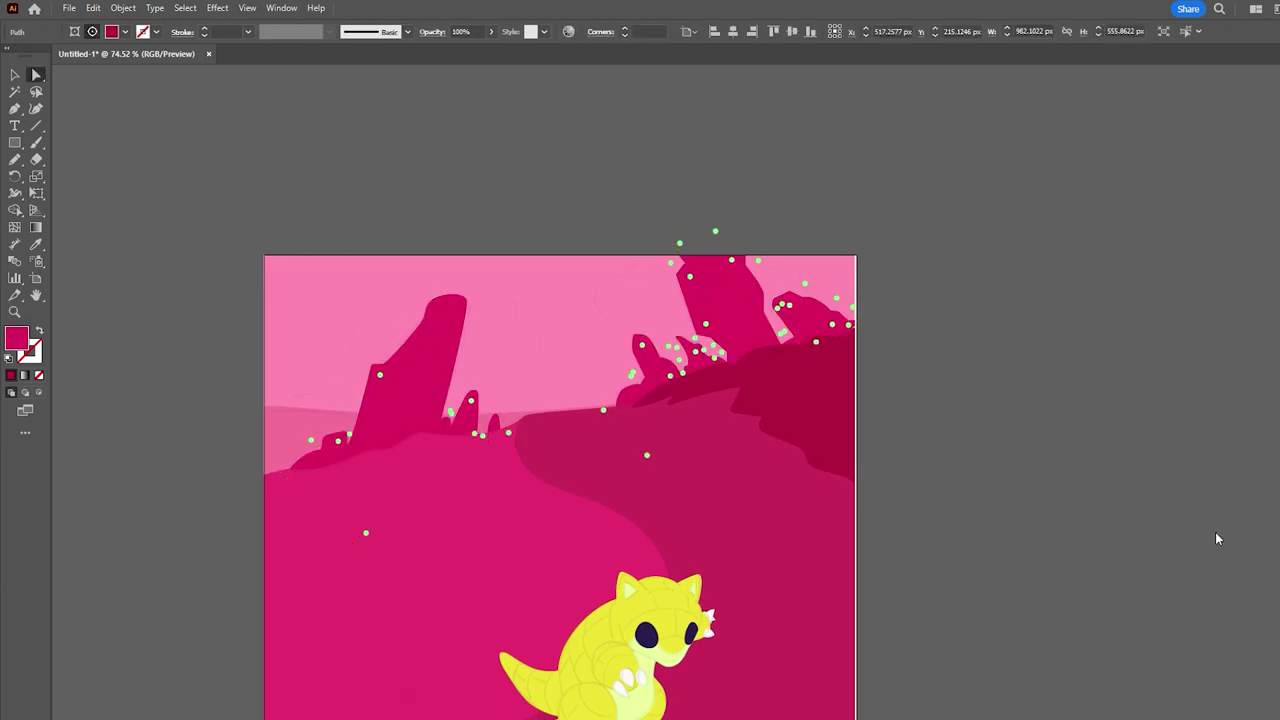
Step: Draw grey shading under the lower snout spike
key("b")
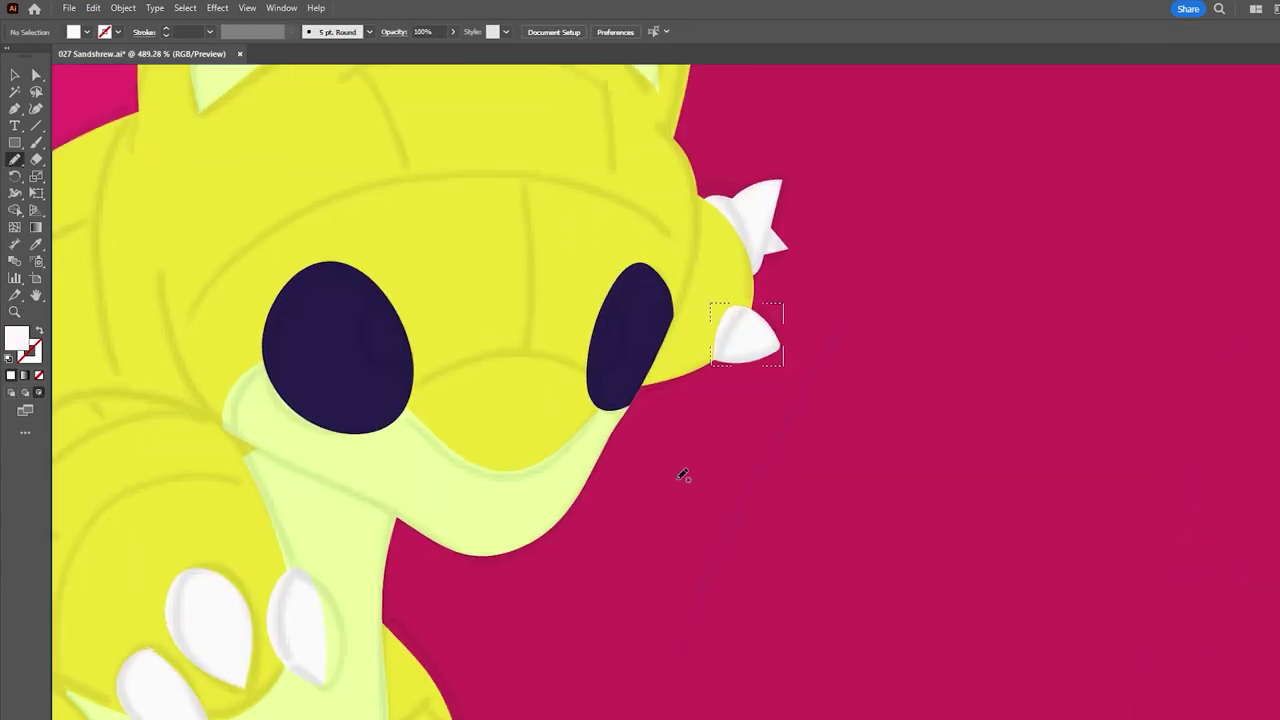
left_click_drag(787, 349, 693, 352)
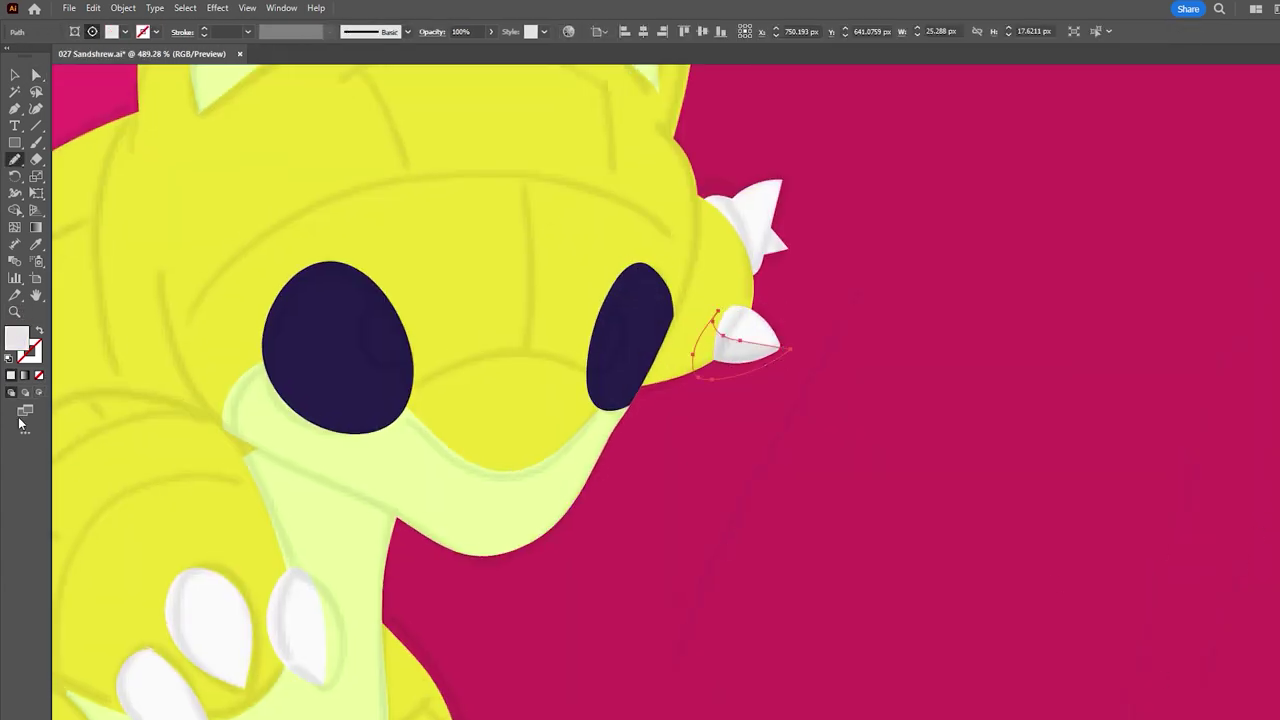
key("ctrl+shift+a")
key("a")
scroll(343, 480, "down", 2)
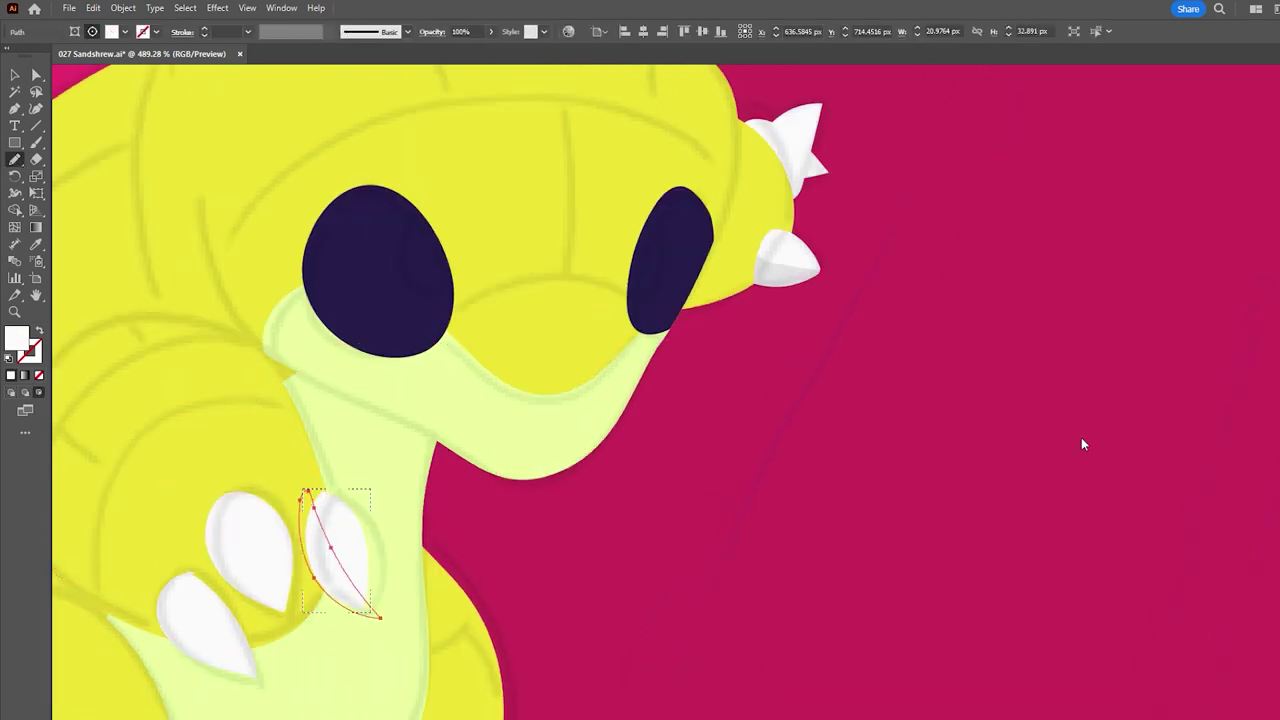
scroll(1083, 443, "down", 2)
Step: Draw grey shading along the edge of a hand claw
mouse_move(336, 470)
left_mouse_down()
mouse_move(409, 494)
mouse_move(405, 415)
mouse_move(376, 462)
left_mouse_up()
key("a")
scroll(298, 503, "up", 5)
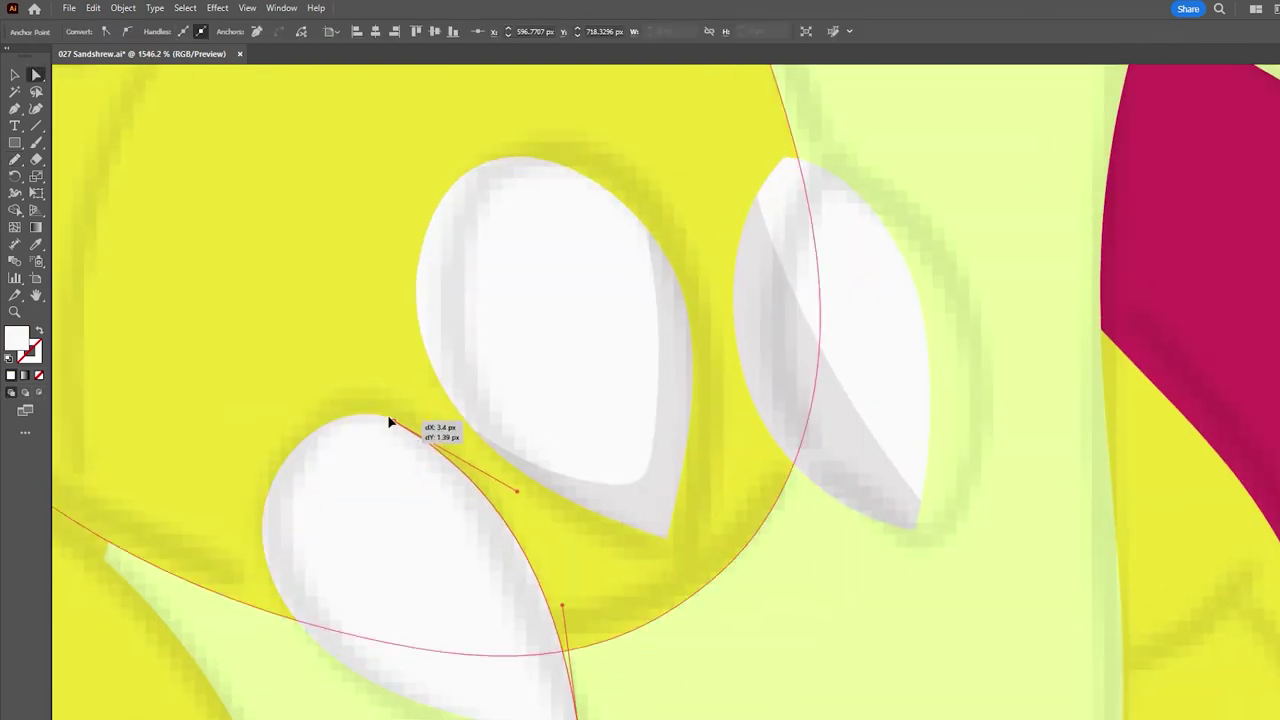
key("n")
scroll(406, 451, "down", 1)
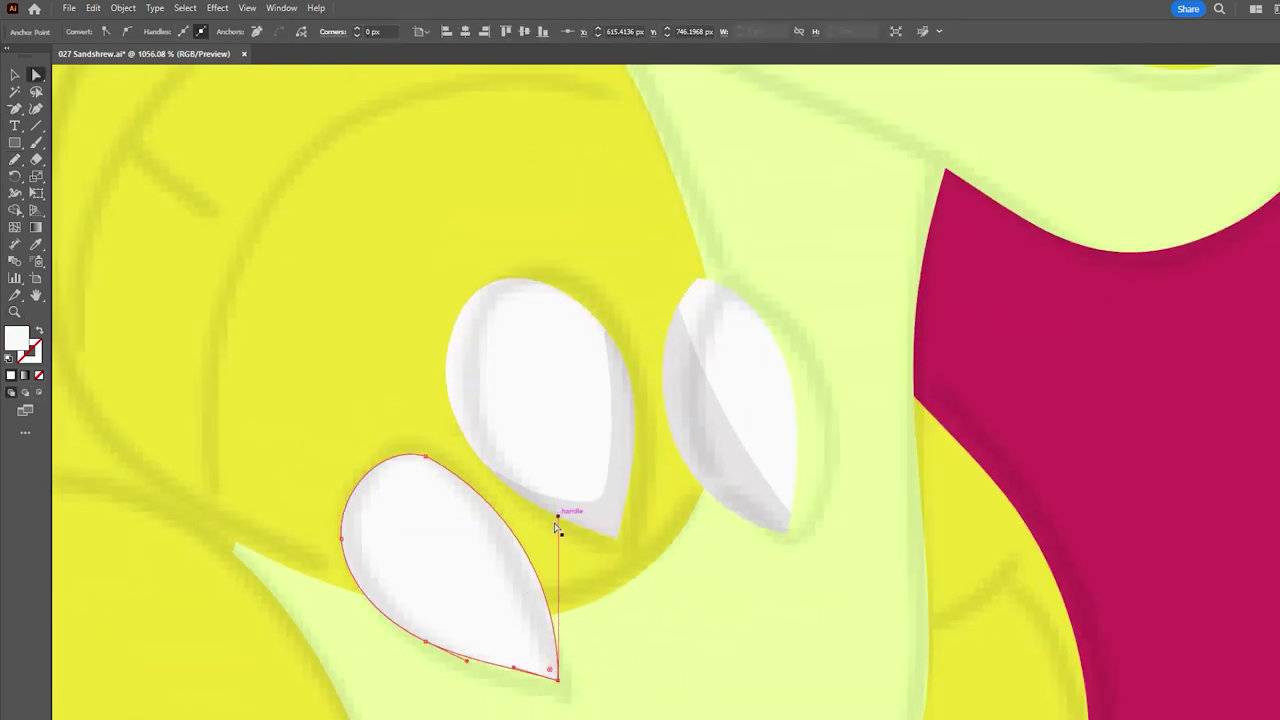
scroll(560, 515, "down", 1)
scroll(450, 547, "down", 2)
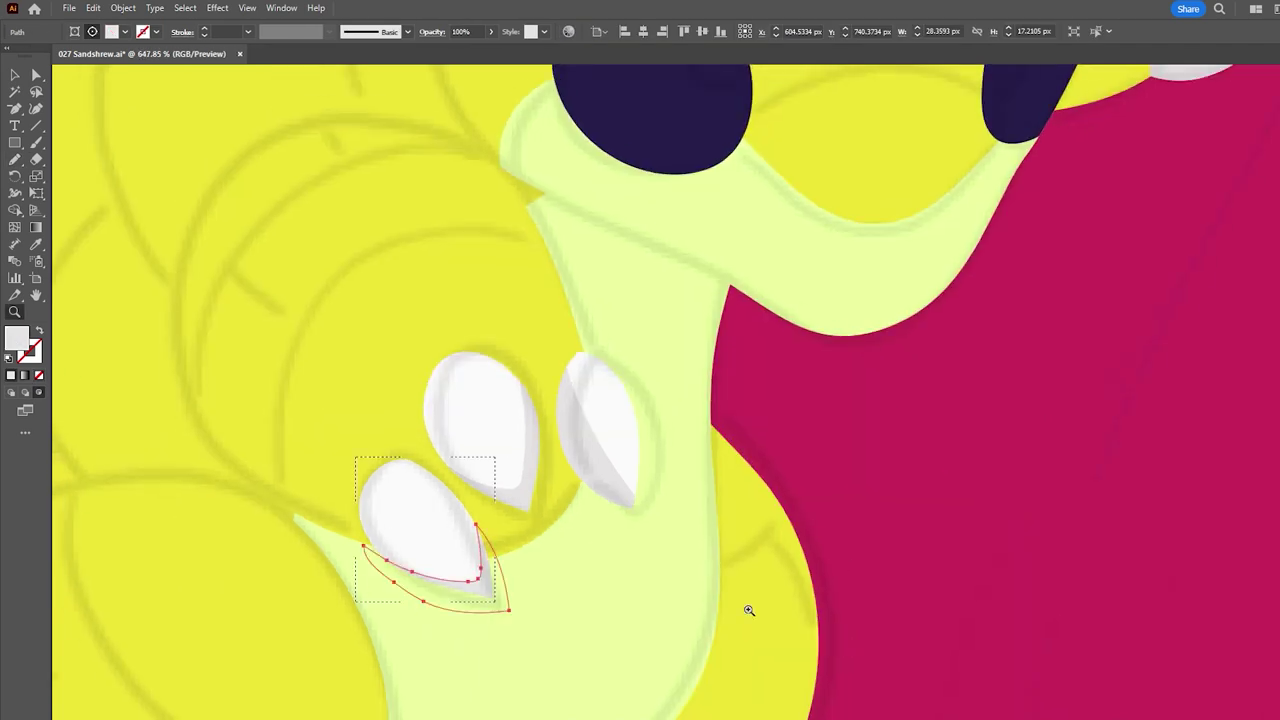
scroll(530, 560, "up", 2)
Step: Refine the curves of the hand claw shading with Direct Selection
key("a")
left_click_drag(477, 646, 457, 669)
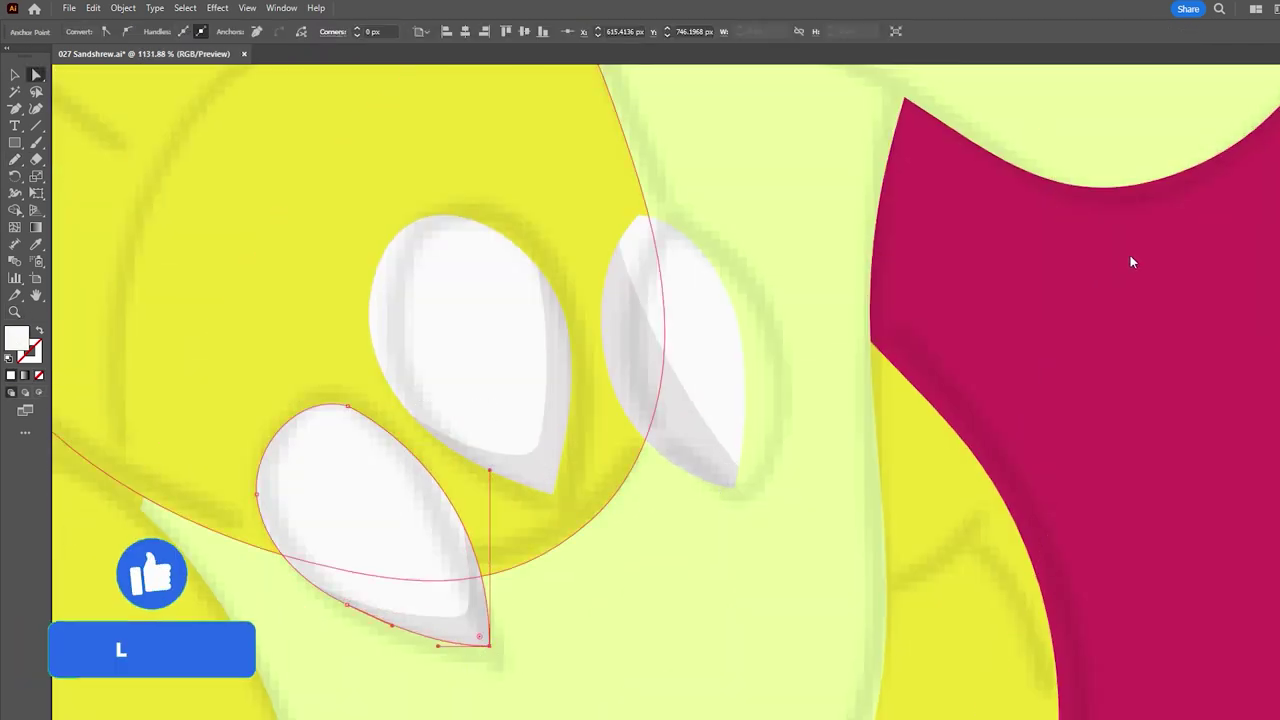
key("ctrl+z")
scroll(1088, 168, "down", 1)
left_click(657, 350)
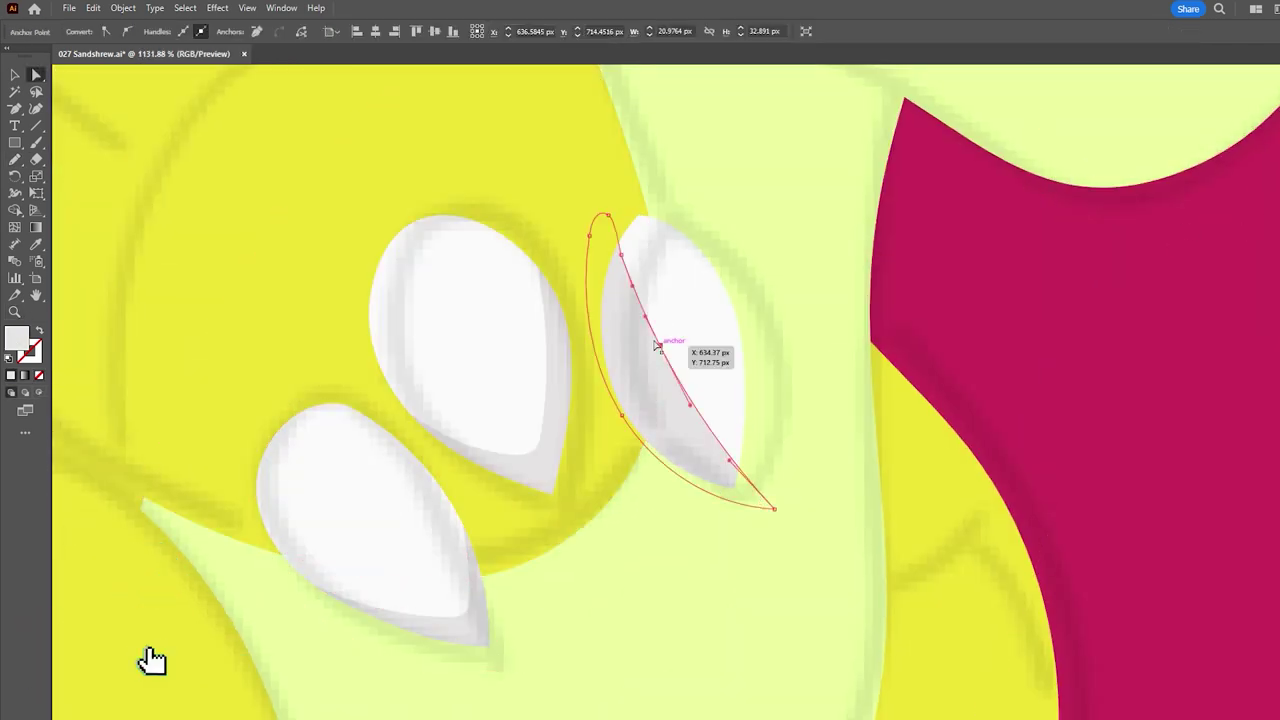
left_click_drag(623, 214, 643, 225)
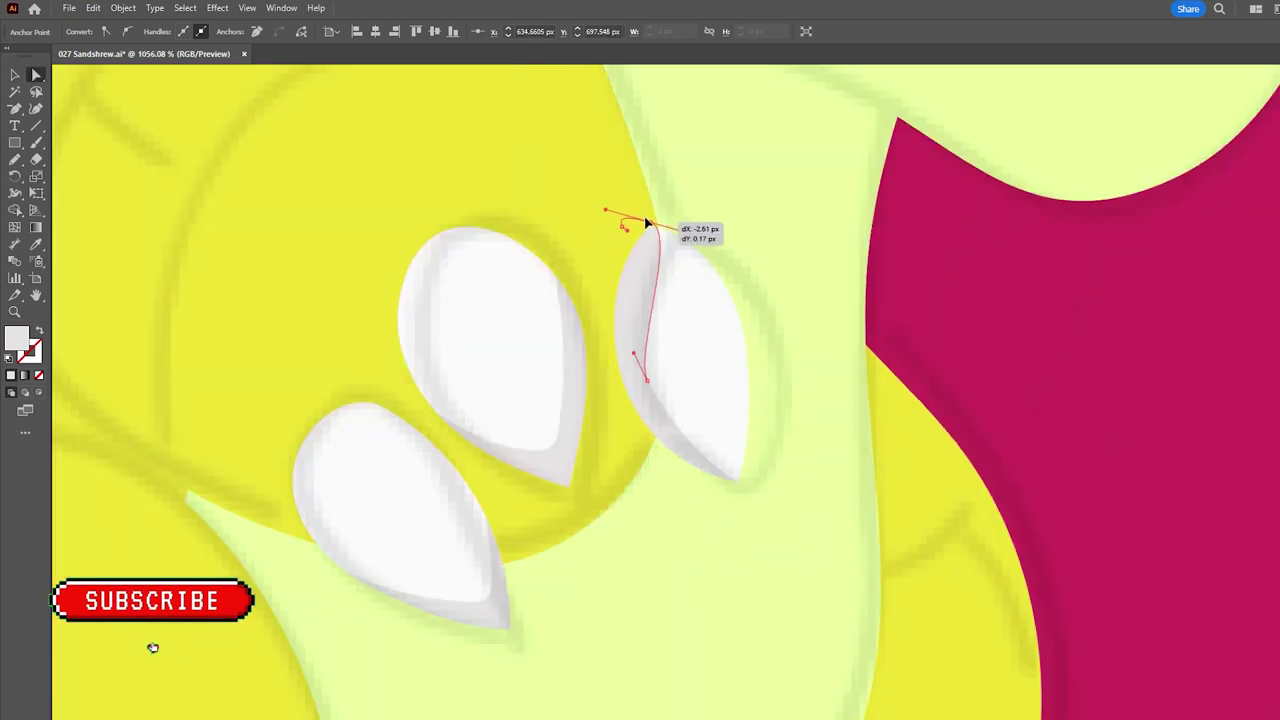
scroll(630, 230, "down", 6)
key("ctrl+shift+a")
Step: Draw grey shading along the bottom of the left foot's front claw
key("n")
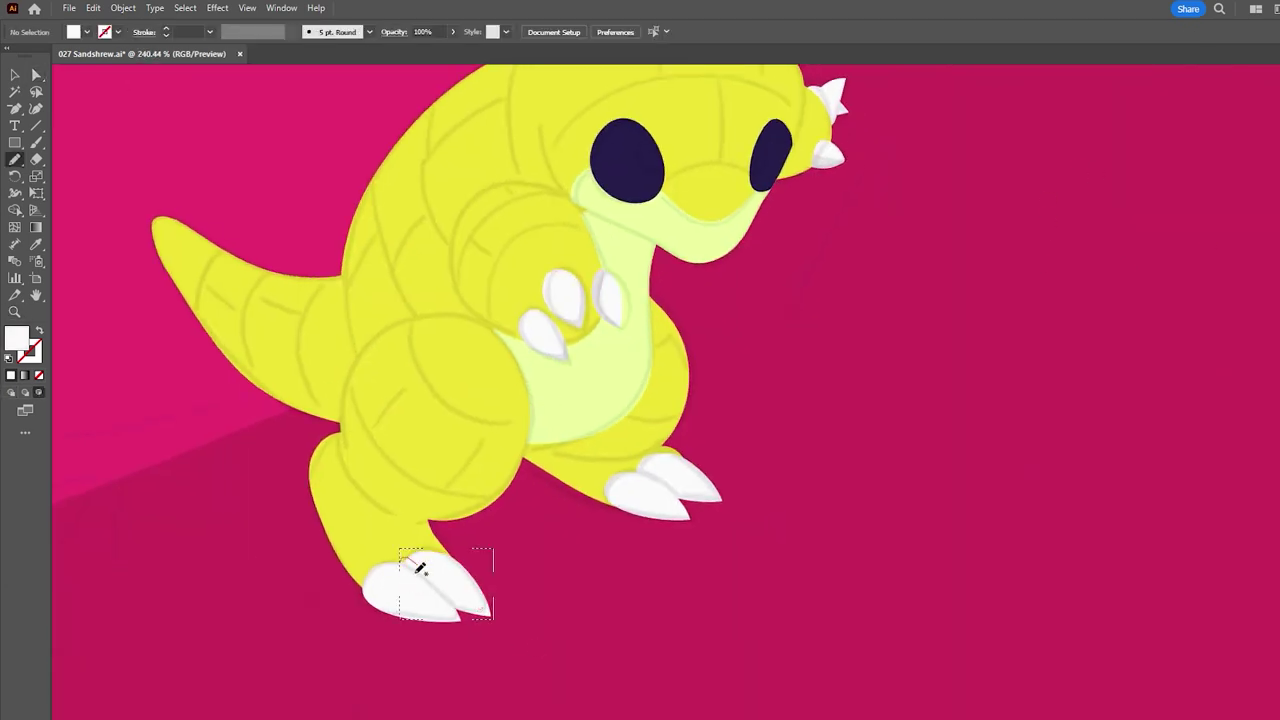
left_click_drag(401, 571, 486, 600)
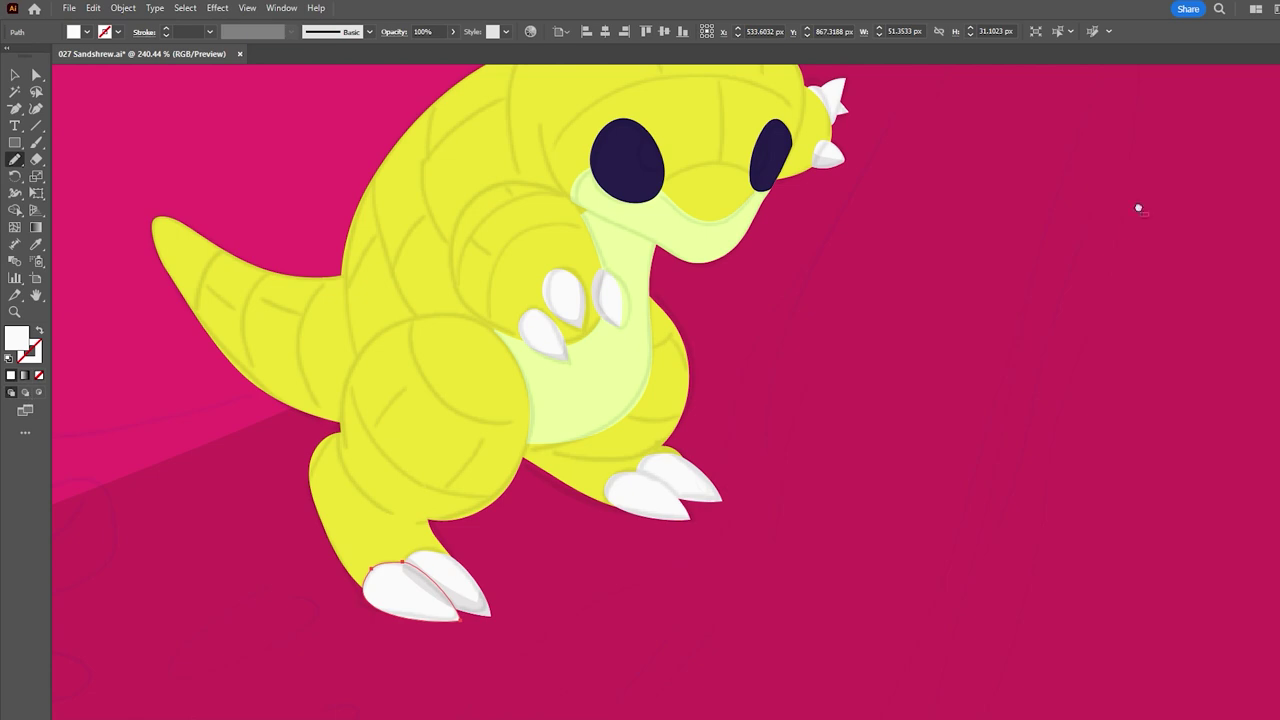
left_click_drag(451, 618, 455, 603)
key("a")
scroll(495, 590, "up", 3, "alt")
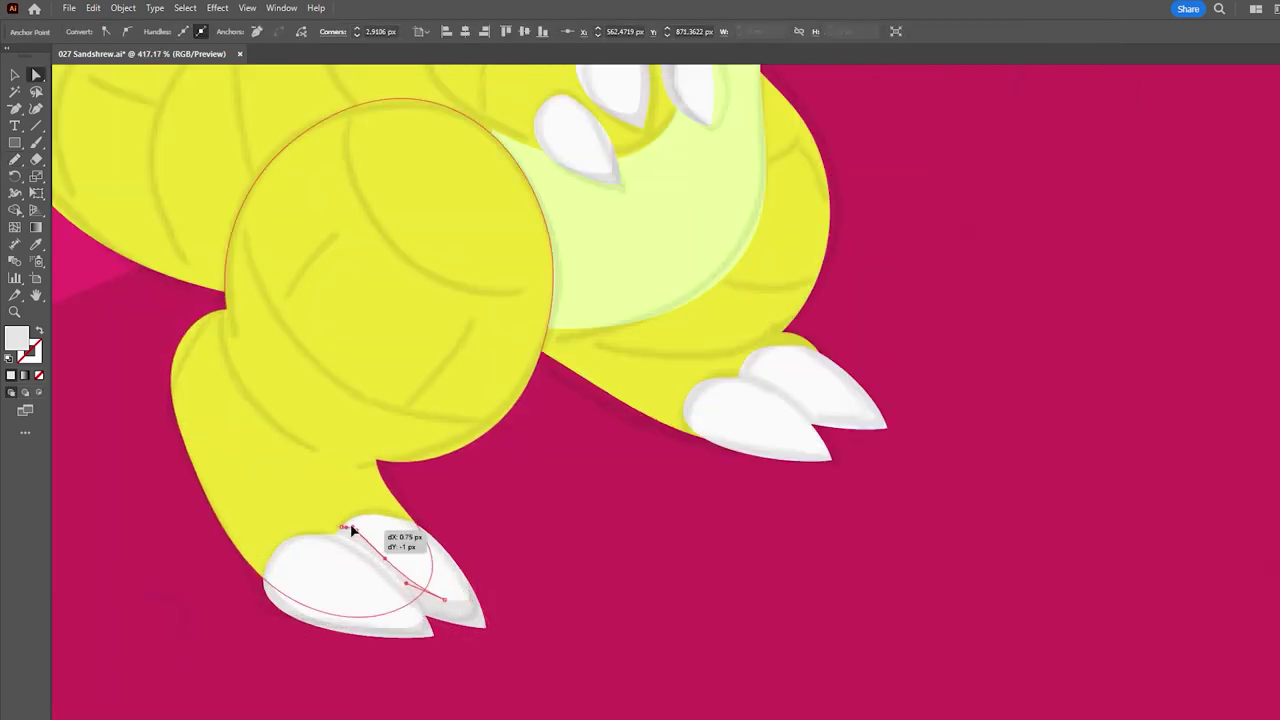
scroll(456, 575, "down", 3, "alt")
left_click(557, 500)
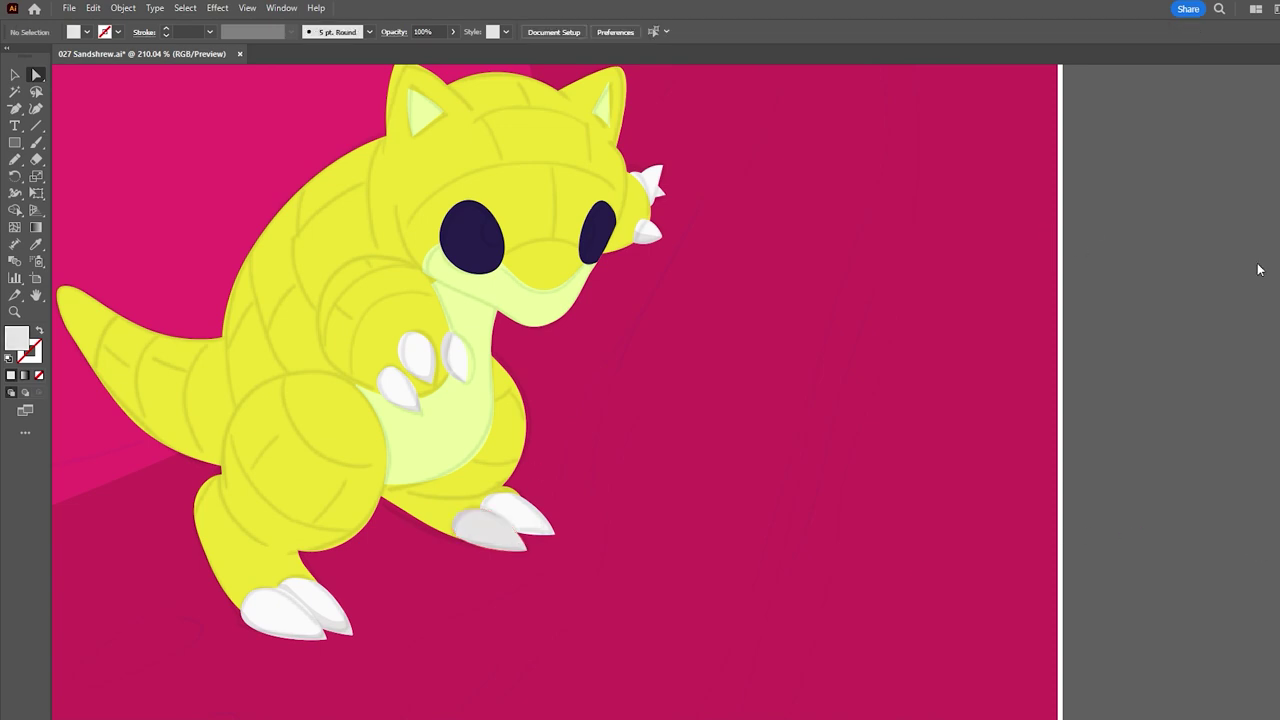
left_click(560, 540)
scroll(560, 550, "up", 2, "alt")
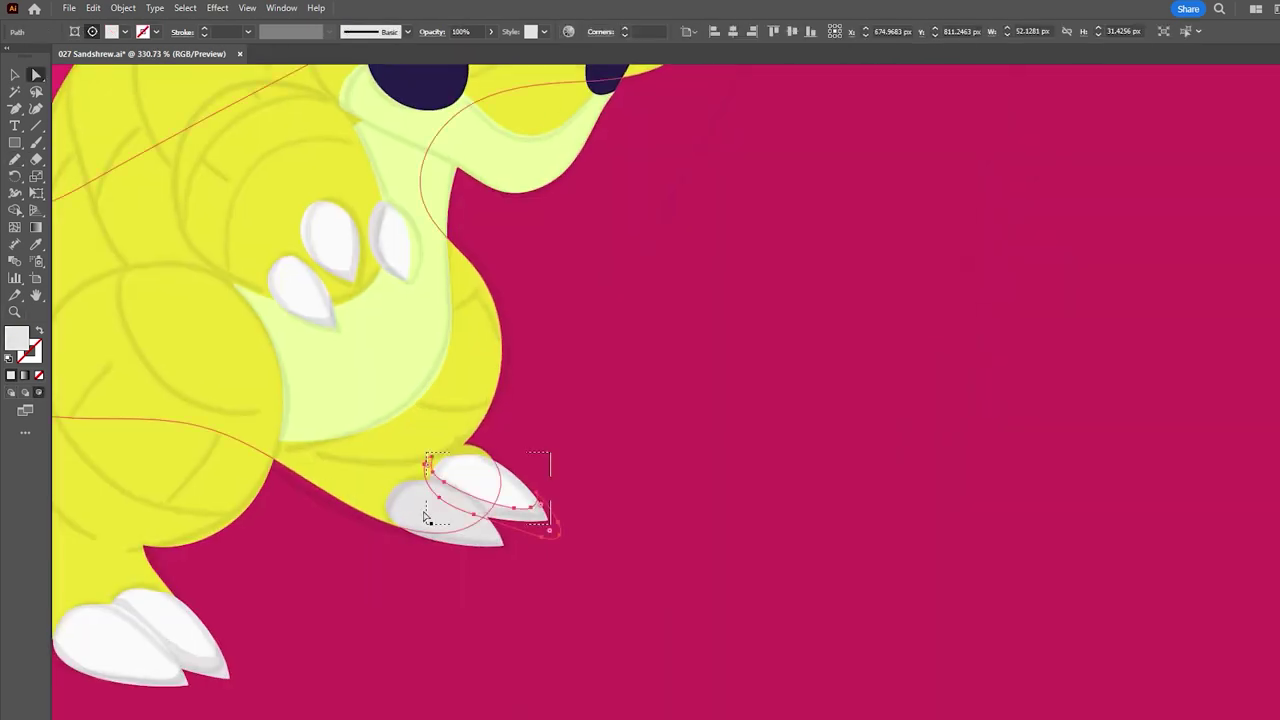
left_click(700, 420)
Step: Draw grey shading under the right foot's front claw and check it up close
left_click(15, 159)
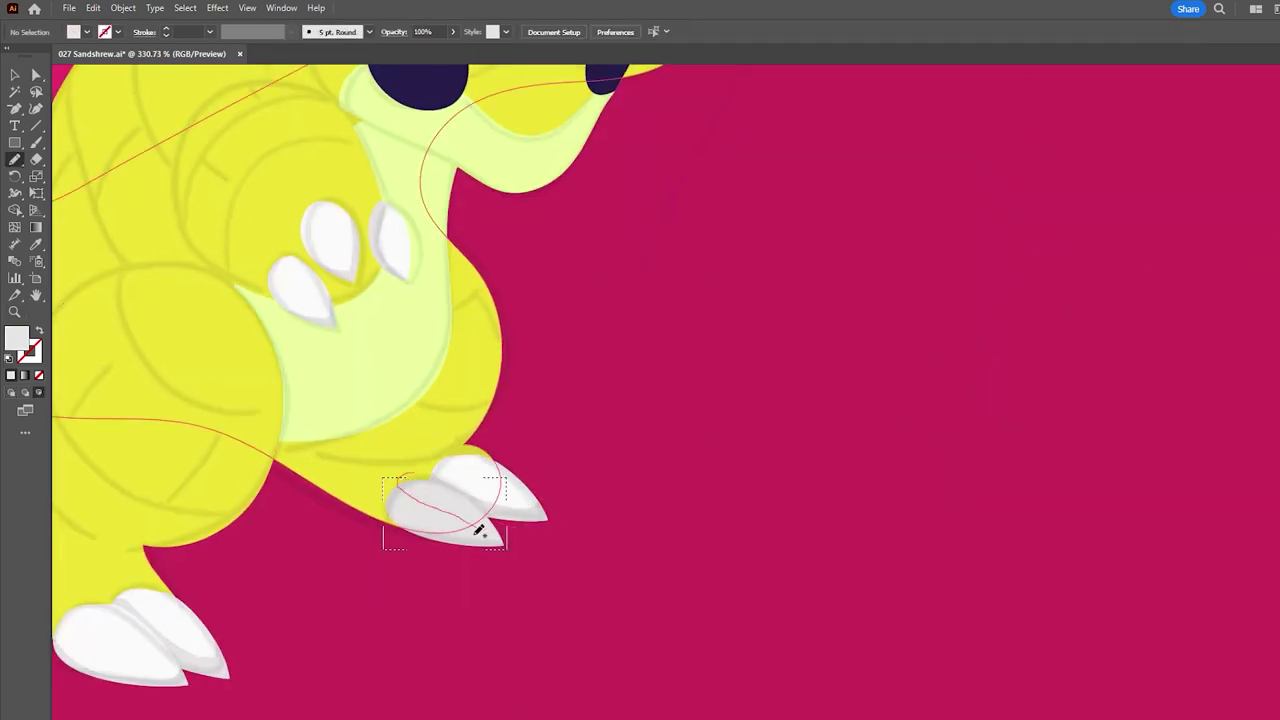
left_click_drag(403, 473, 414, 509)
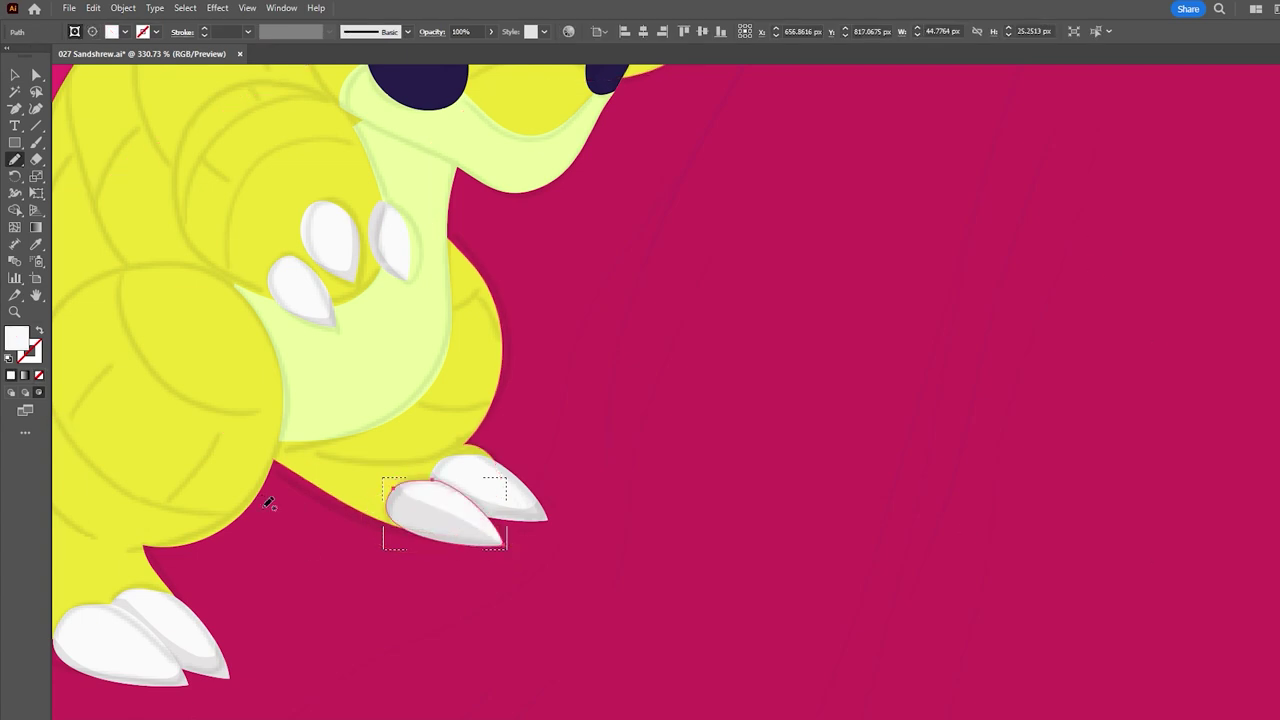
key("z")
left_click(414, 549)
key("a")
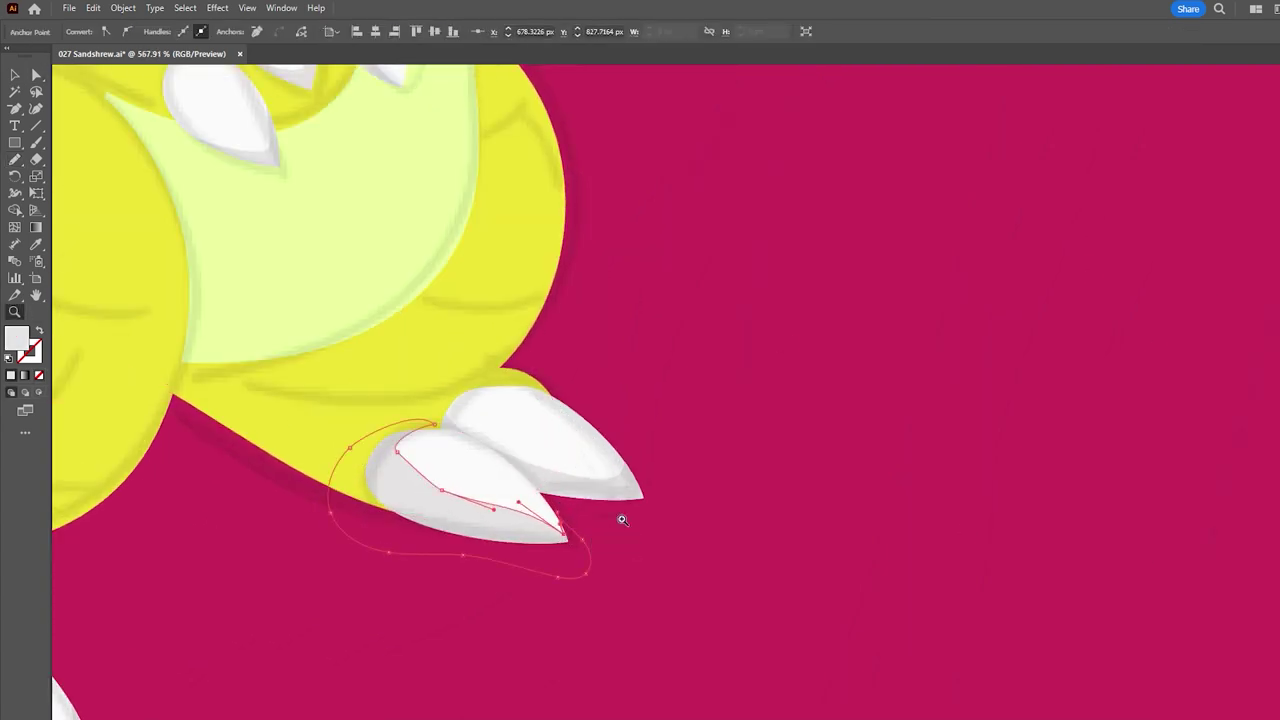
key("z")
scroll(565, 538, "down", 5)
left_click(615, 356)
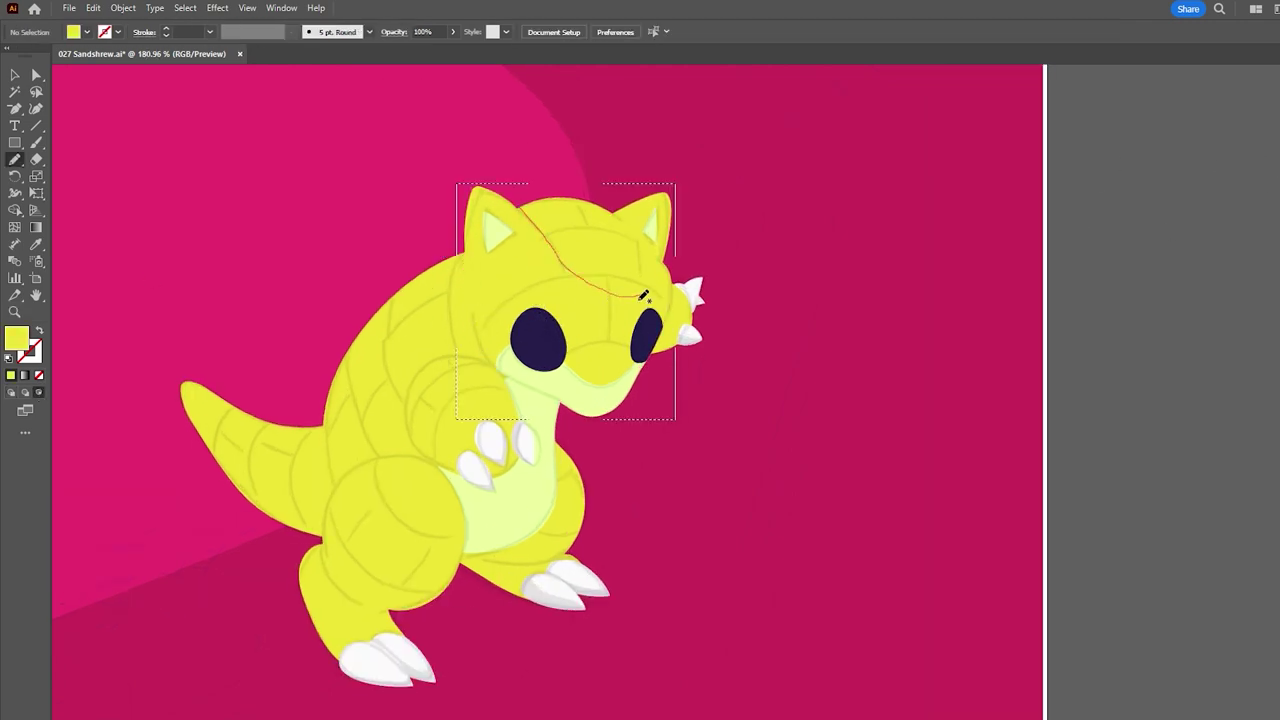
Step: Draw a shadow shape over the head and send it behind the eyes
left_click_drag(519, 208, 517, 207)
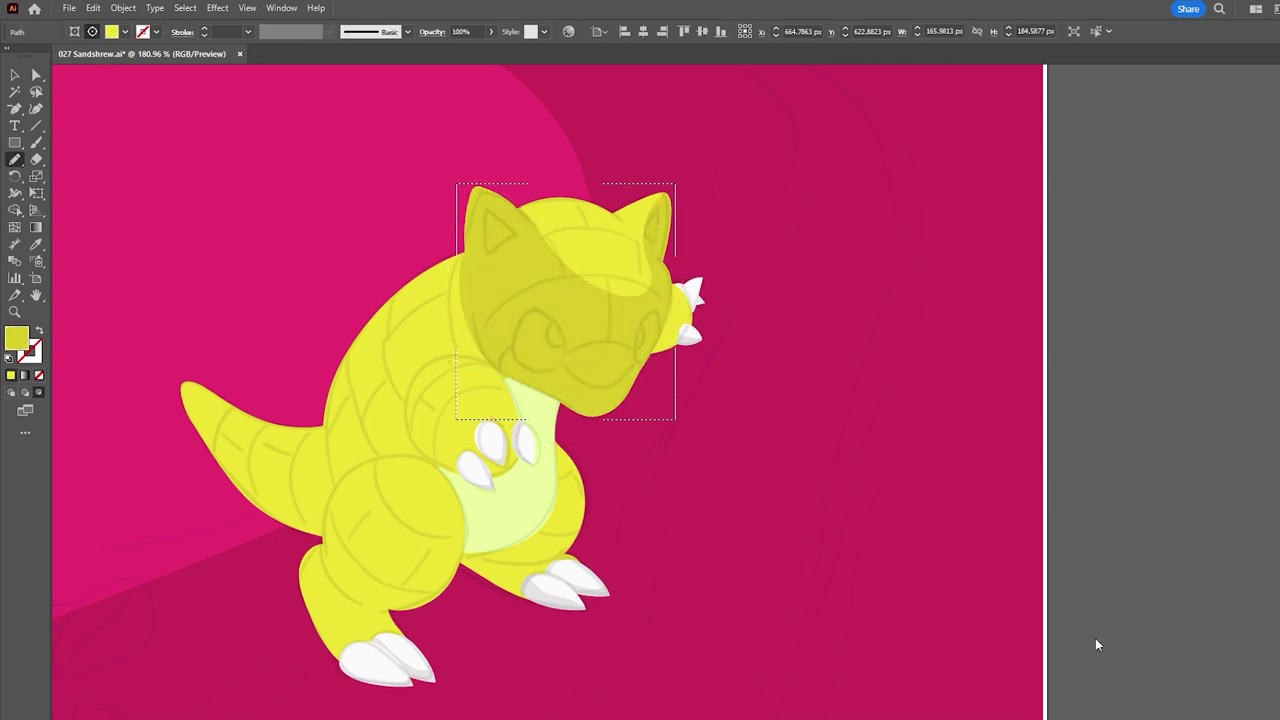
key("ctrl+bracketleft")
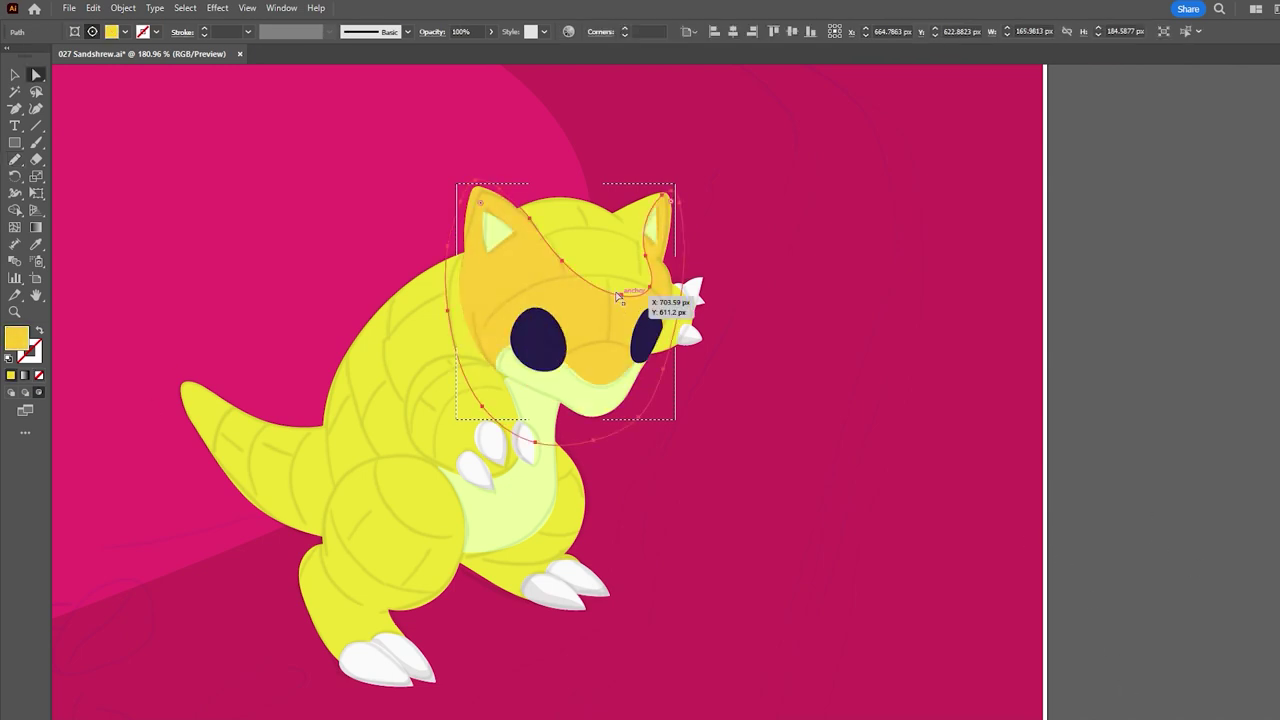
left_click(655, 292)
key("z")
scroll(586, 390, "down", 4)
scroll(763, 327, "up", 3)
key("n")
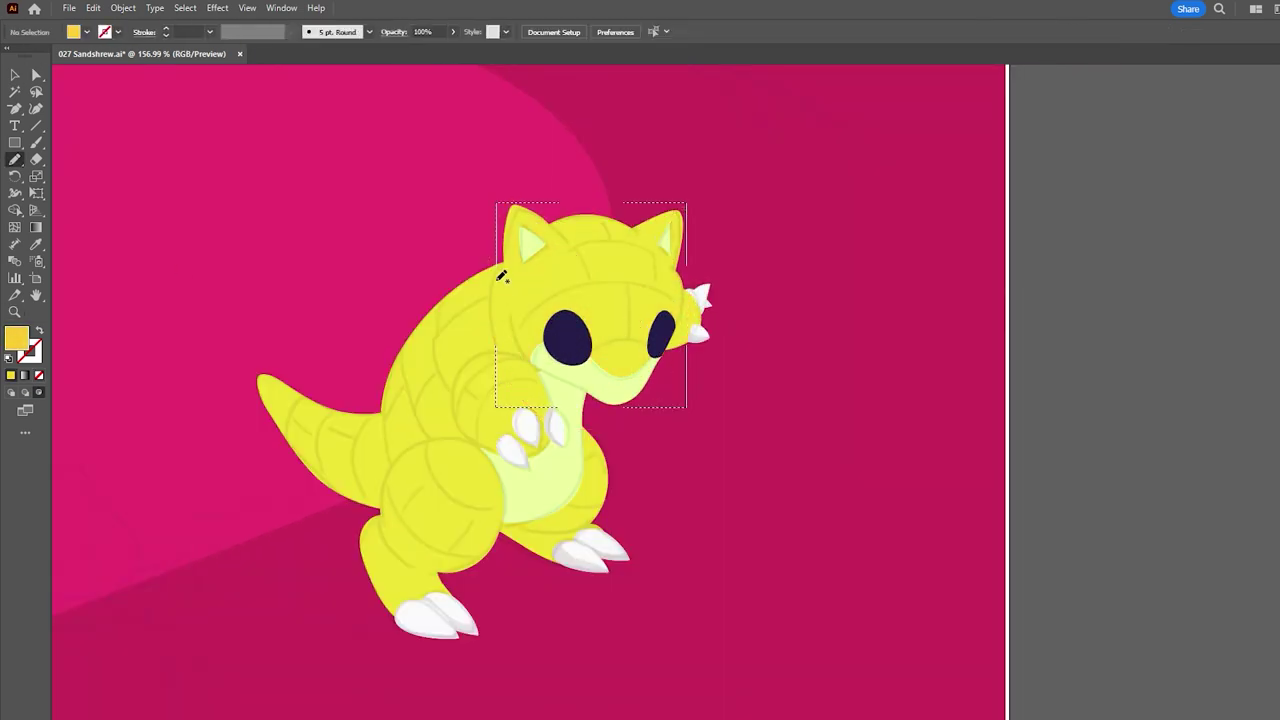
Step: Draw an orange shadow under the eyes and snout, adjusting the ear anchor
left_click_drag(641, 366, 500, 298)
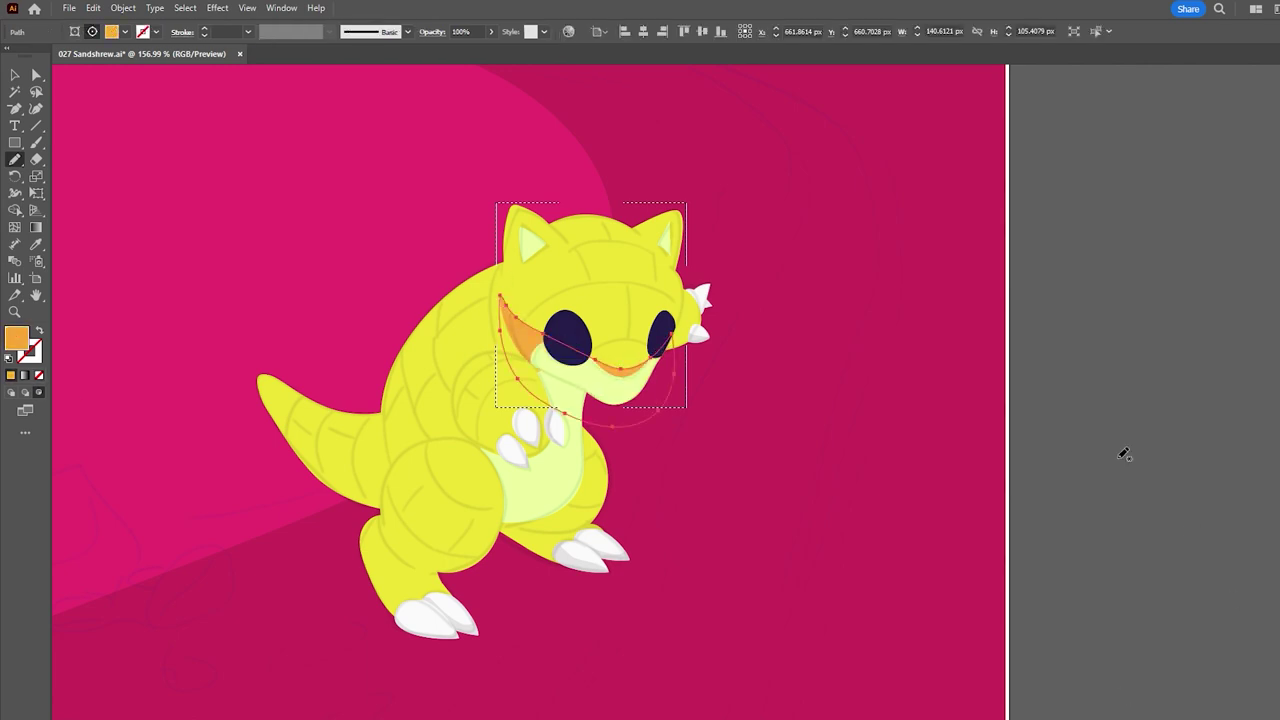
scroll(680, 210, "down", 2)
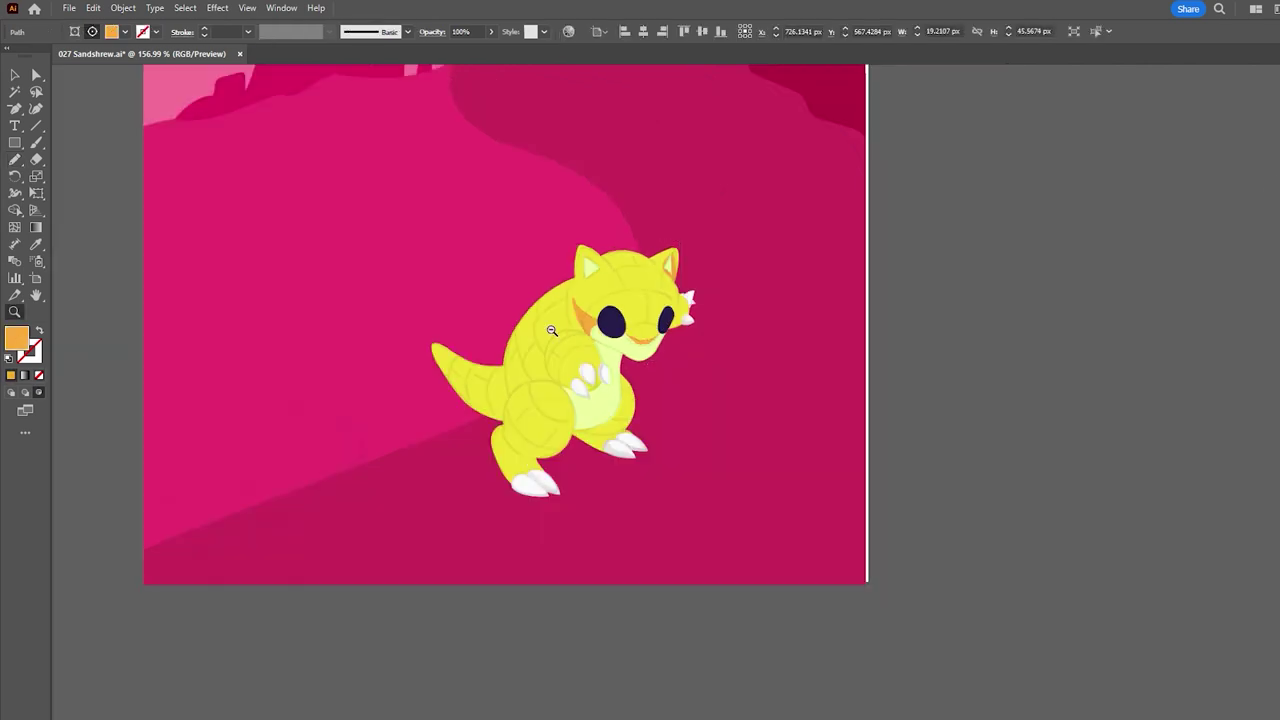
scroll(680, 210, "up", 4)
key("a")
left_click_drag(678, 255, 684, 252)
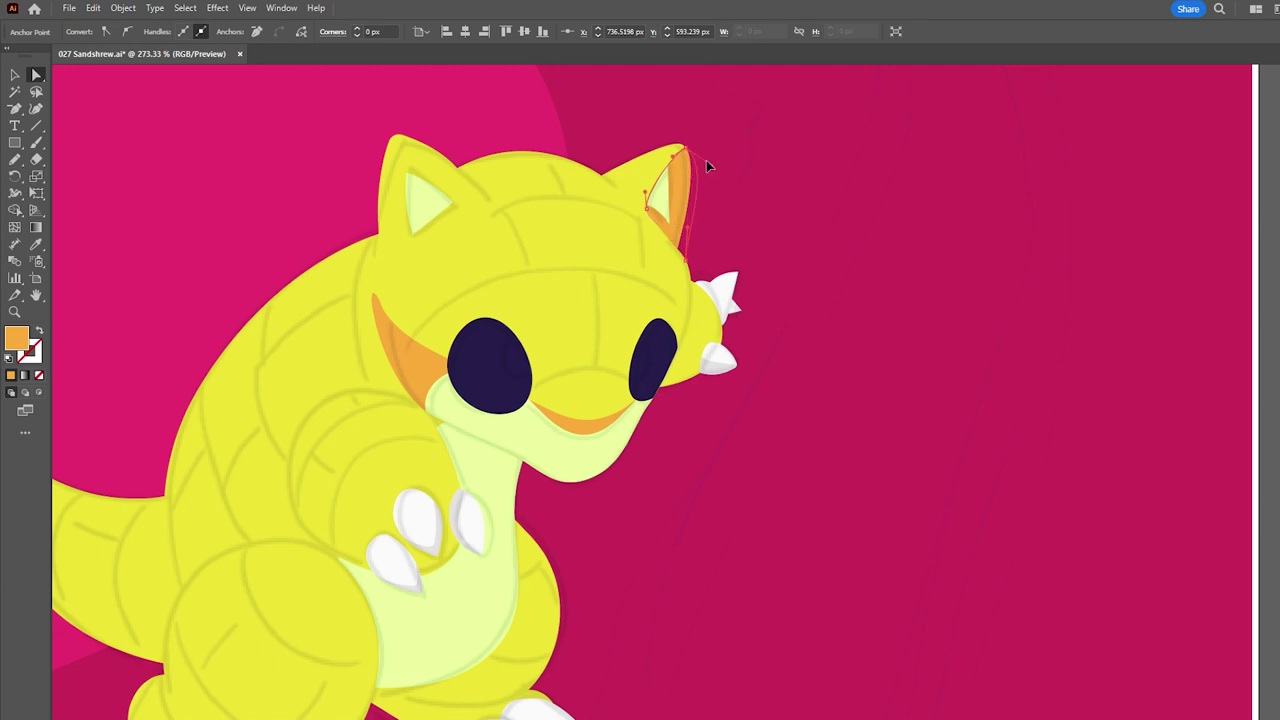
scroll(706, 160, "down", 2)
Step: Draw the orange cheek shading shape and refine its anchors
key("n")
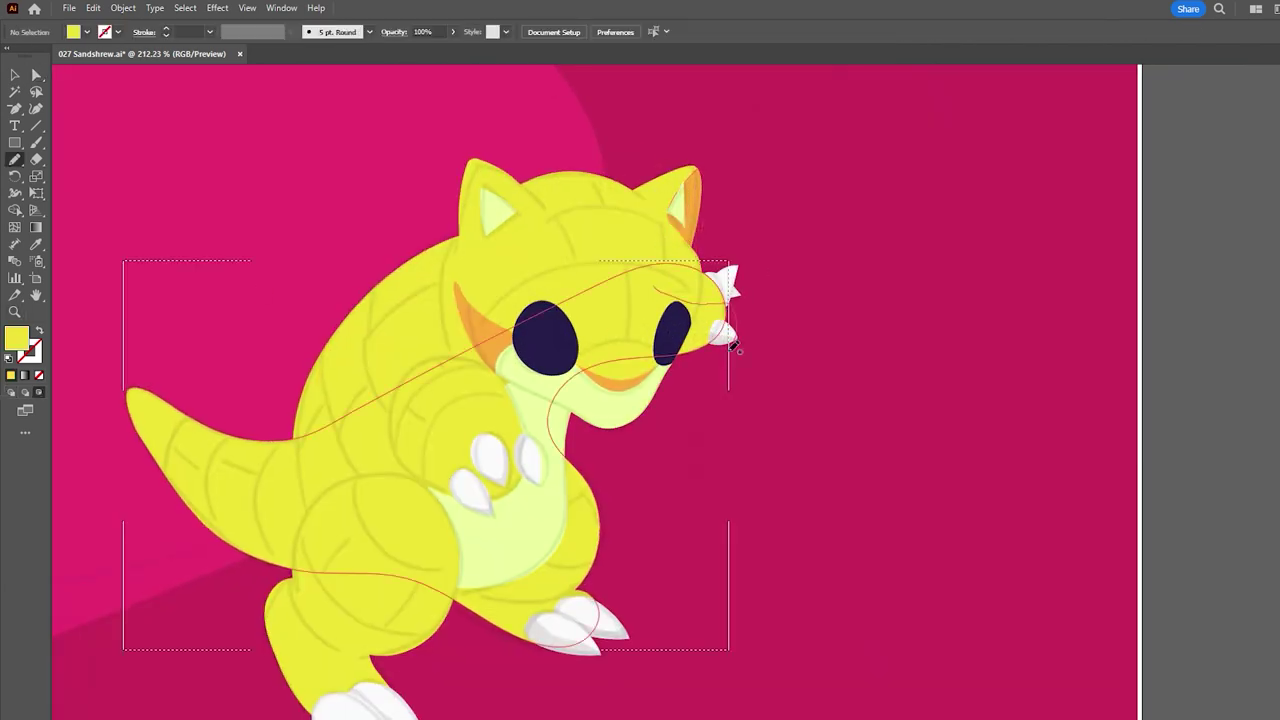
left_click_drag(735, 345, 722, 300)
key("a")
left_click(680, 490)
left_click(451, 296)
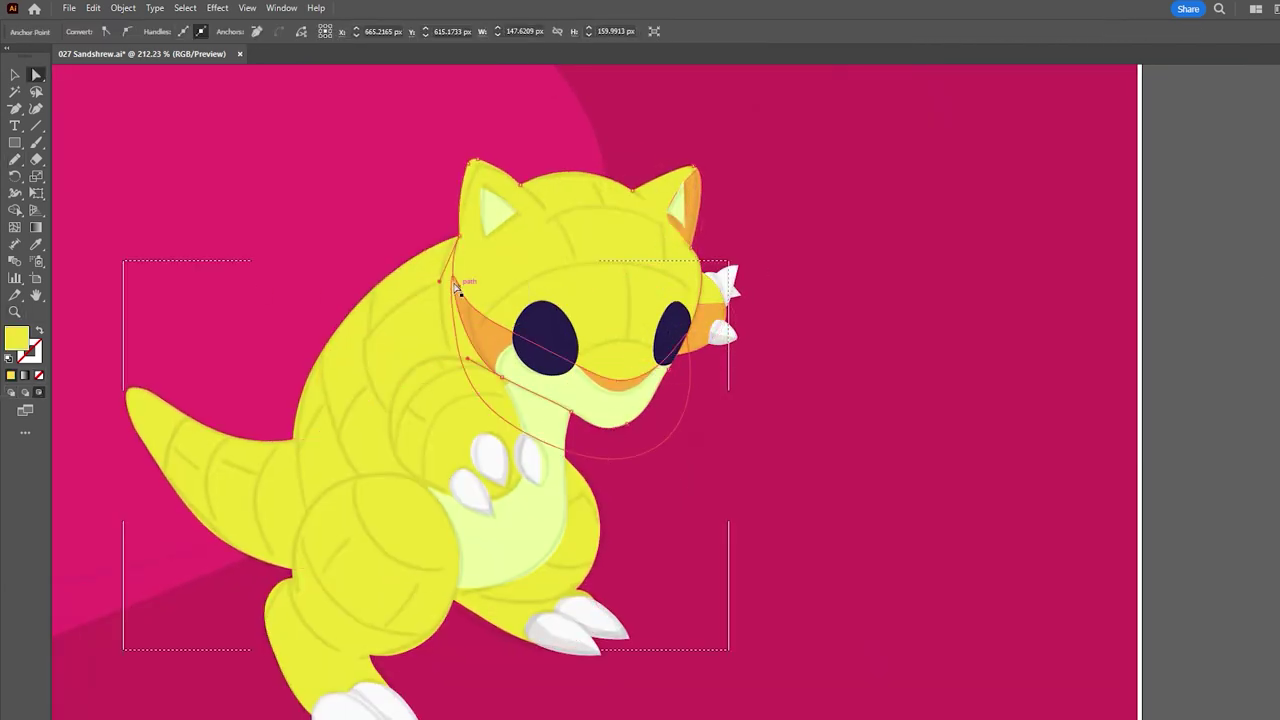
left_click(455, 257)
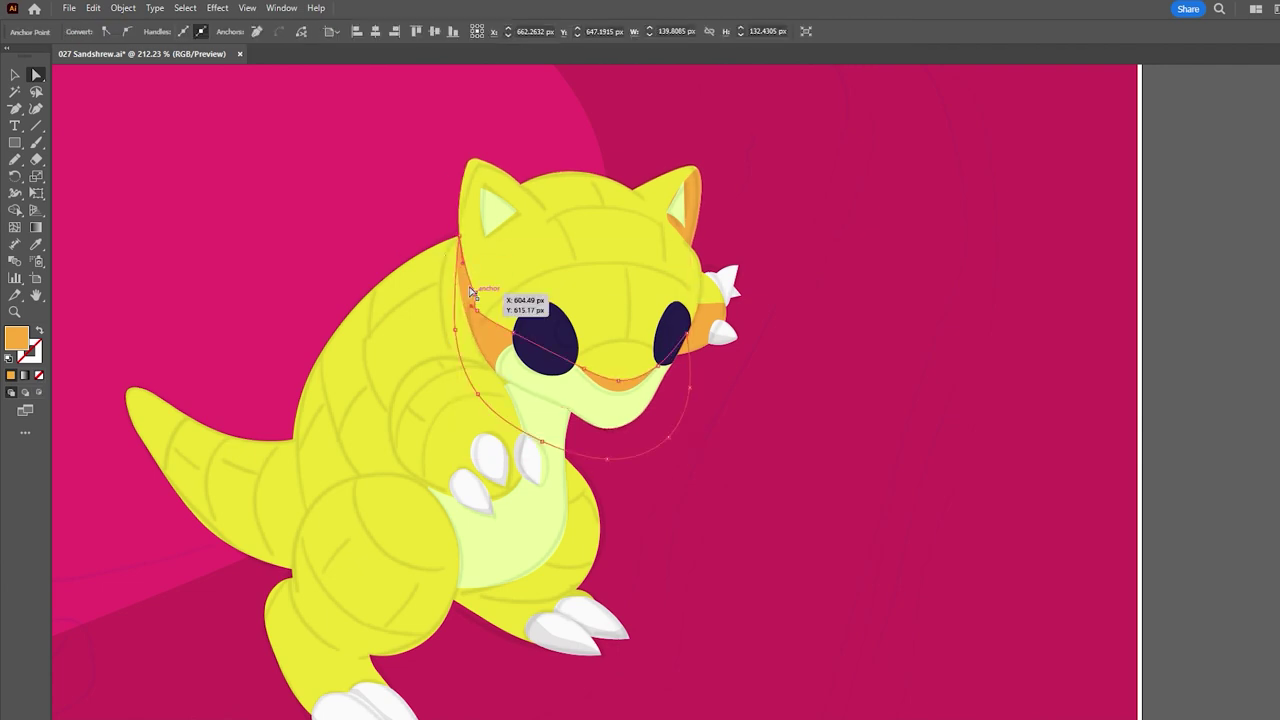
key("z")
left_click_drag(452, 262, 401, 439)
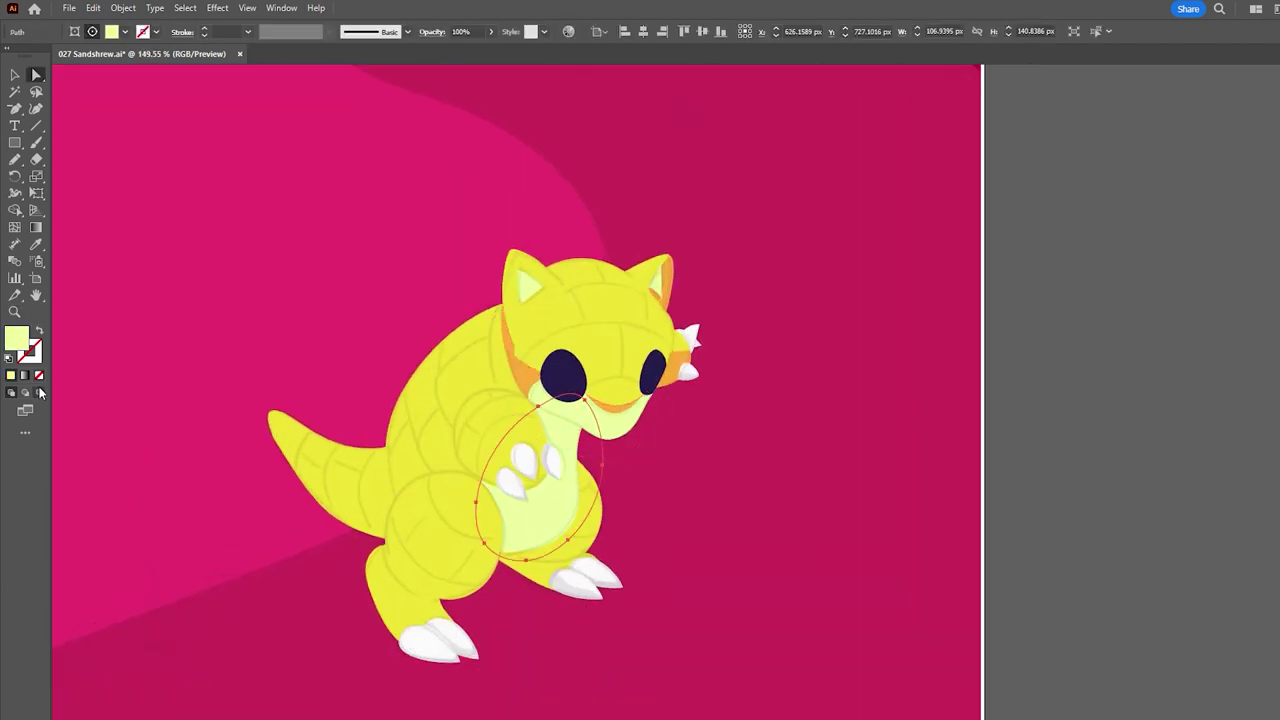
Step: Draw the pale highlight shape across the belly
left_click_drag(581, 562, 586, 456)
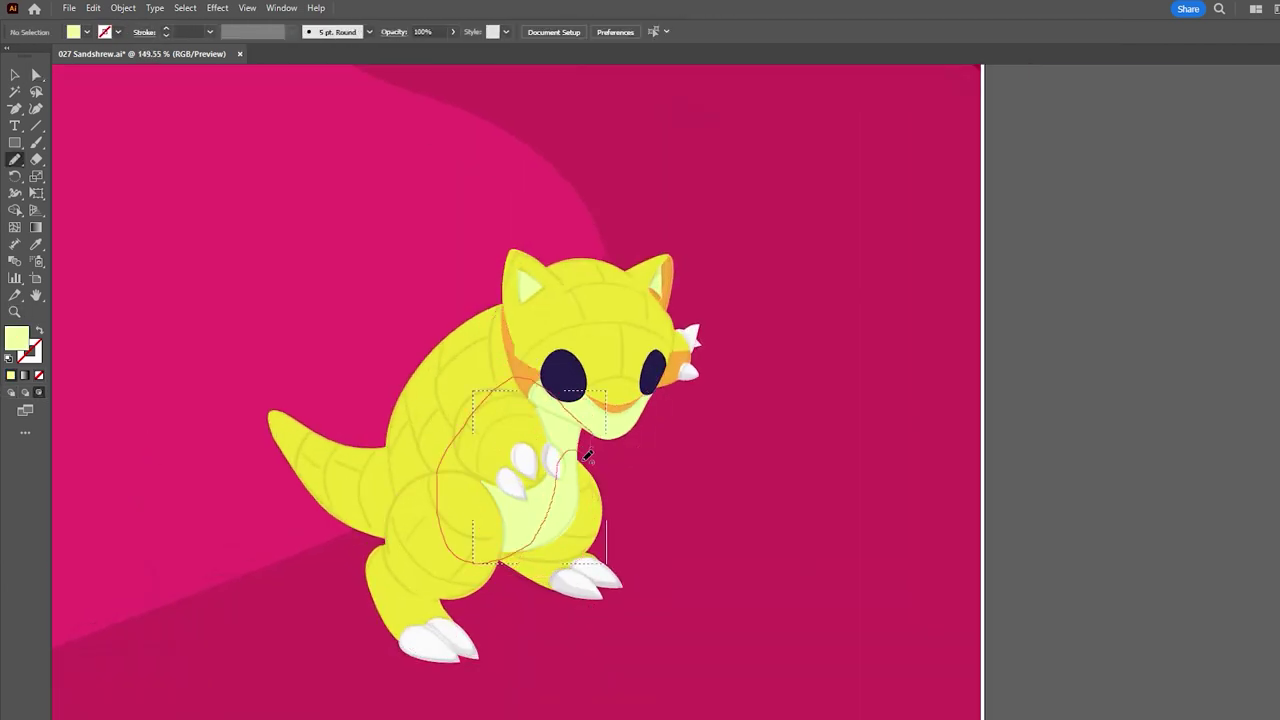
key("a")
scroll(447, 413, "up", 1)
key("n")
Step: Outline orange shading strokes beside the belly, arm, thigh and leg
left_click_drag(535, 372, 442, 414)
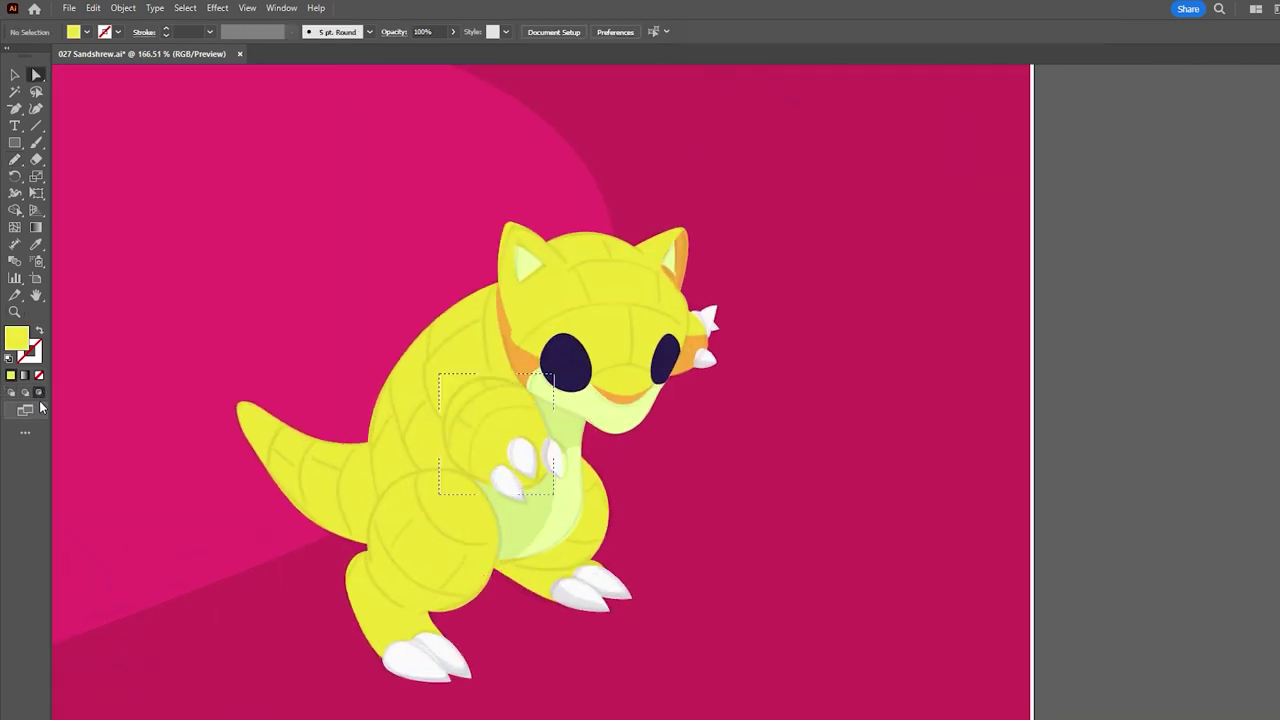
left_click_drag(531, 450, 550, 425)
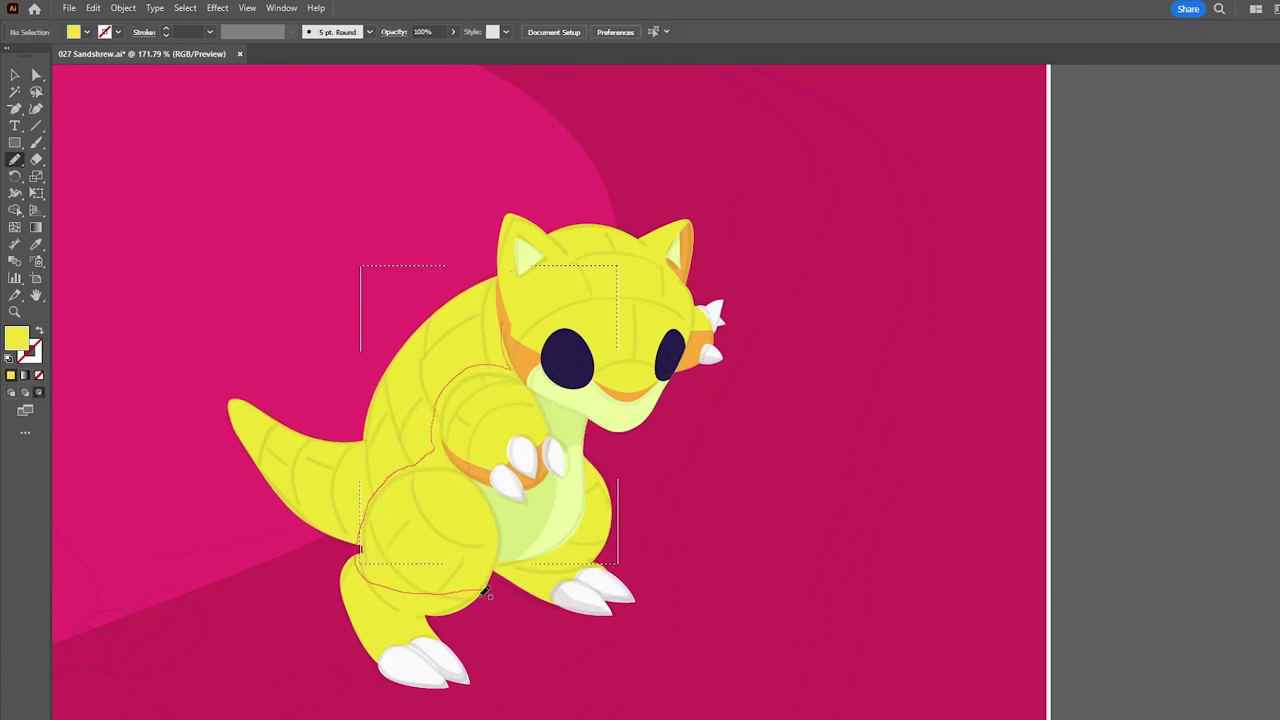
left_click_drag(465, 593, 495, 365)
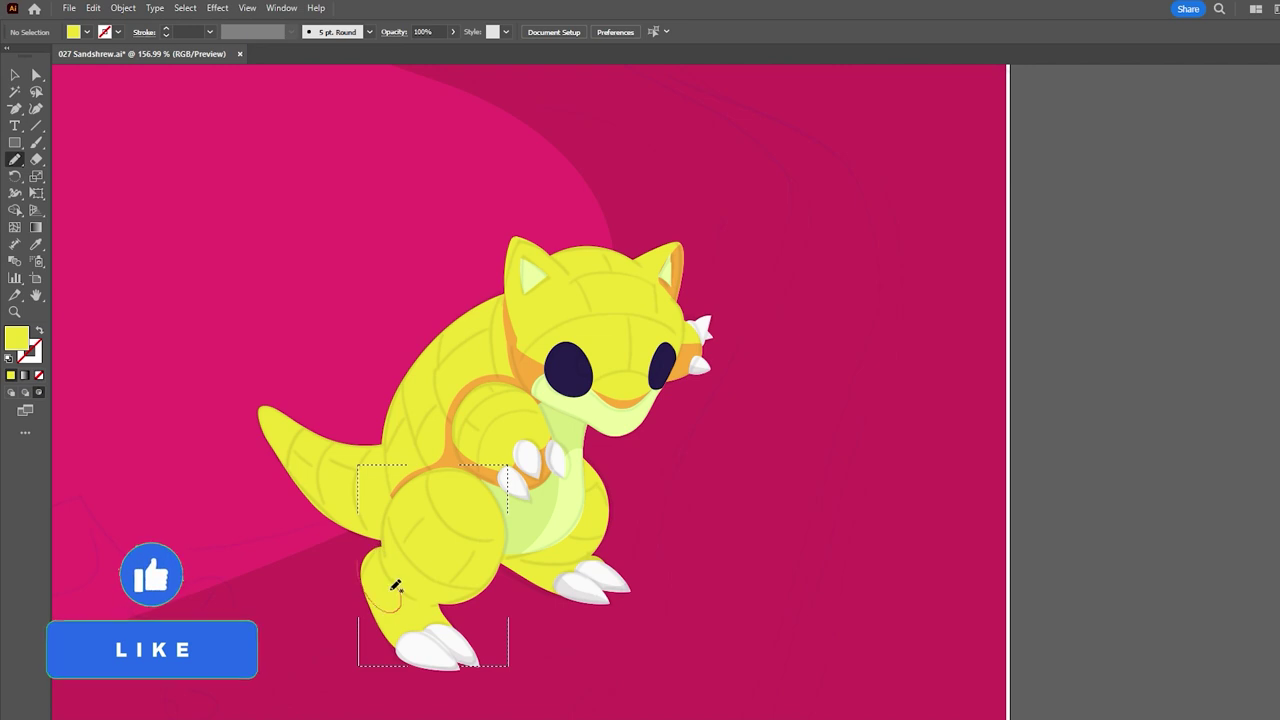
left_click_drag(398, 590, 423, 580)
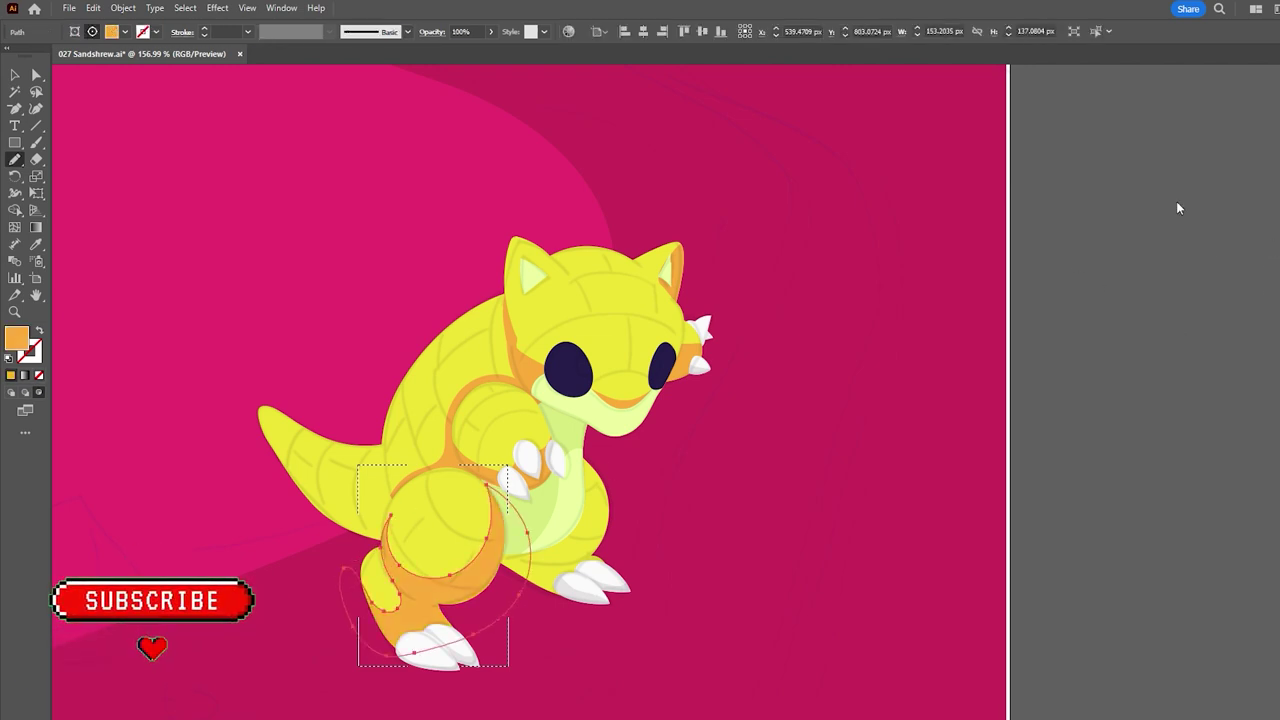
key("z")
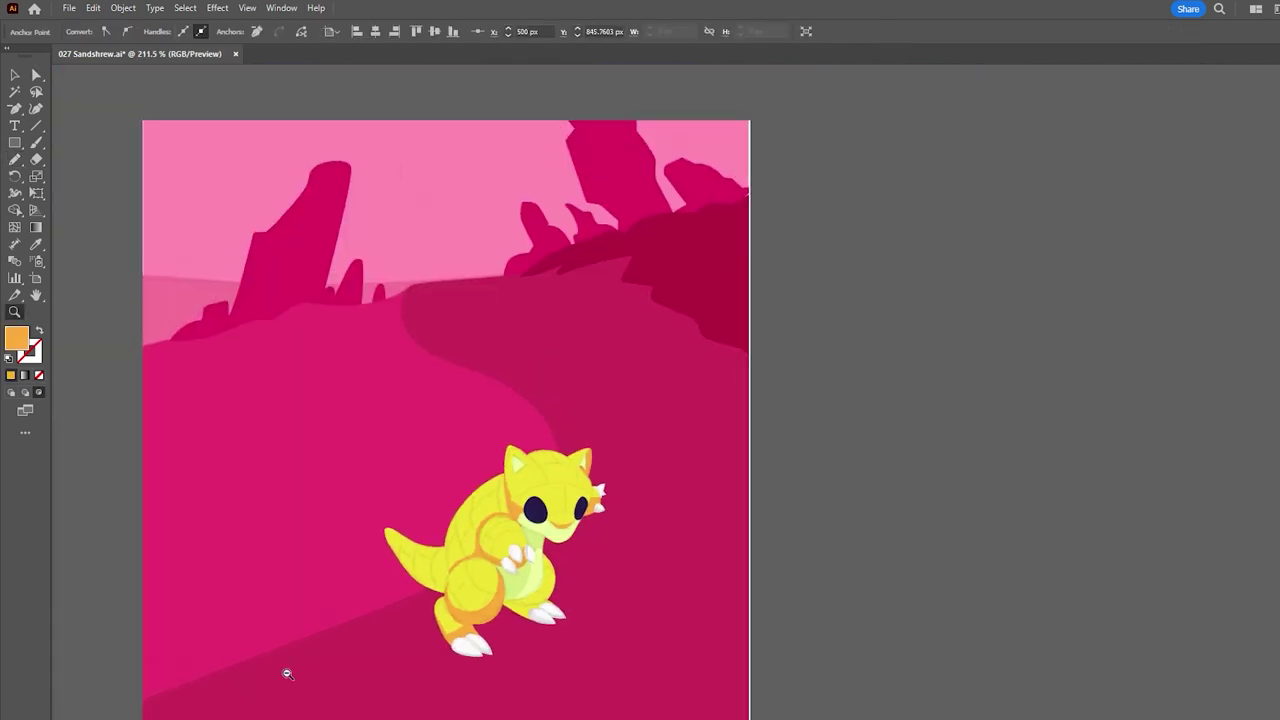
left_click(311, 525)
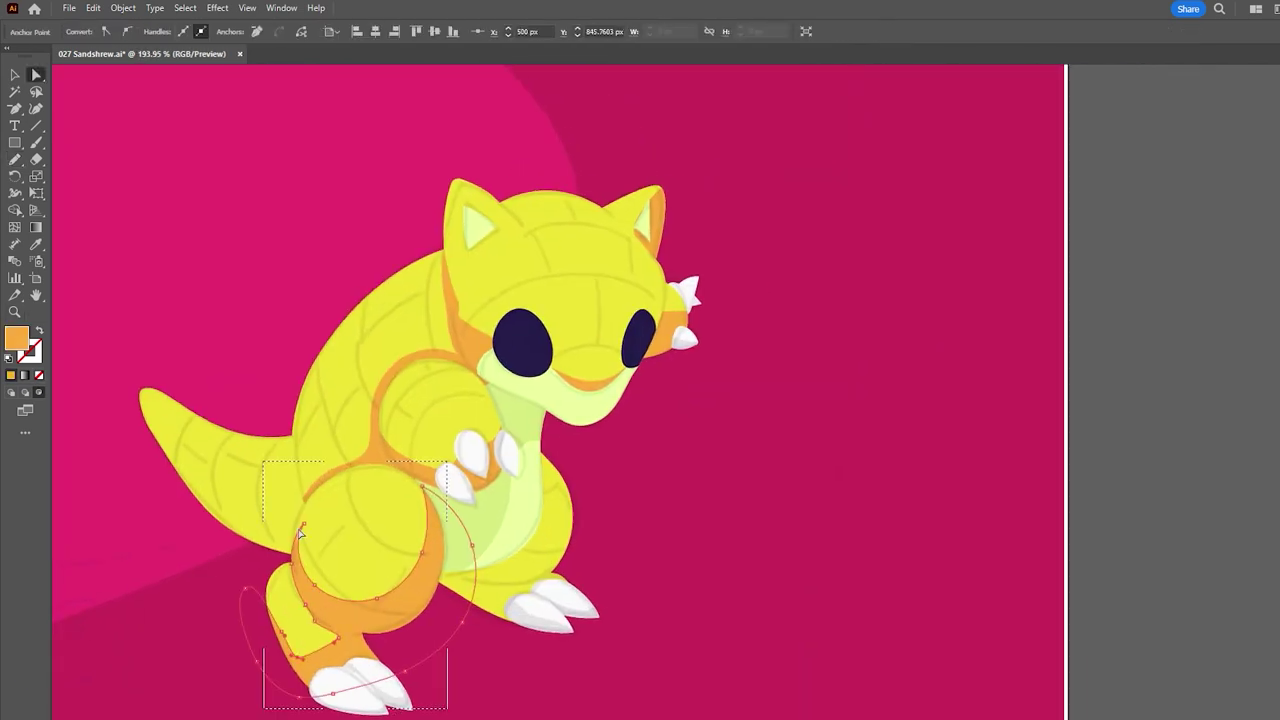
Step: Draw a closed shading loop over the arm and fill it orange
key("n")
left_click_drag(440, 565, 432, 562)
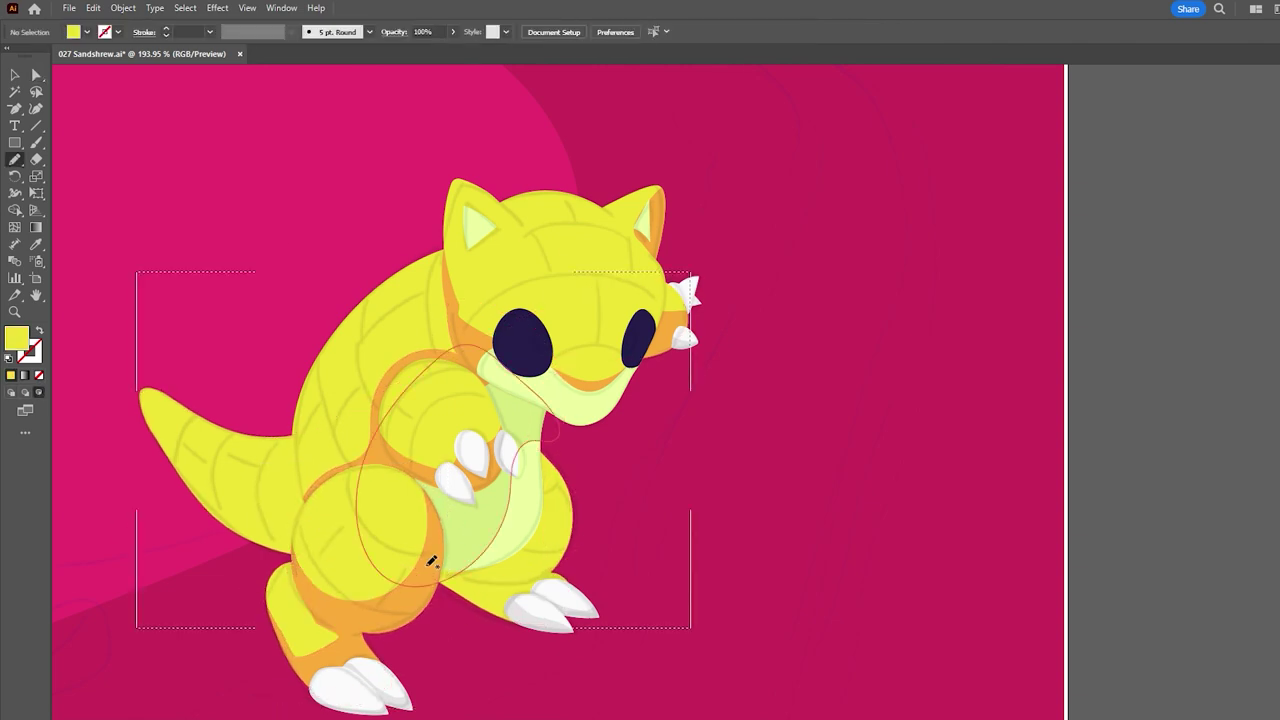
left_click_drag(581, 582, 577, 597)
key("comma")
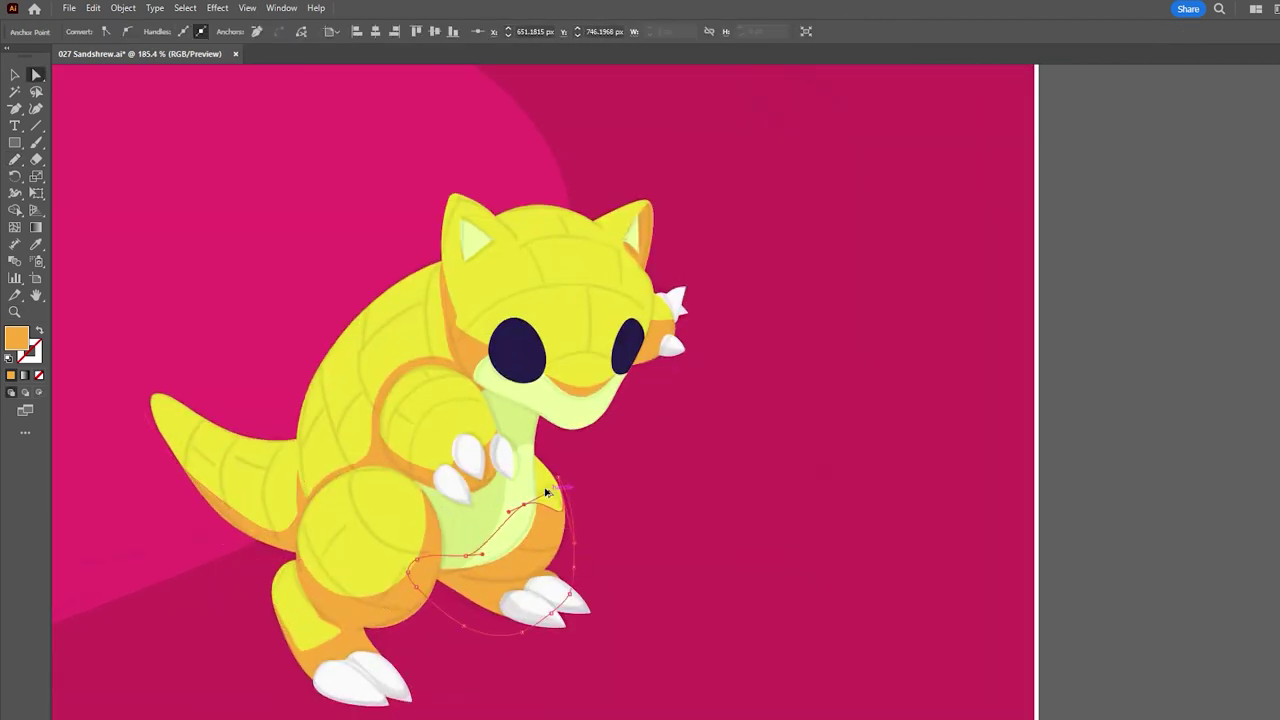
key("z")
left_click(519, 412, "alt")
Step: Select the belly ellipses and the pale mouth and chin path
key("a")
left_click(514, 532)
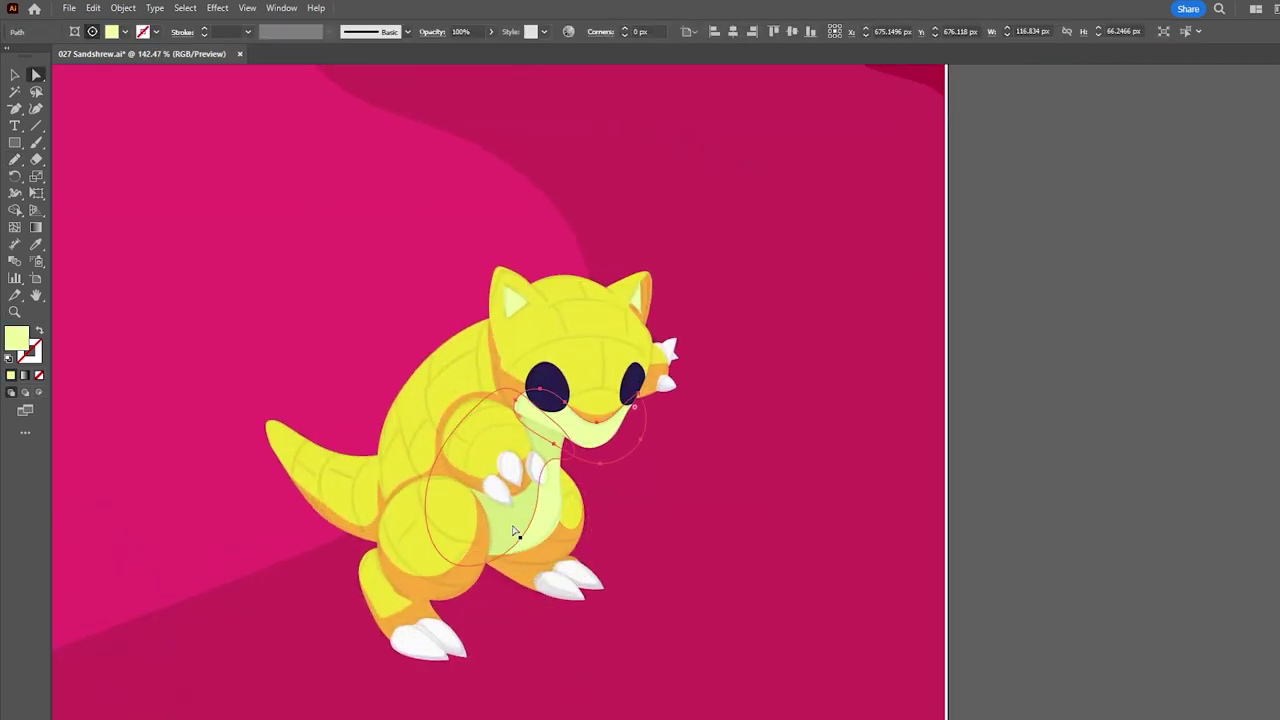
left_click(565, 503)
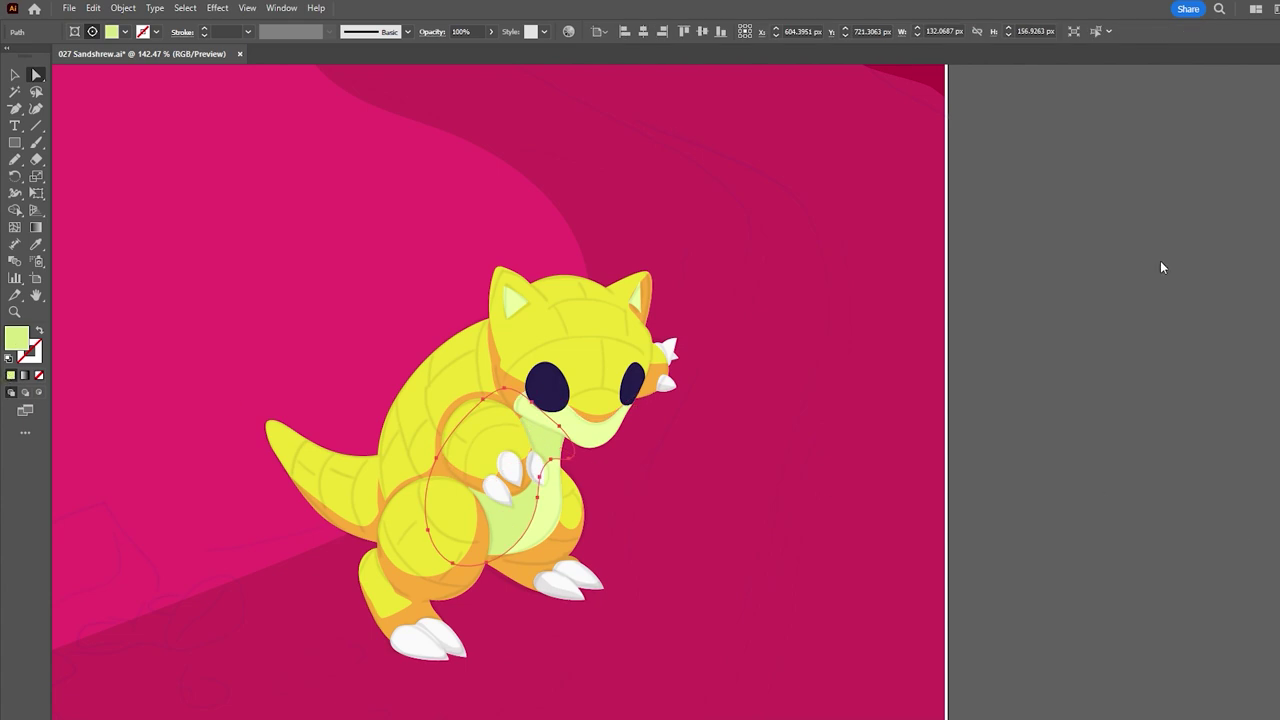
left_click(580, 430)
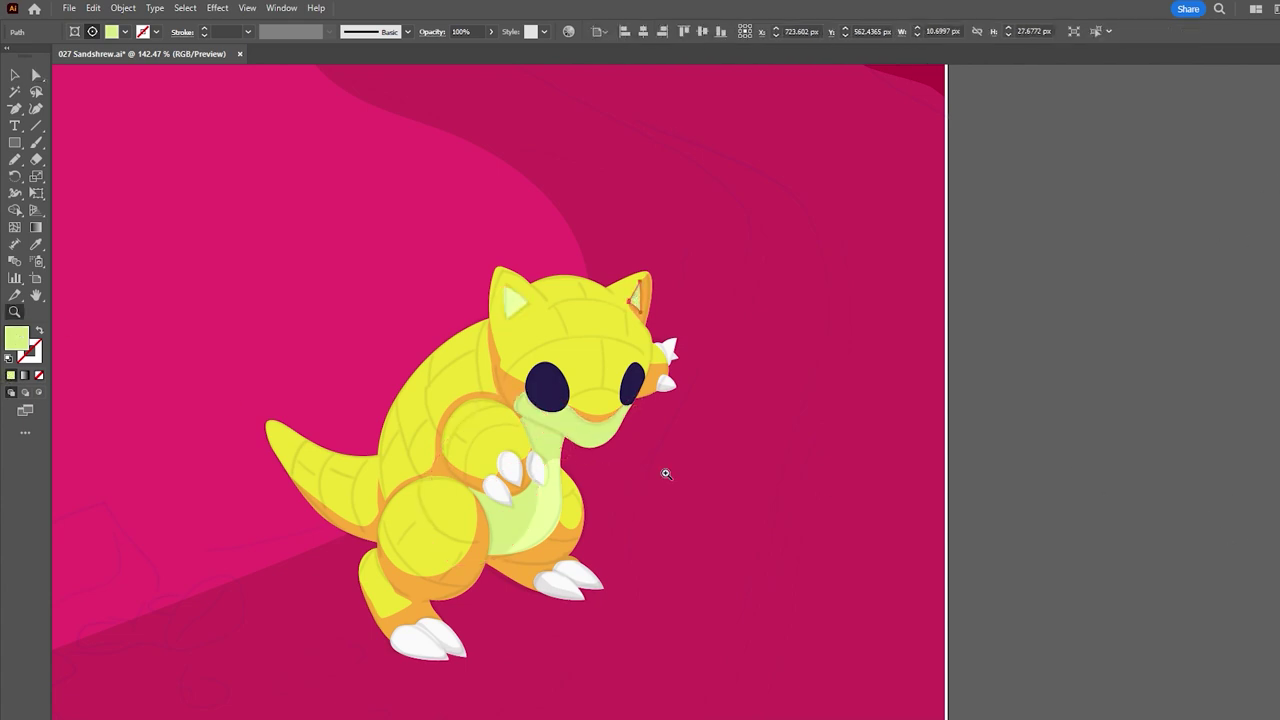
scroll(663, 471, "up", 2)
Step: Draw a shading shape on the head spike
left_click(1079, 297)
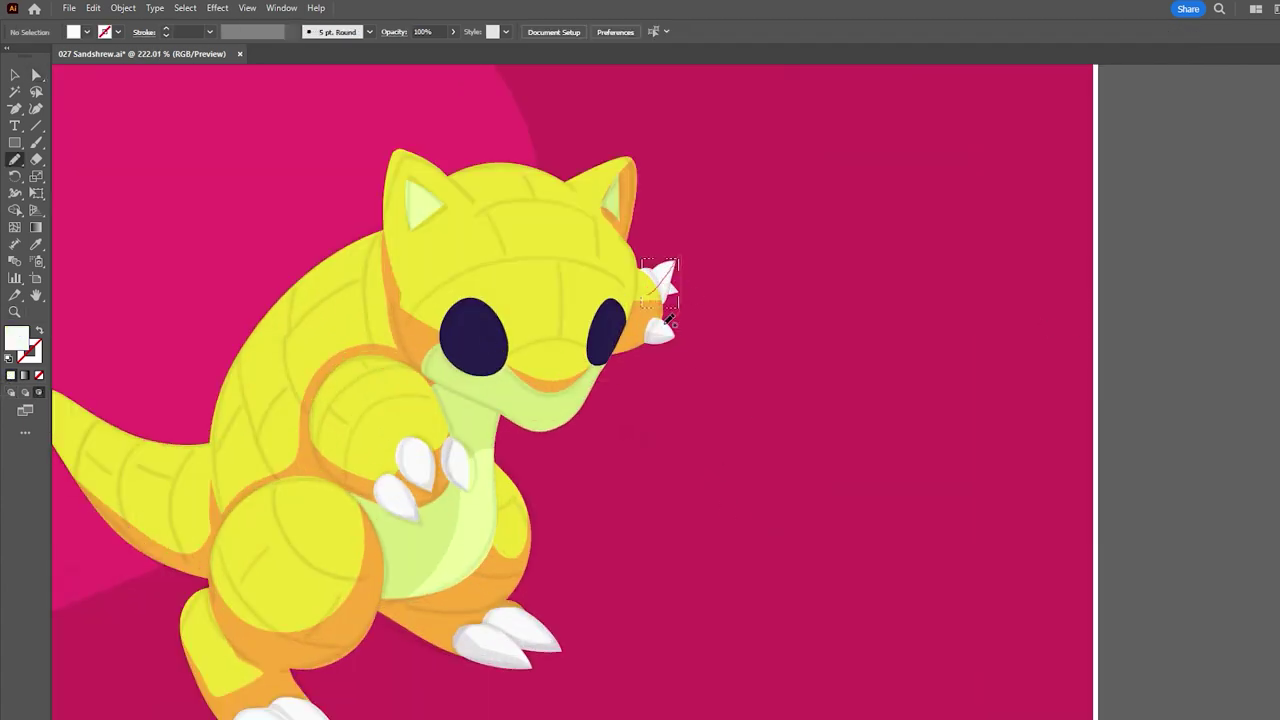
left_click_drag(668, 320, 664, 308)
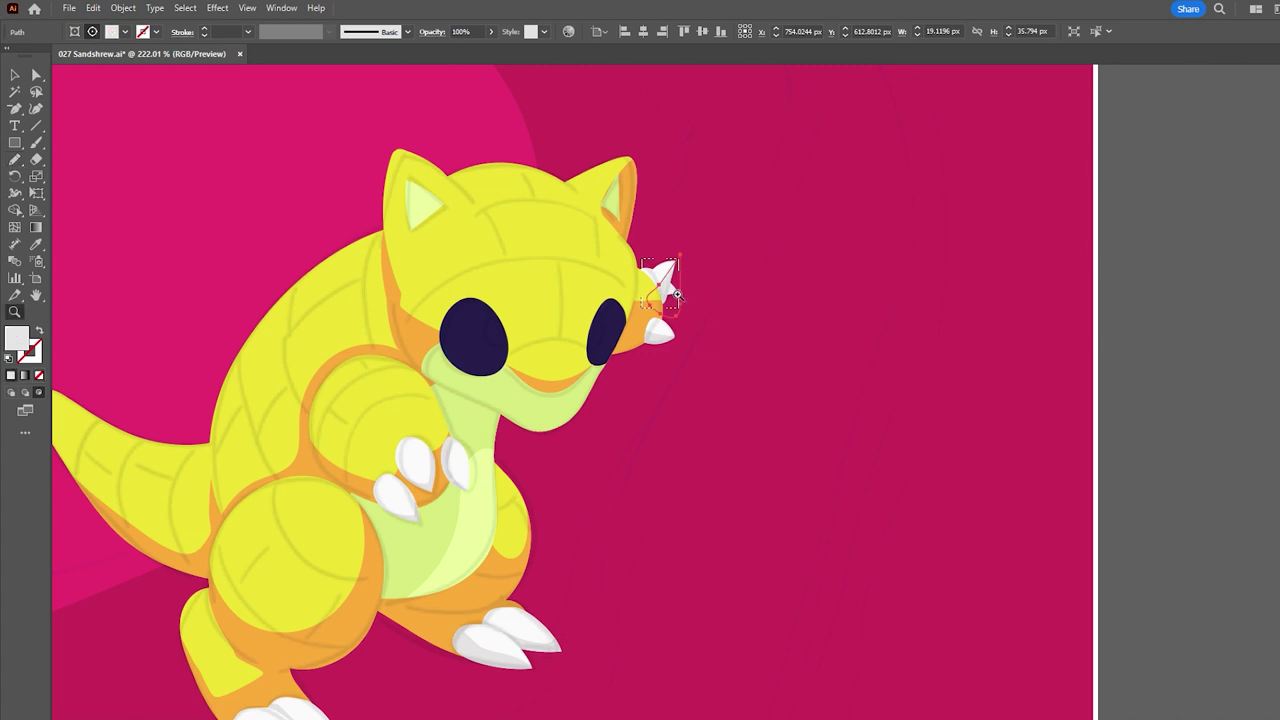
scroll(677, 295, "up", 3)
key("ctrl+shift+a")
left_click_drag(607, 271, 607, 271)
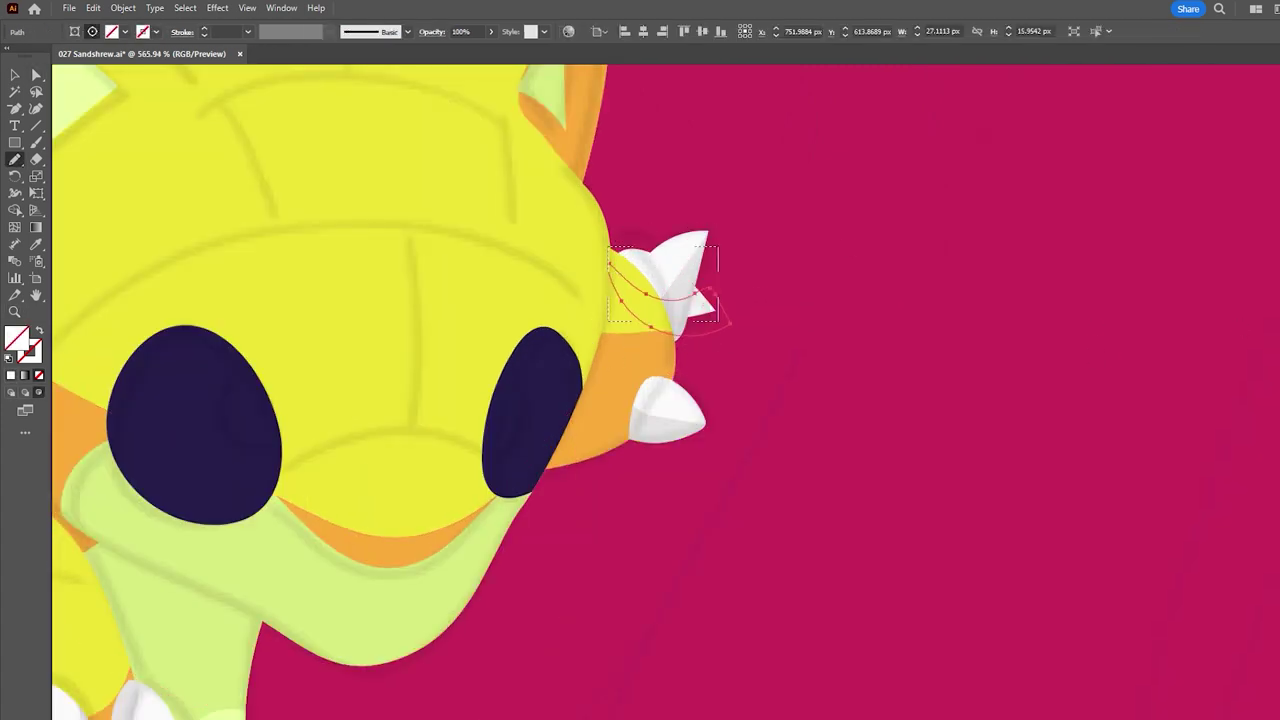
scroll(728, 494, "down", 5)
Step: Draw a white highlight ellipse on the left eye
key("l")
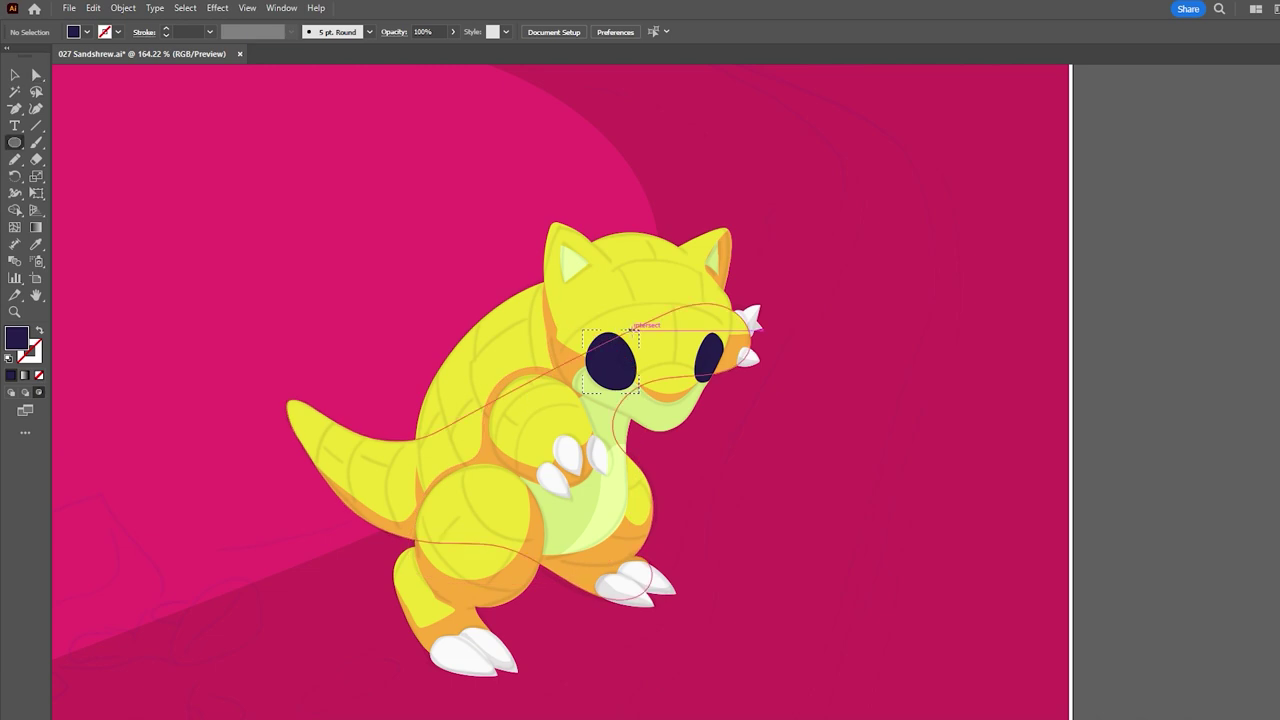
mouse_move(612, 333)
left_mouse_down()
mouse_move(650, 372)
mouse_move(634, 416)
left_mouse_up()
key("d")
scroll(663, 455, "up", 2)
Step: Add a highlight ellipse over the right eye, redrawing it after a misplacement
left_click_drag(695, 300, 738, 362)
left_click(10, 357)
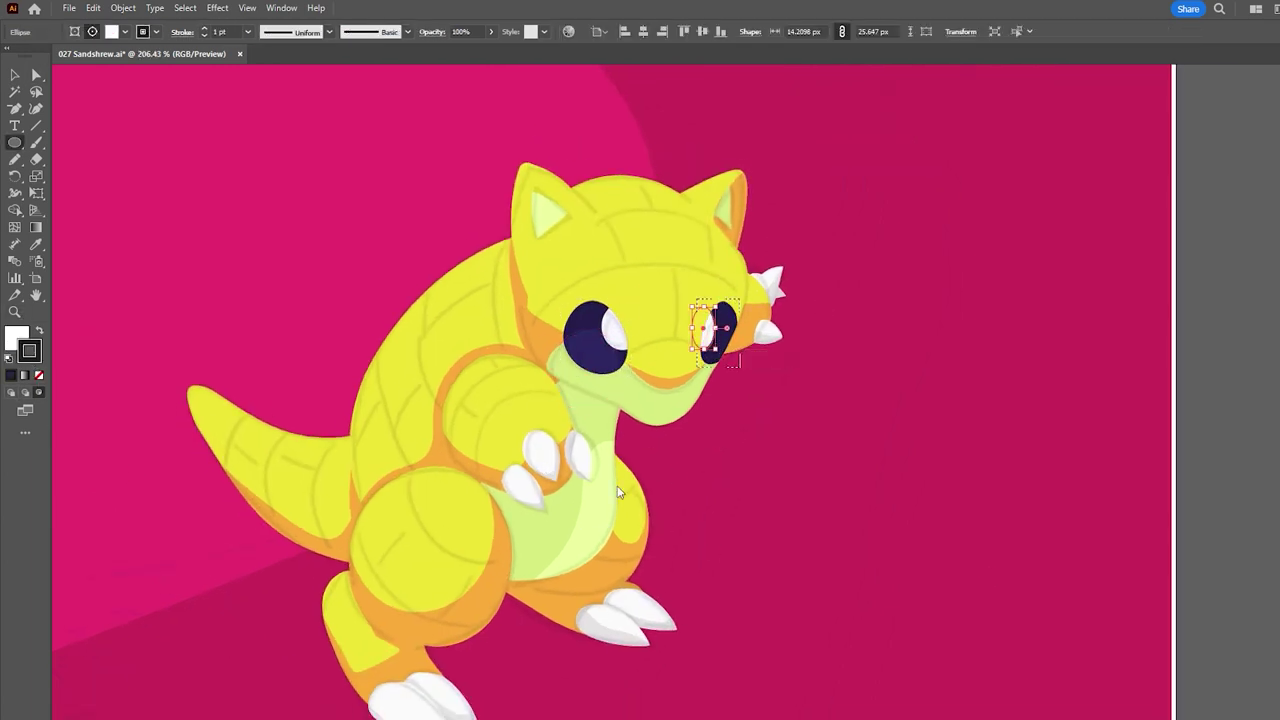
key("ctrl+z")
scroll(760, 370, "up", 2)
scroll(760, 370, "down", 2)
mouse_move(737, 343)
left_mouse_down()
mouse_move(782, 396)
mouse_move(821, 399)
left_mouse_up()
key("z")
scroll(823, 412, "down", 1)
Step: Resize the left eye ellipse into a rounder oval
left_click(588, 355)
key("v")
left_click(571, 343)
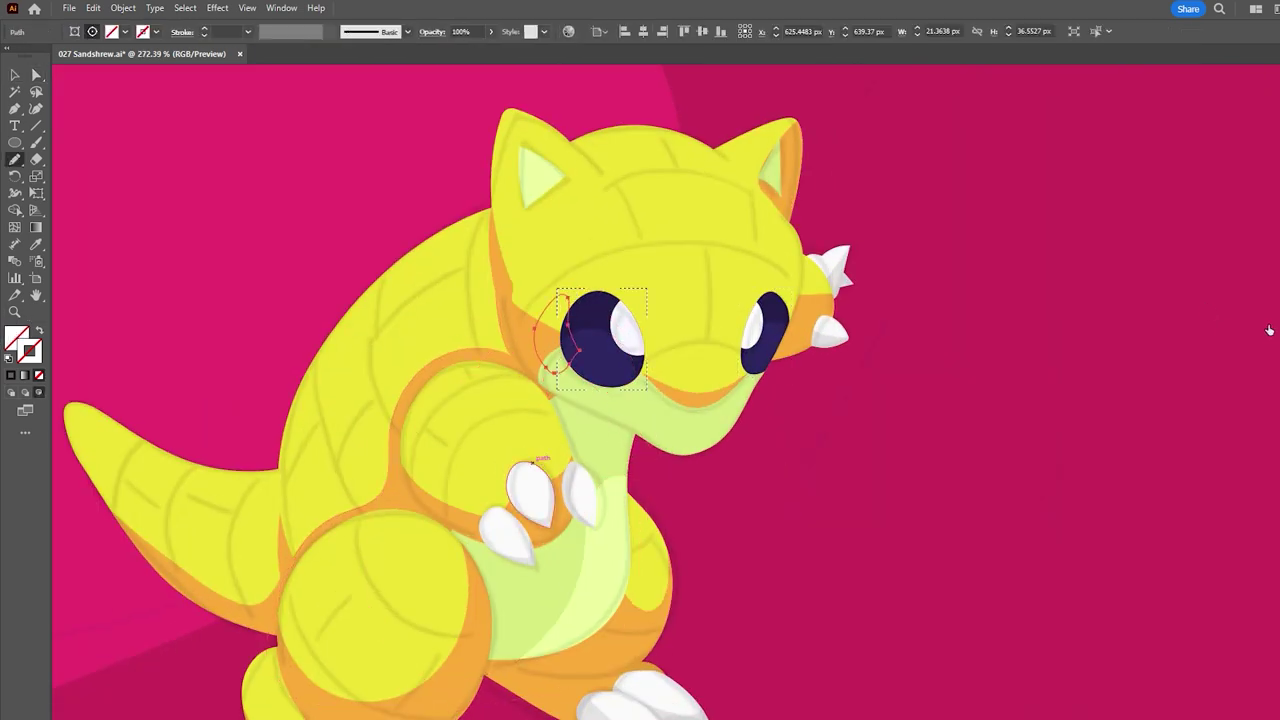
scroll(557, 357, "up", 3)
mouse_move(692, 219)
left_mouse_down()
mouse_move(672, 295)
mouse_move(587, 314)
left_mouse_up()
key("a")
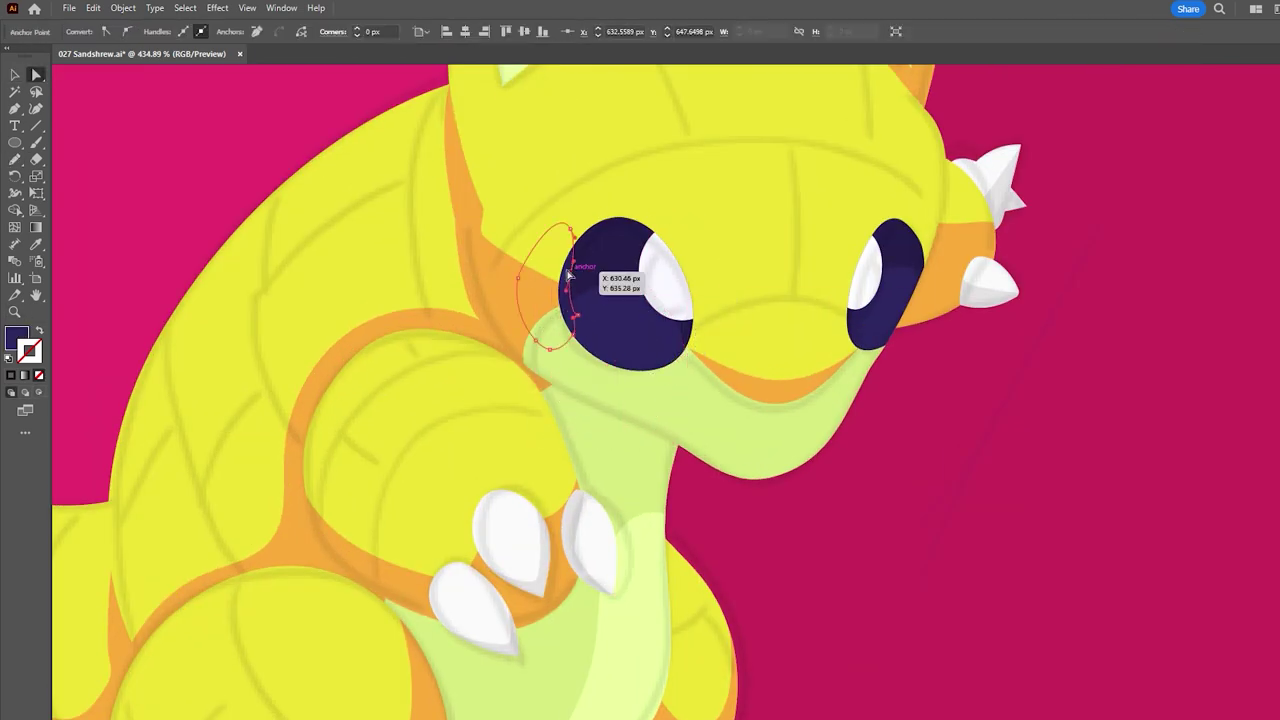
scroll(573, 280, "down", 8)
Step: Fit the whole artboard in view and clear the selection
key("v")
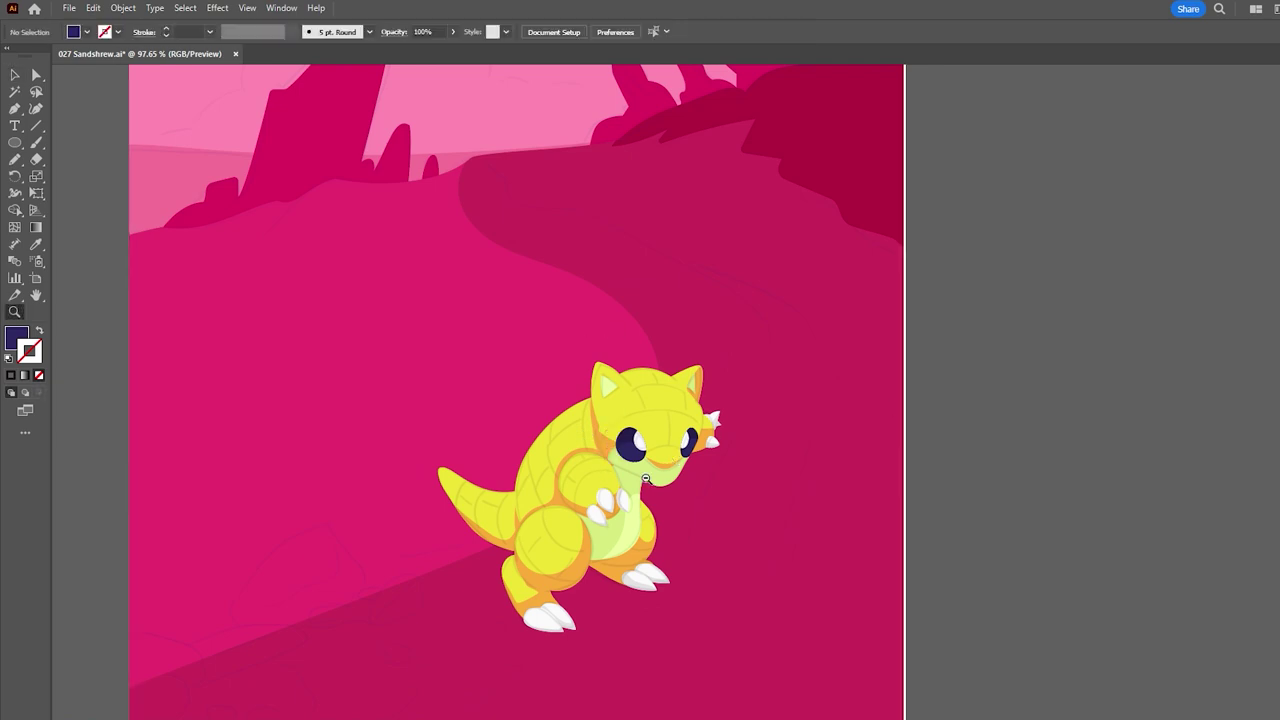
key("ctrl+0")
left_click(887, 305)
scroll(893, 305, "down", 5)
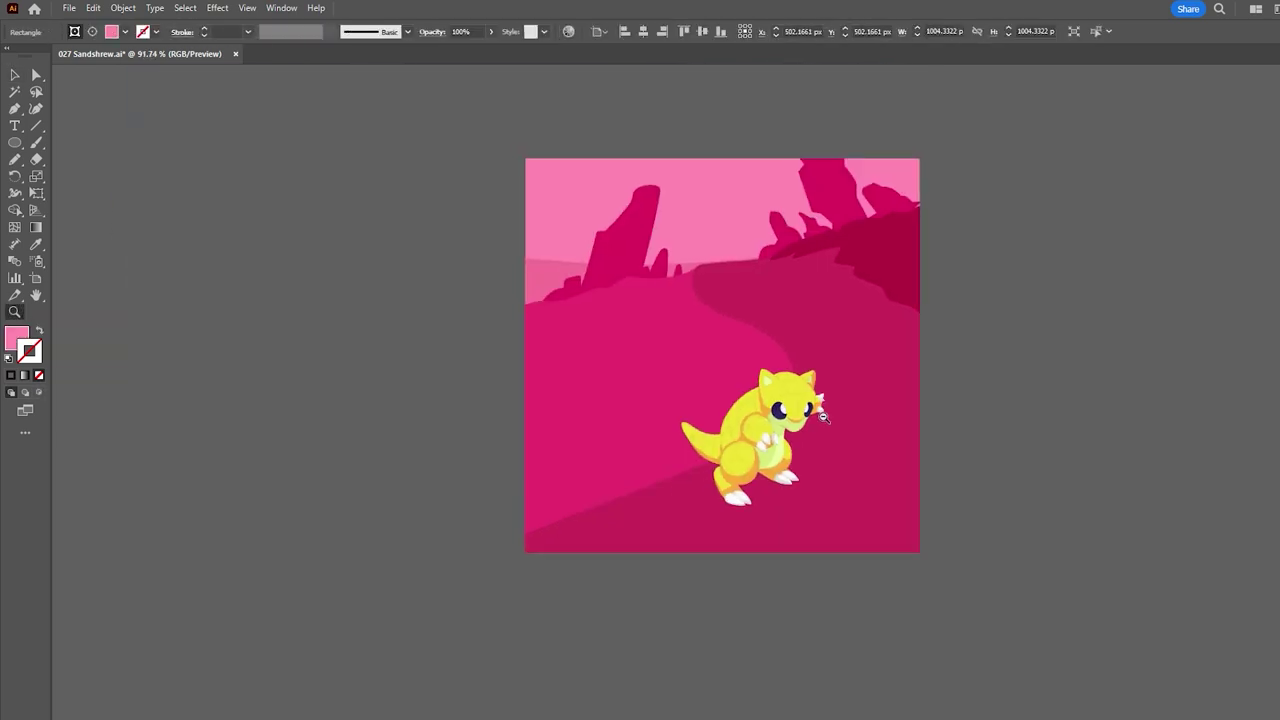
scroll(920, 380, "up", 3)
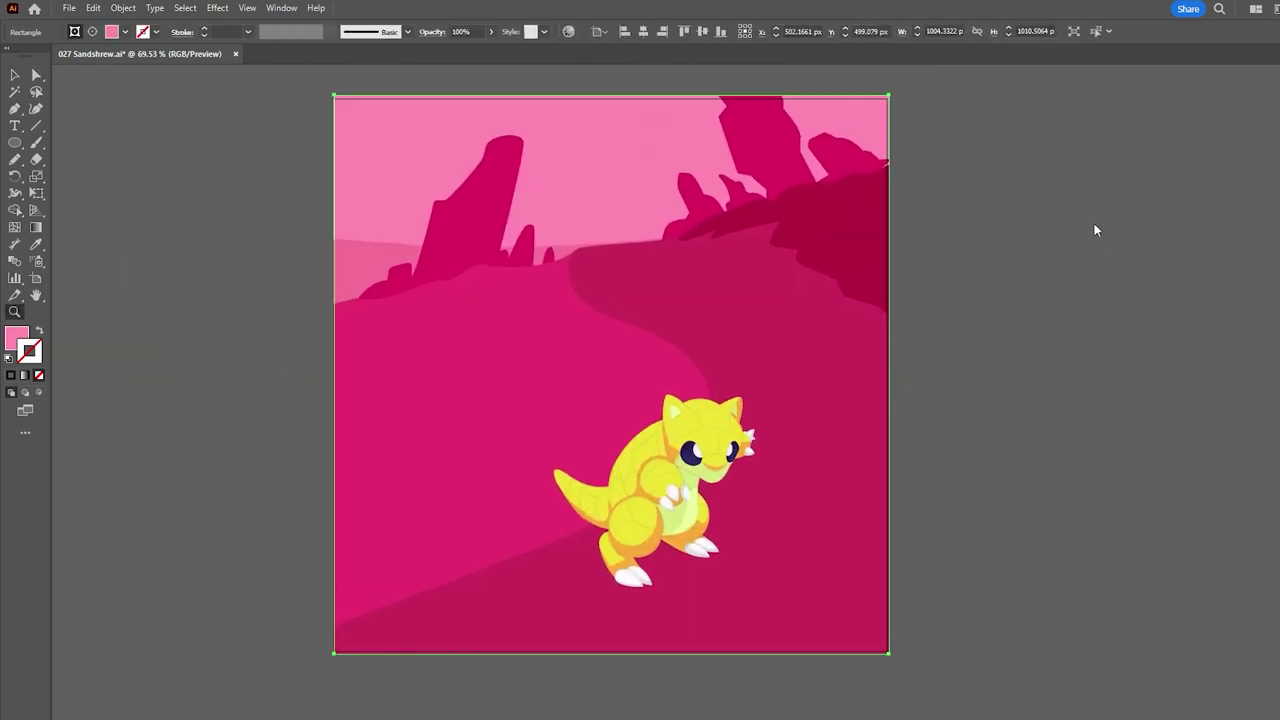
key("ctrl+shift+a")
Step: Draw a darker shading shape on the right rock's edge with the Pen tool
key("p")
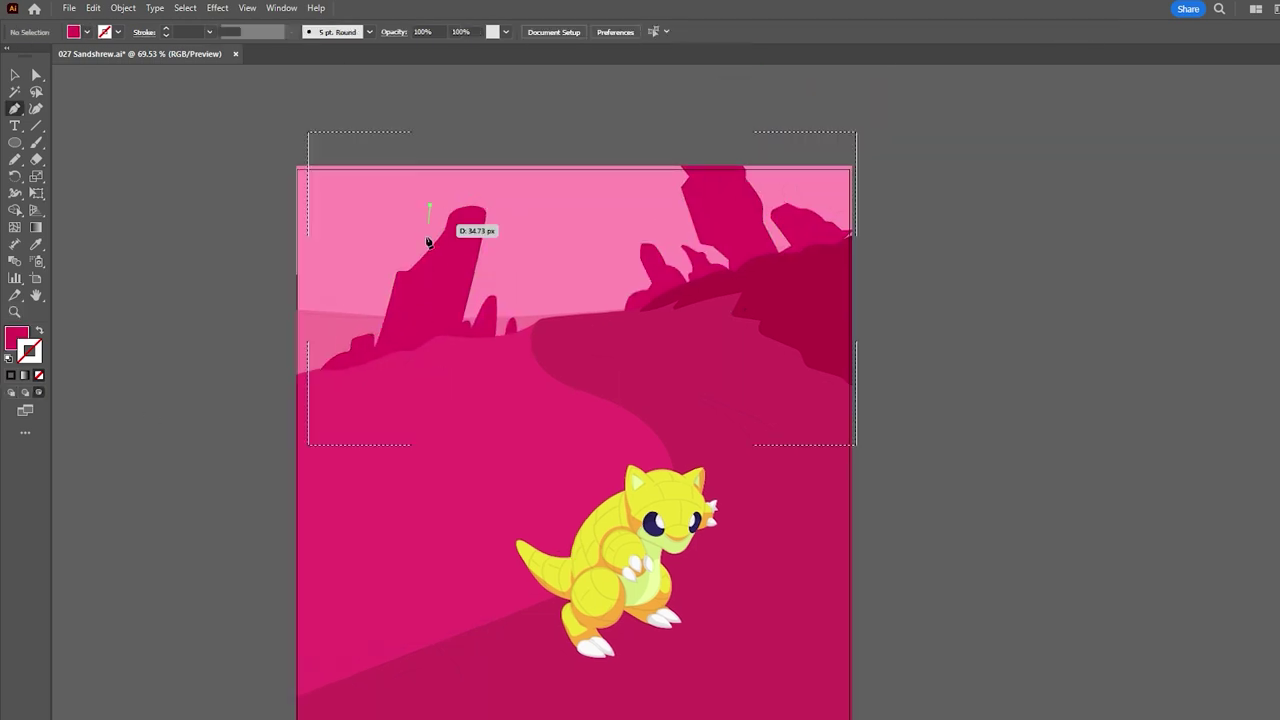
left_click(439, 250)
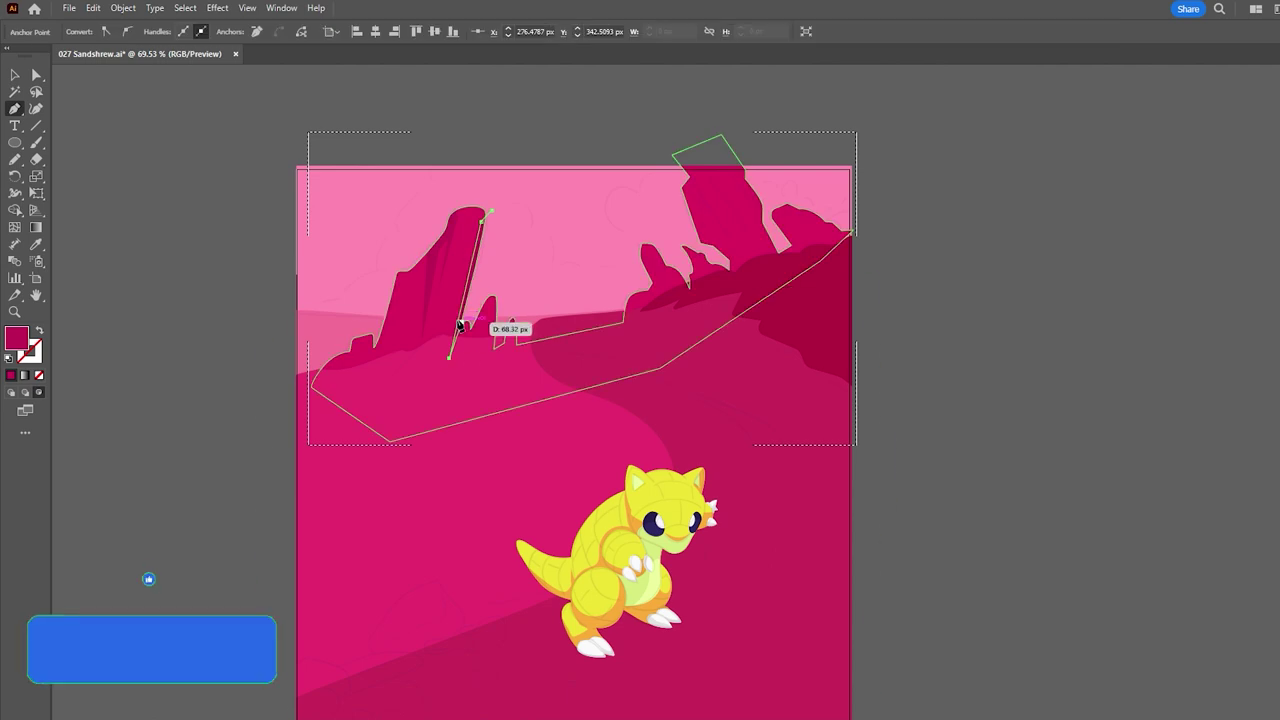
scroll(457, 331, "down", 1)
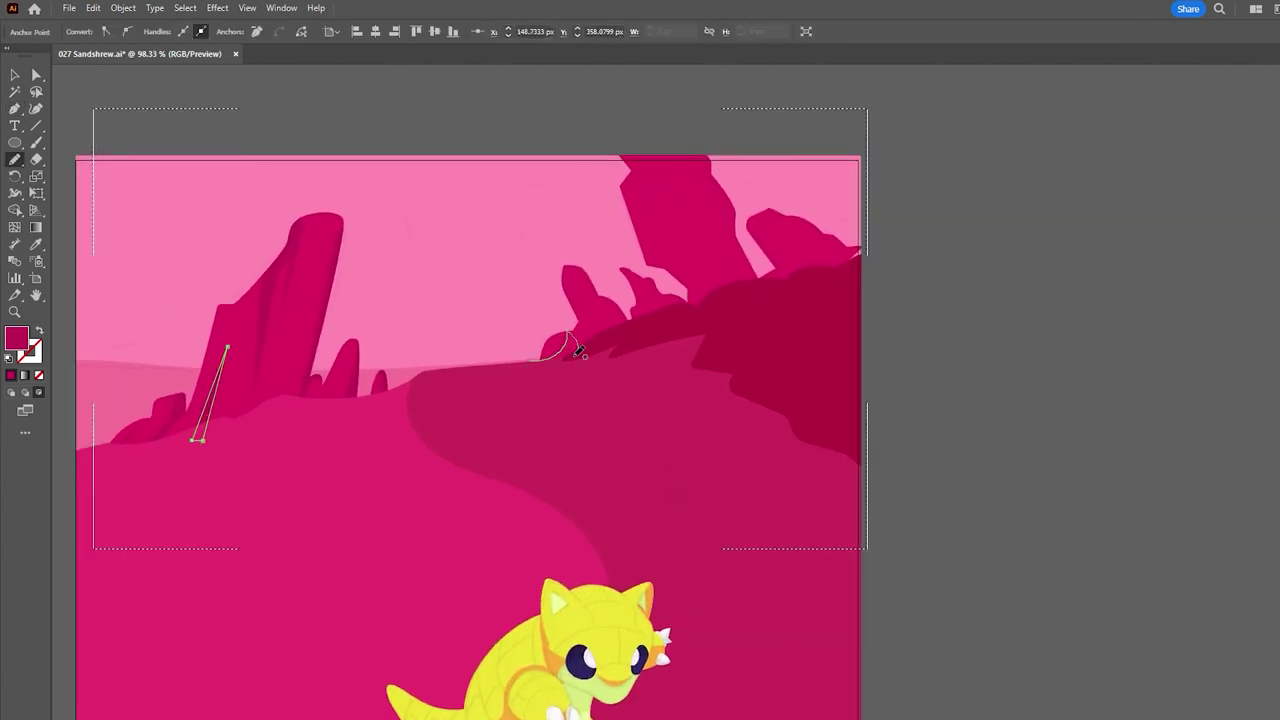
left_click(615, 355)
left_click_drag(581, 293, 562, 272)
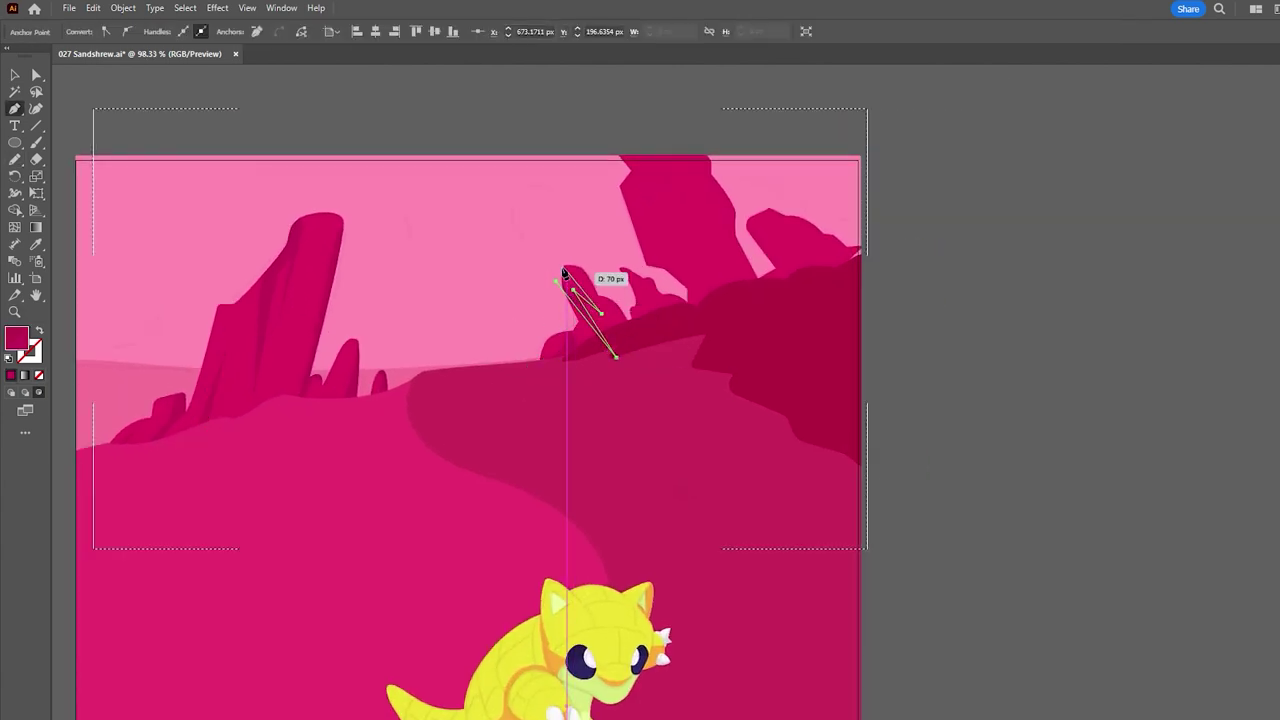
left_click(617, 352)
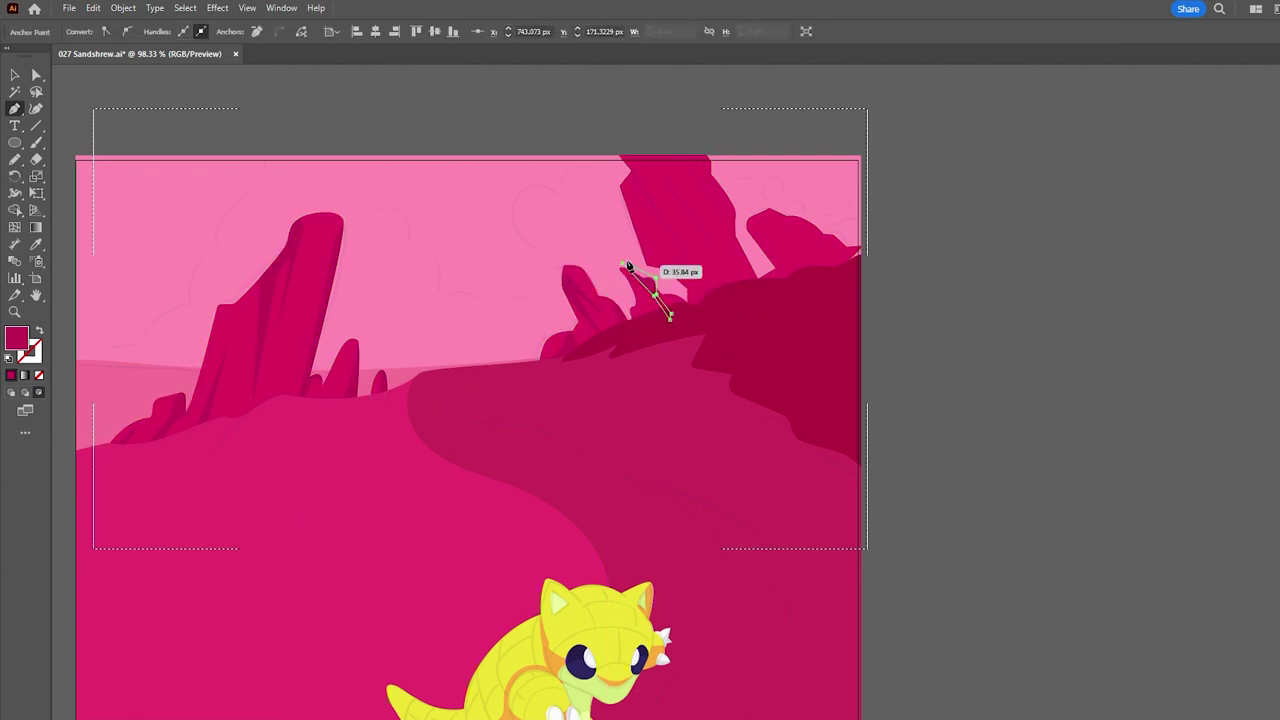
Step: Outline a curved shadow facet running down the rock spire
scroll(654, 283, "up", 1)
scroll(660, 357, "up", 1)
scroll(608, 266, "up", 1)
left_click_drag(558, 142, 577, 168)
left_click(666, 263)
left_click(706, 345)
left_click(654, 145)
left_click(558, 142)
left_click(740, 389)
left_click(719, 410)
left_click(698, 422)
left_click(670, 340)
left_click(556, 175)
Step: Add shadow shapes to the next rock and the rightmost rock
left_click(650, 424)
left_click(641, 318)
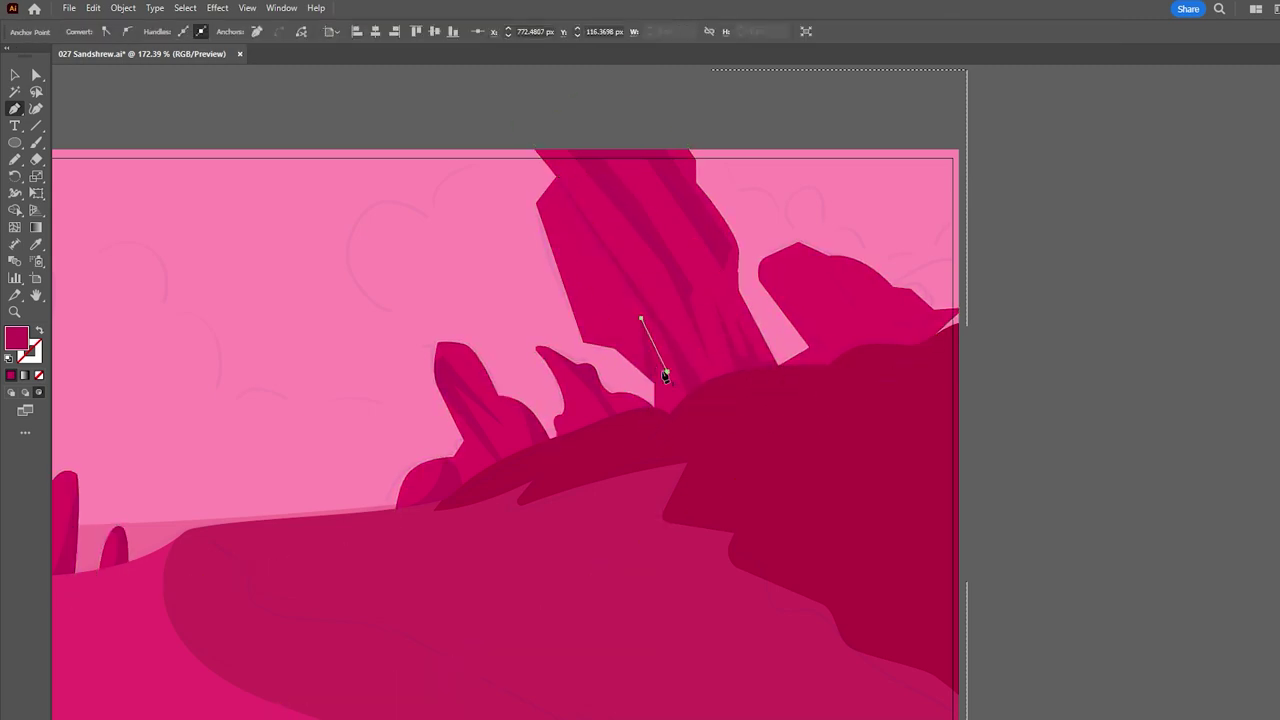
left_click(779, 350)
left_click(783, 378)
left_click(818, 386)
left_click(846, 370)
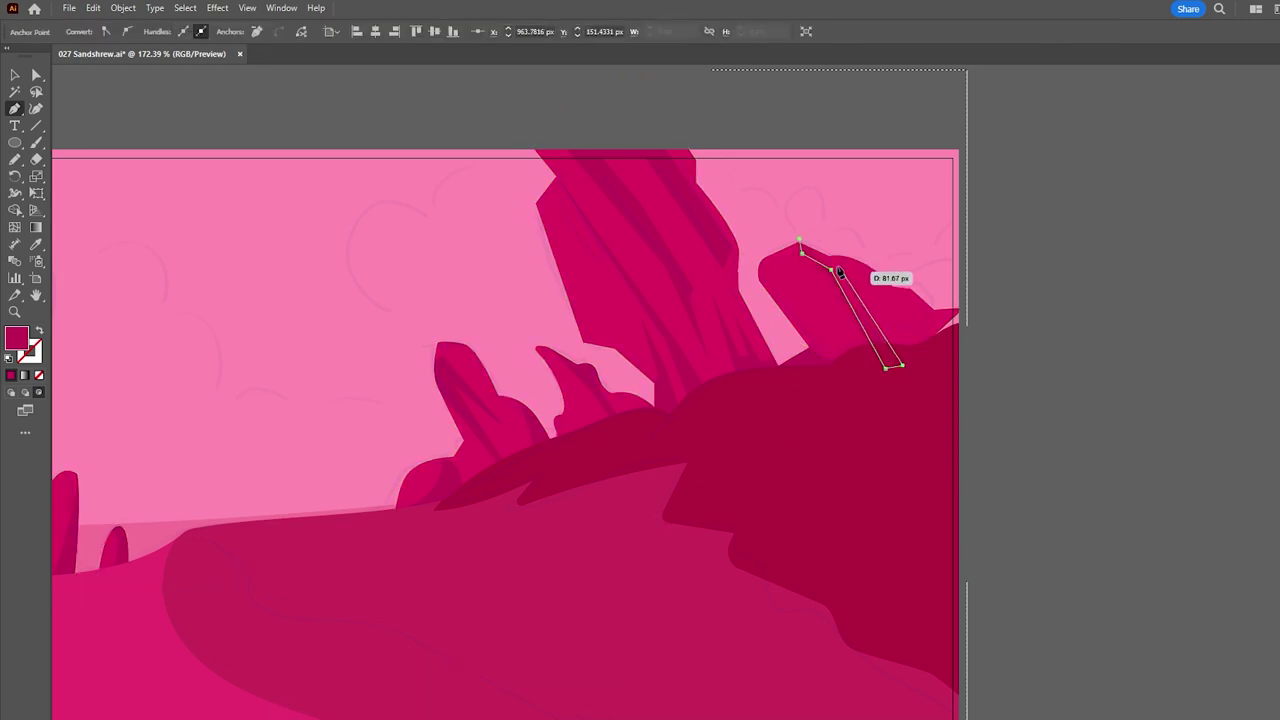
scroll(890, 298, "down", 5)
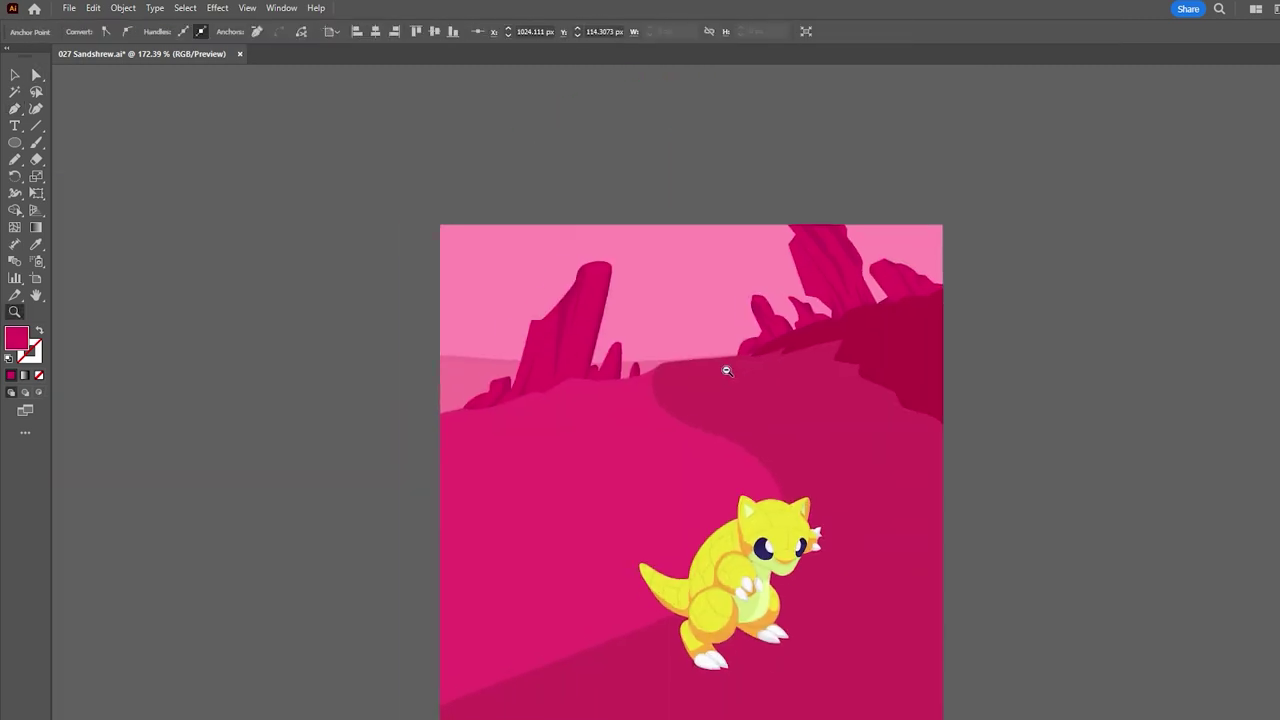
Step: Paint a rounded boulder at lower left and give it the sampled dark colour
key("ctrl+z")
key("ctrl+z")
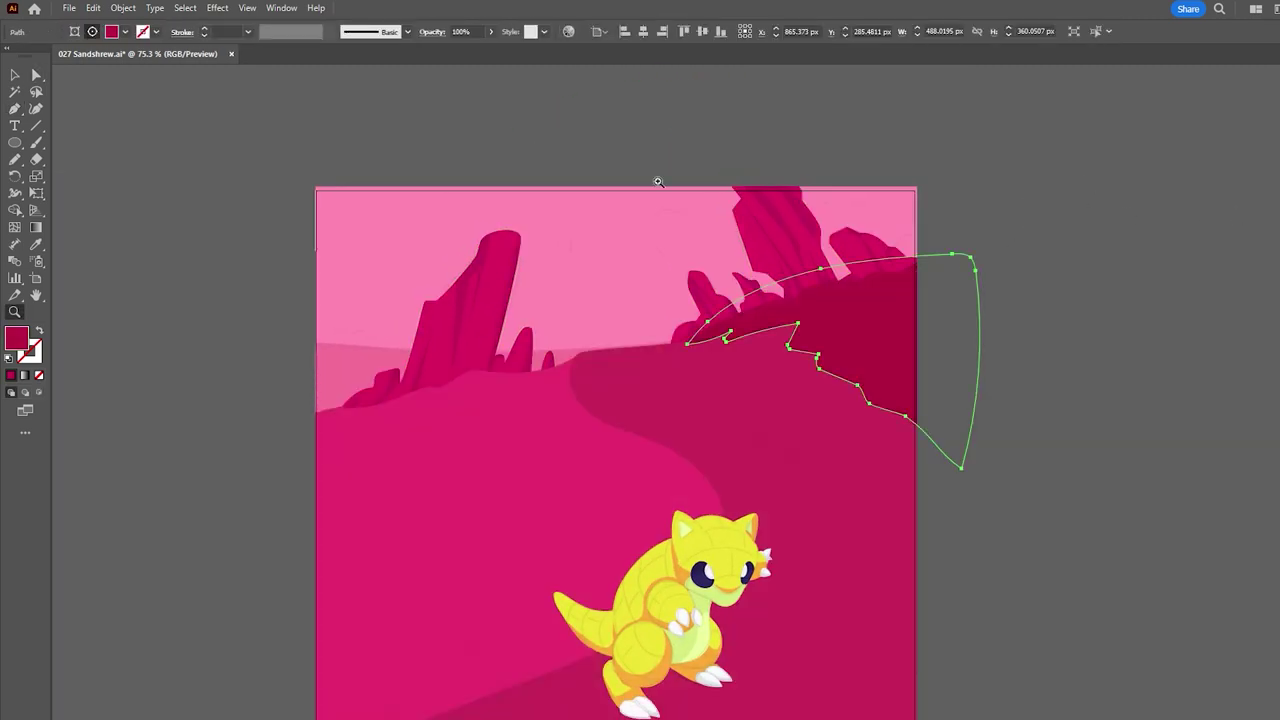
key("ctrl+z")
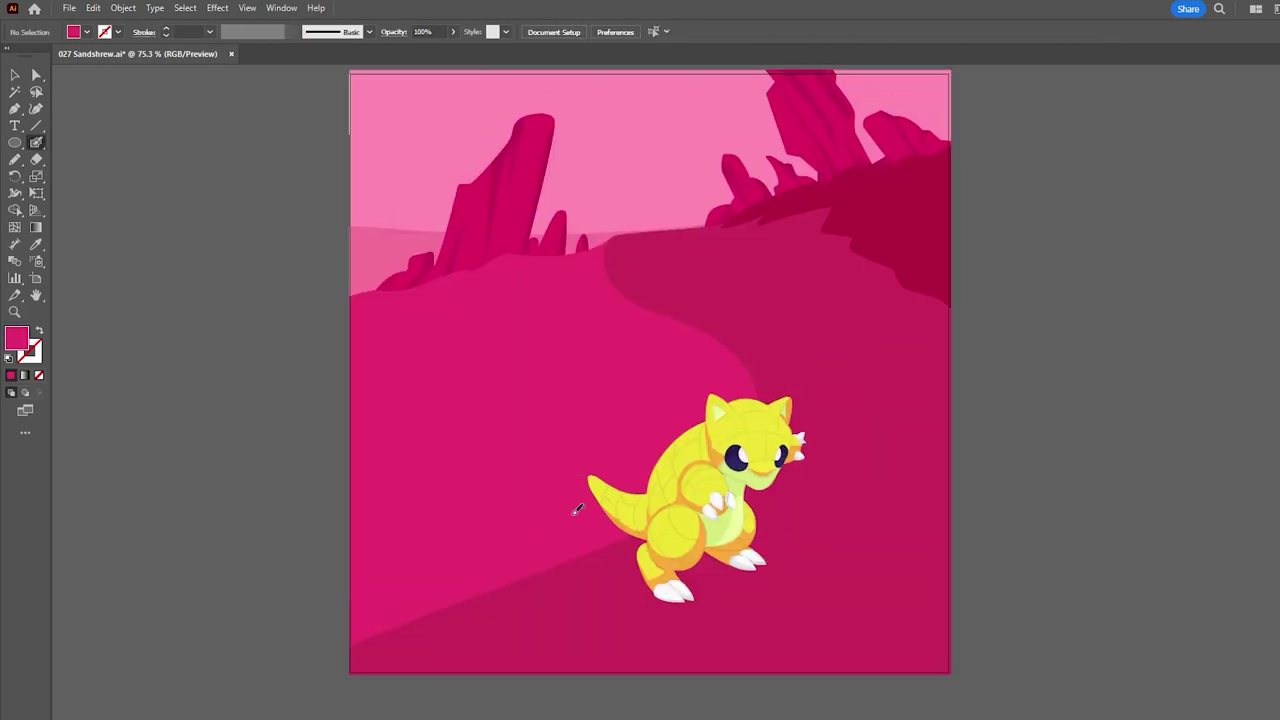
left_click_drag(495, 525, 492, 517)
key("v")
key("i")
left_click(771, 315)
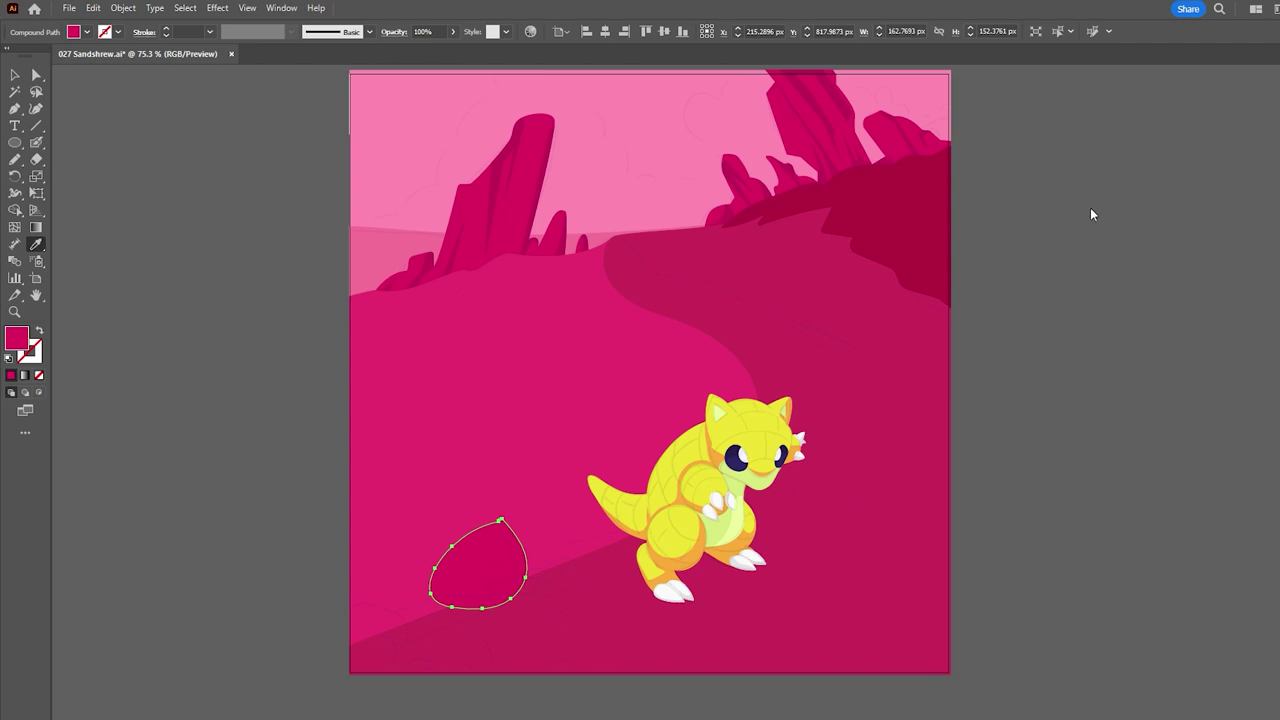
Step: Reshape the first boulder by dragging its right anchor point
left_click_drag(477, 549, 537, 486)
key("a")
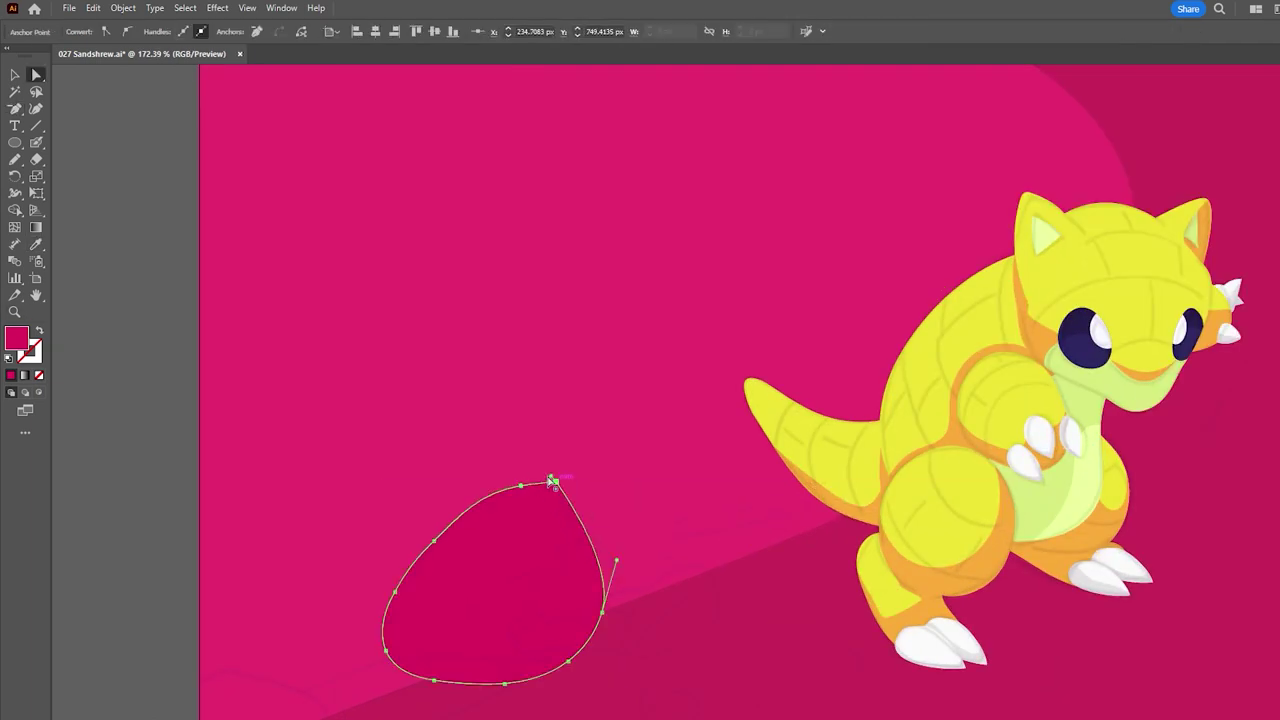
mouse_move(600, 612)
left_mouse_down()
mouse_move(612, 594)
mouse_move(606, 648)
left_mouse_up()
scroll(491, 620, "down", 2)
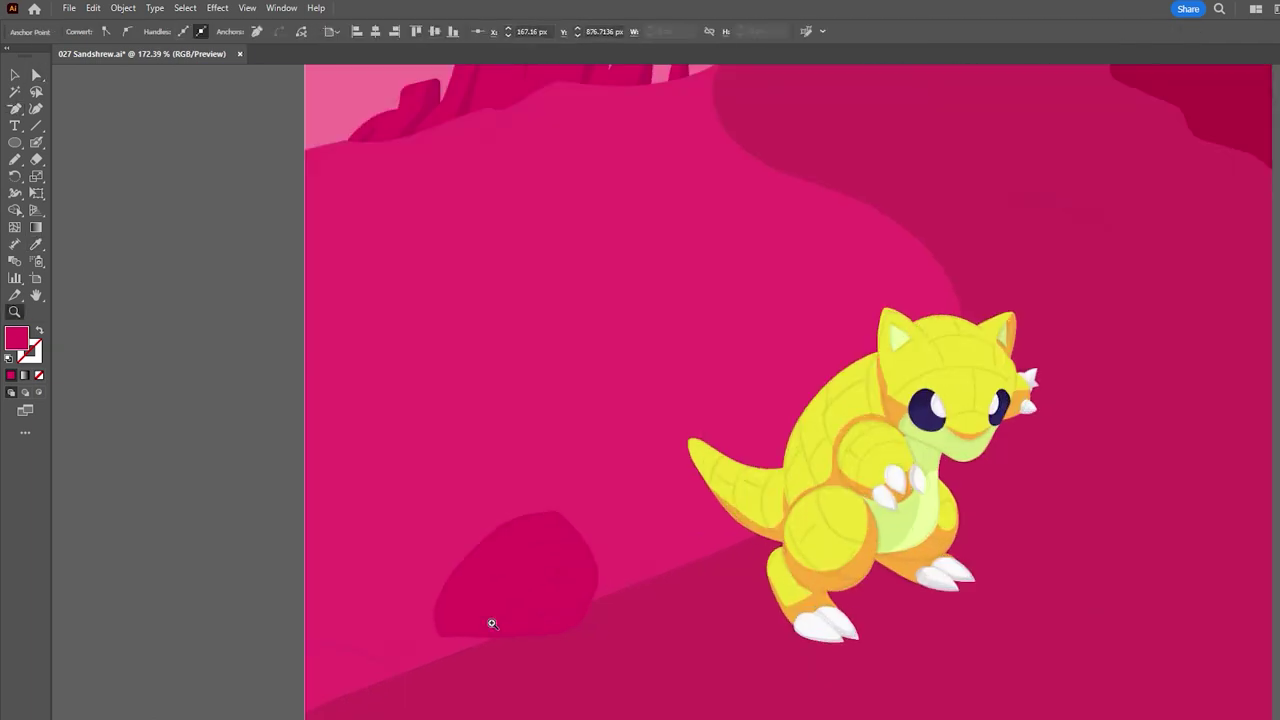
Step: Paint more boulders and a small pebble along the bottom-left corner with the Blob Brush
key("shift+b")
left_click_drag(586, 560, 591, 563)
left_click_drag(520, 530, 563, 537)
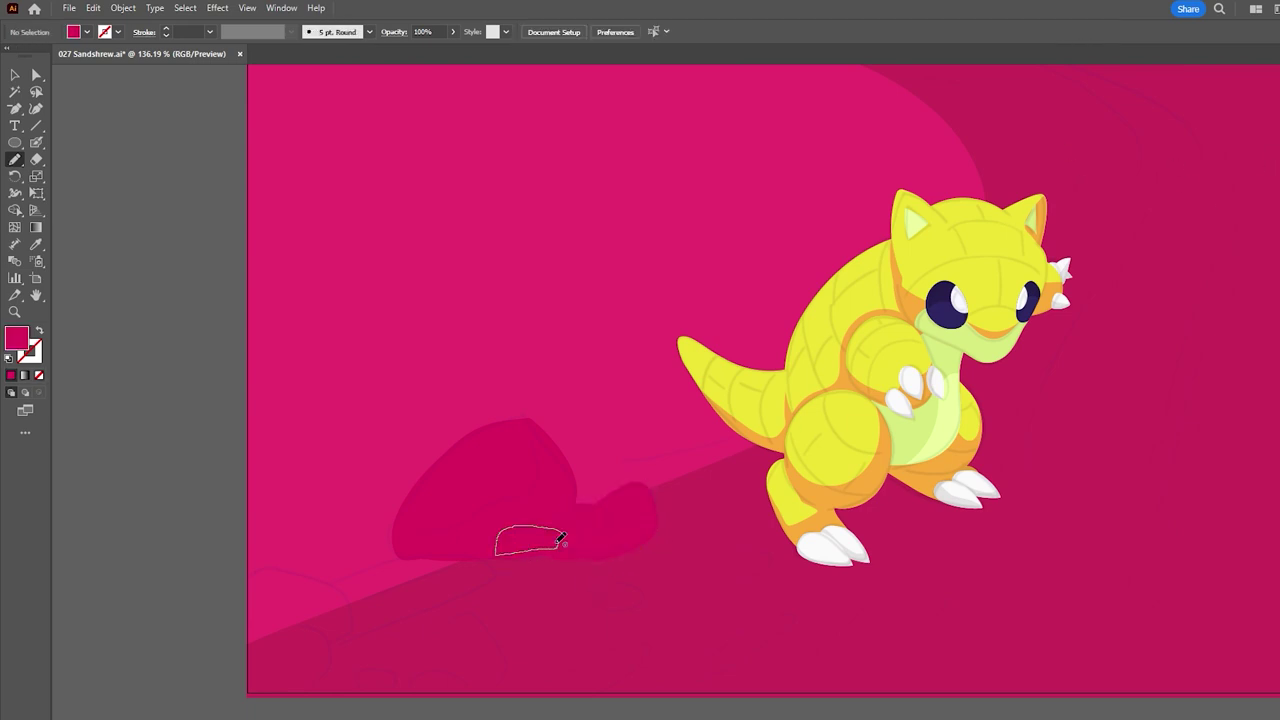
left_click_drag(229, 681, 235, 690)
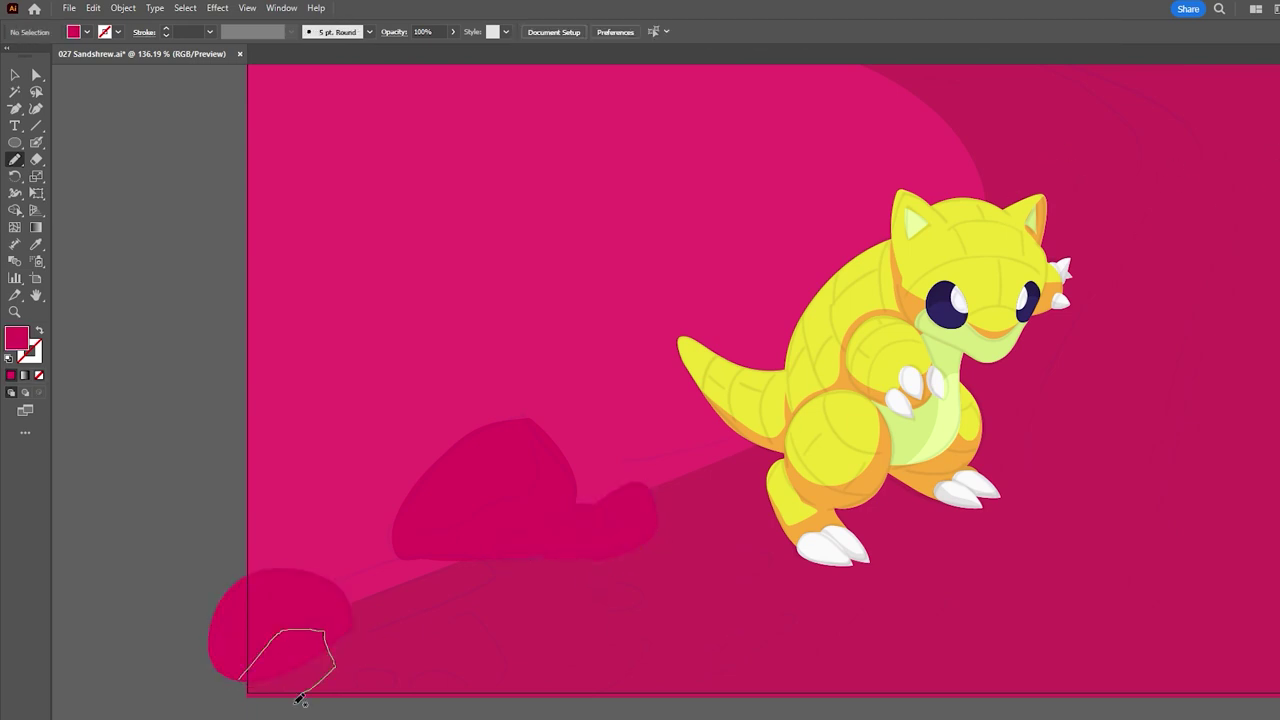
mouse_move(355, 675)
left_mouse_down()
mouse_move(395, 684)
mouse_move(471, 603)
mouse_move(405, 690)
left_mouse_up()
left_click_drag(340, 635, 337, 636)
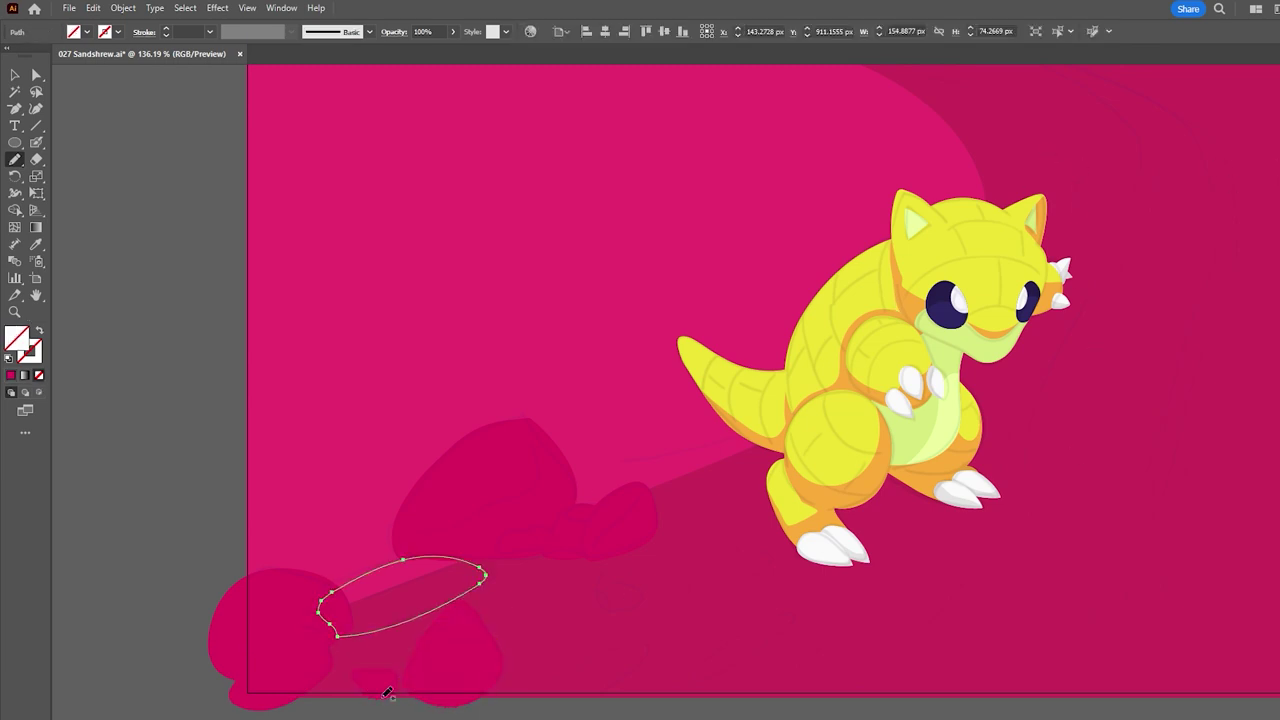
left_click_drag(597, 590, 625, 596)
Step: Select all the boulder shapes together as one cluster
key("z")
scroll(620, 585, "down", 3)
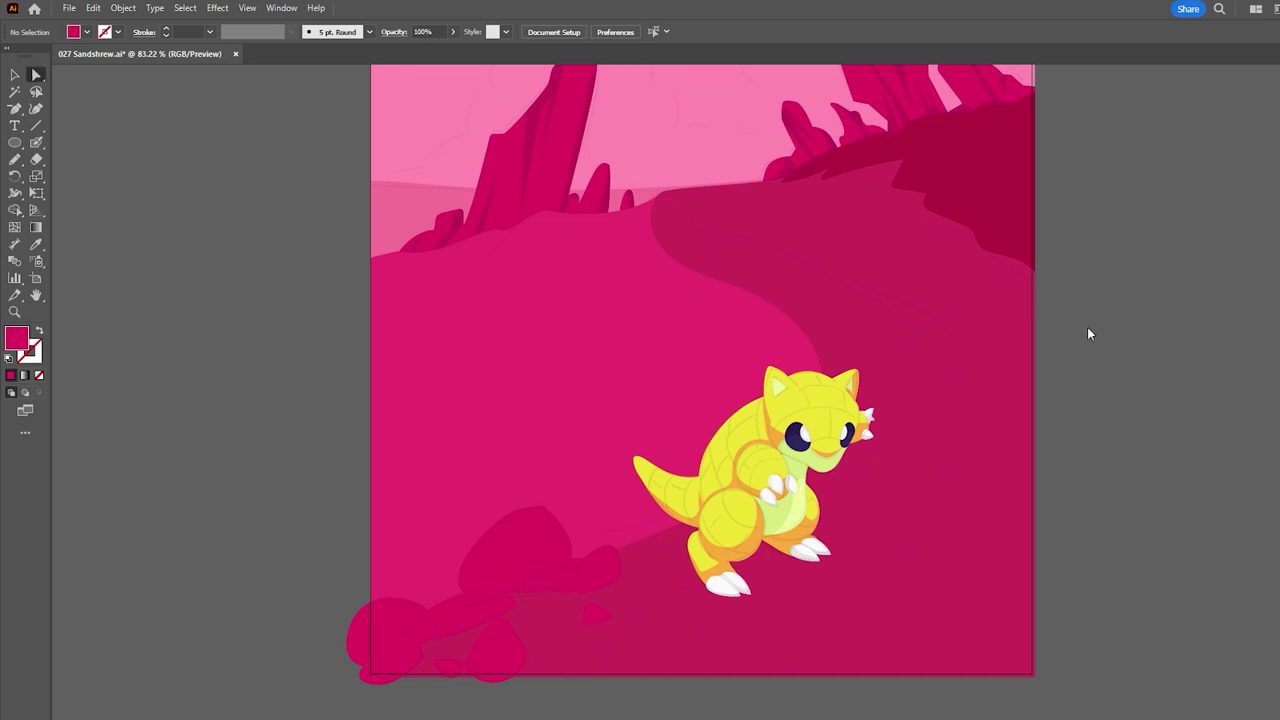
scroll(649, 371, "down", 5)
scroll(649, 371, "up", 5)
left_click(500, 640)
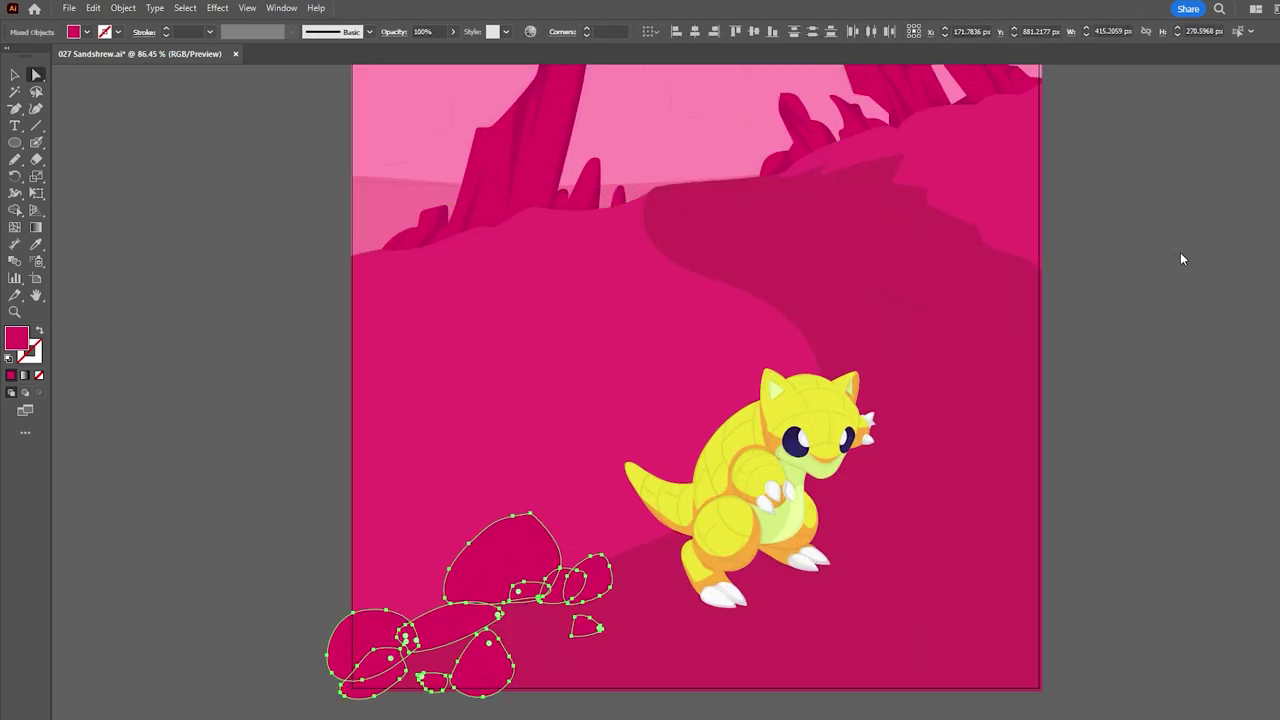
key("z")
scroll(540, 543, "down", 5)
scroll(711, 563, "up", 5)
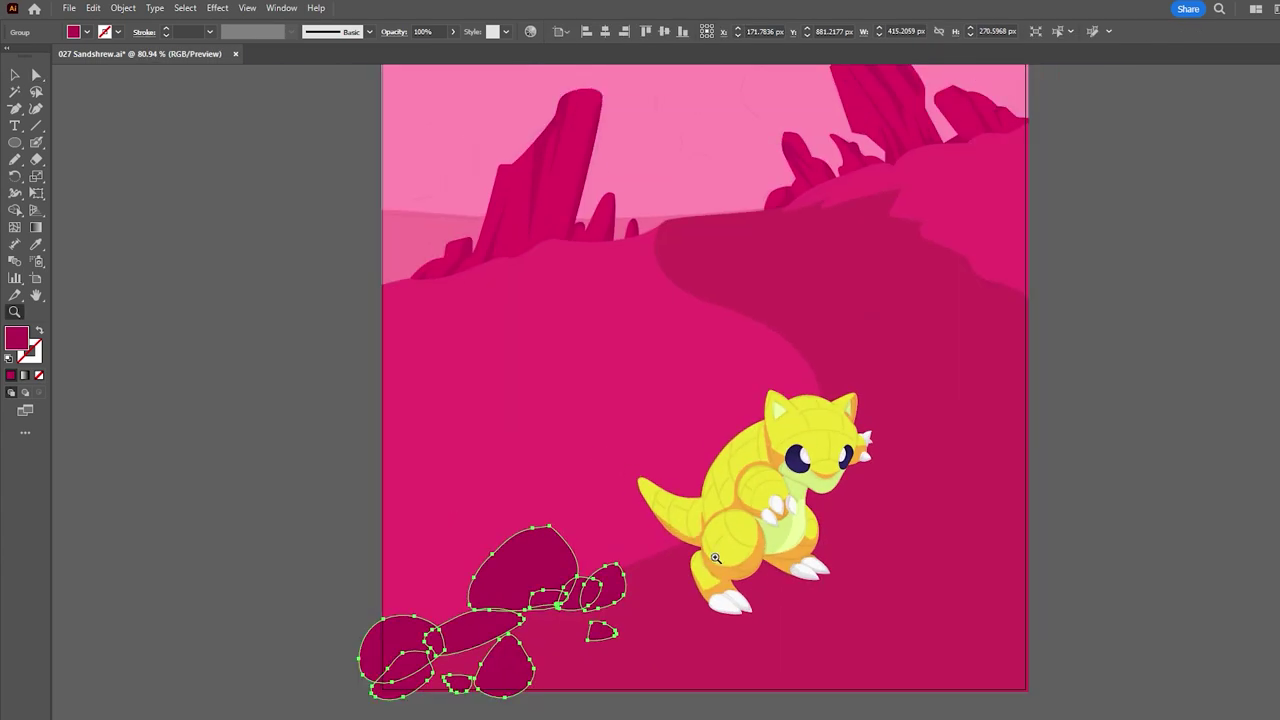
scroll(753, 461, "down", 2)
Step: Draw a perfect circle for the sun near the top of the sky
key("ctrl+shift+a")
key("l")
left_click_drag(640, 181, 662, 221)
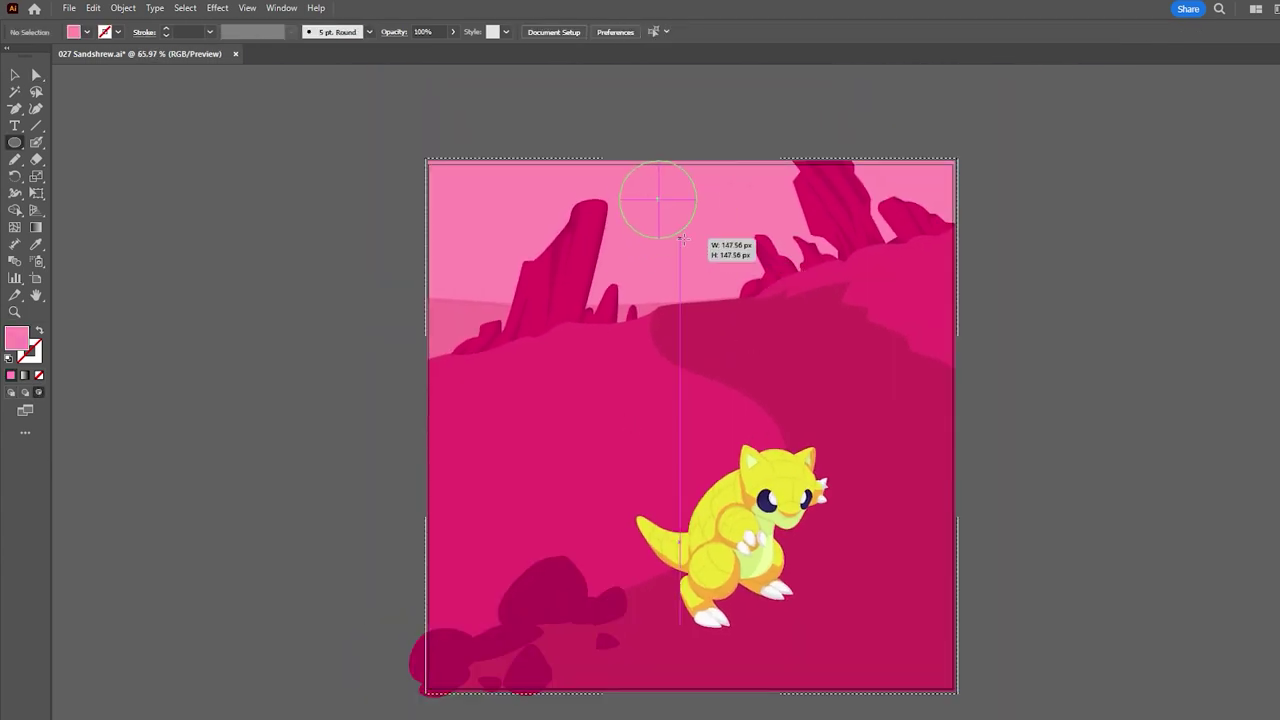
Step: Paint two light ring arcs around the sun with the Paintbrush
key("b")
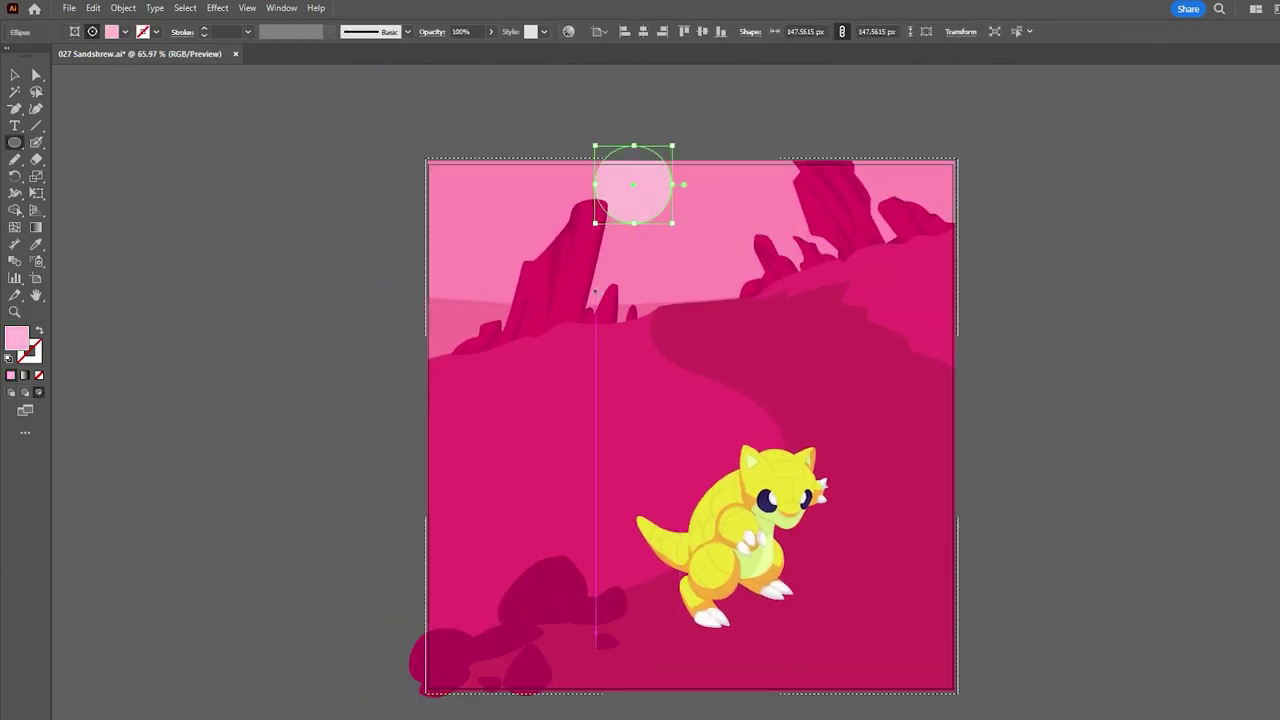
left_click_drag(575, 183, 698, 148)
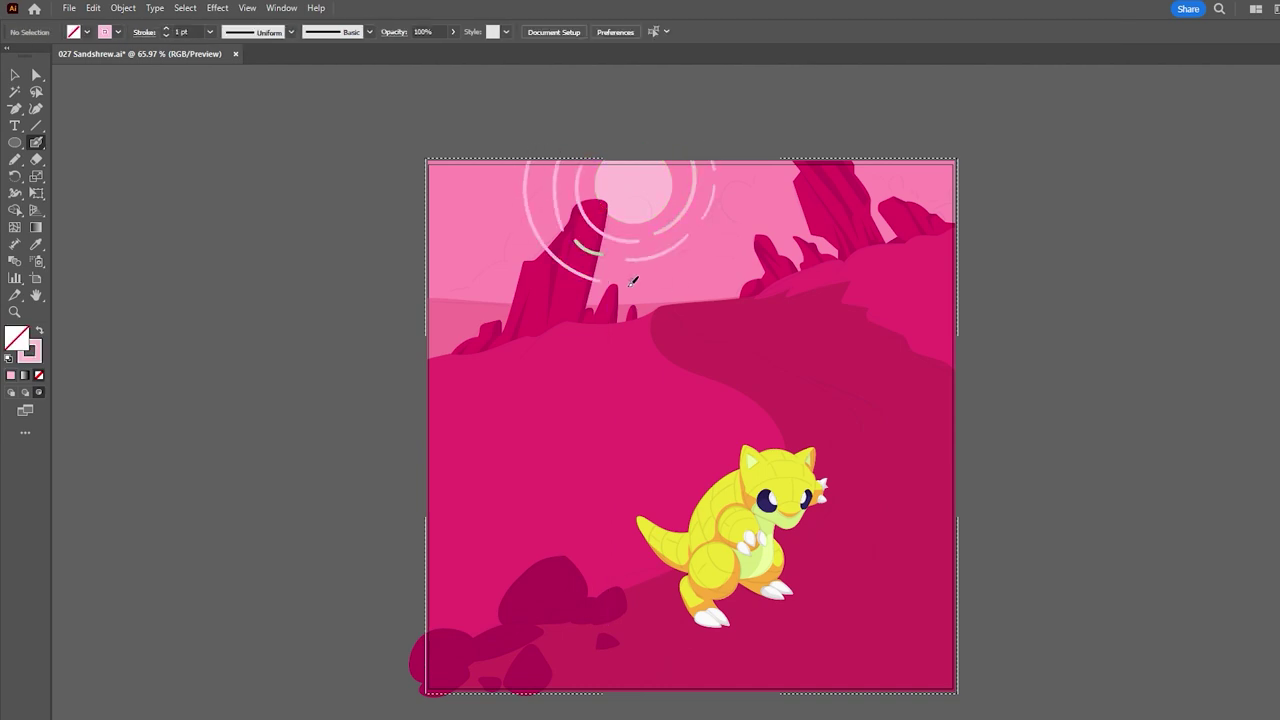
left_click_drag(470, 168, 550, 305)
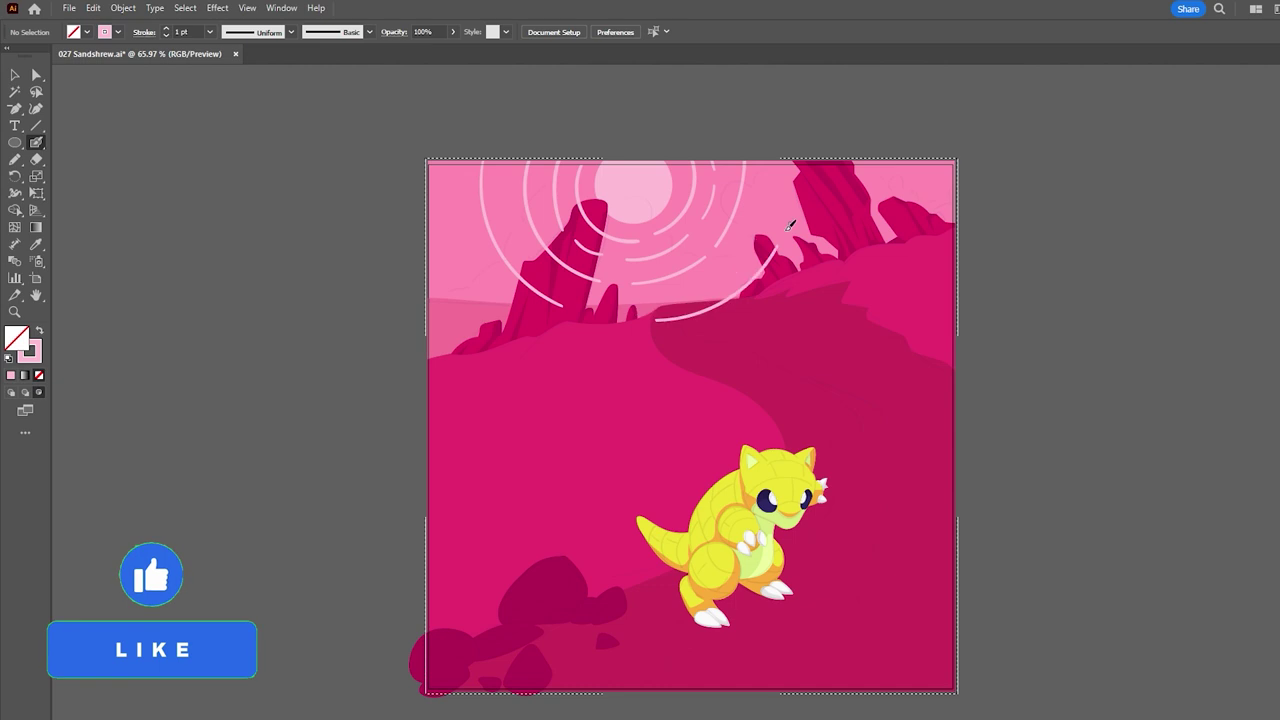
Step: Select the sun and its rings together and shift them toward the top-left
left_click(796, 190, "ctrl")
key("z")
left_click(748, 378)
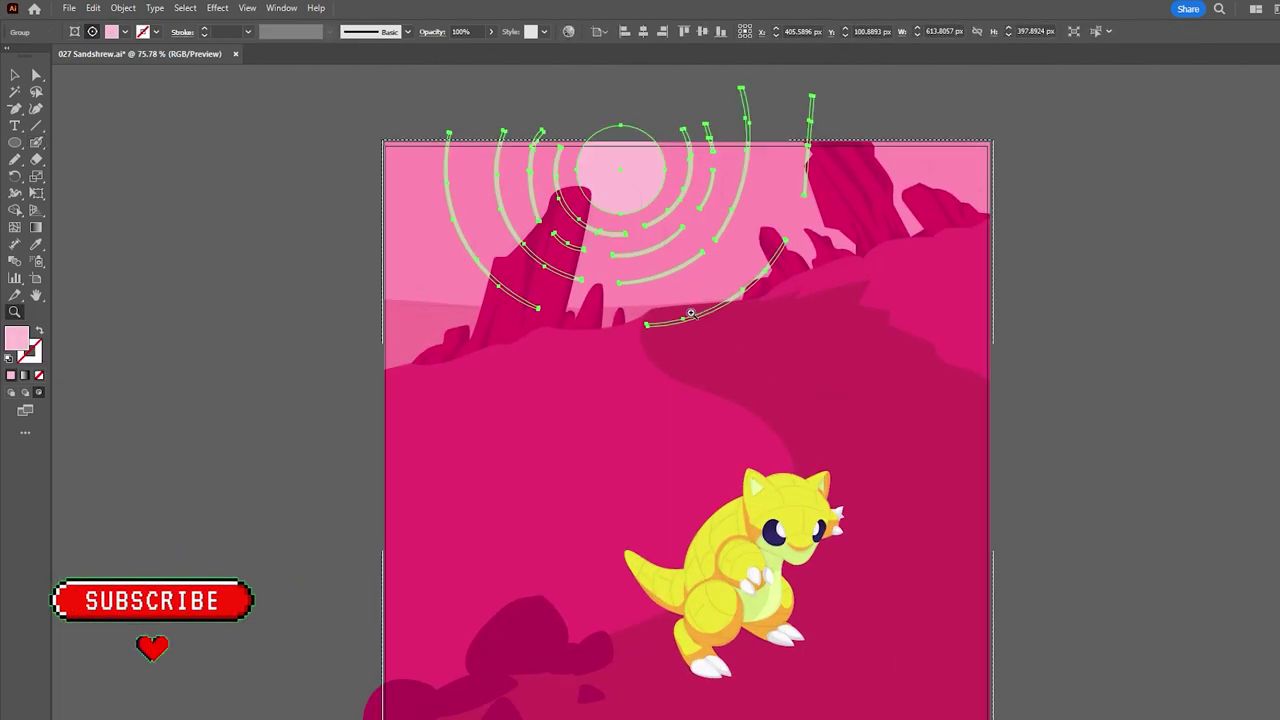
key("ctrl+minus")
key("v")
left_click(474, 229)
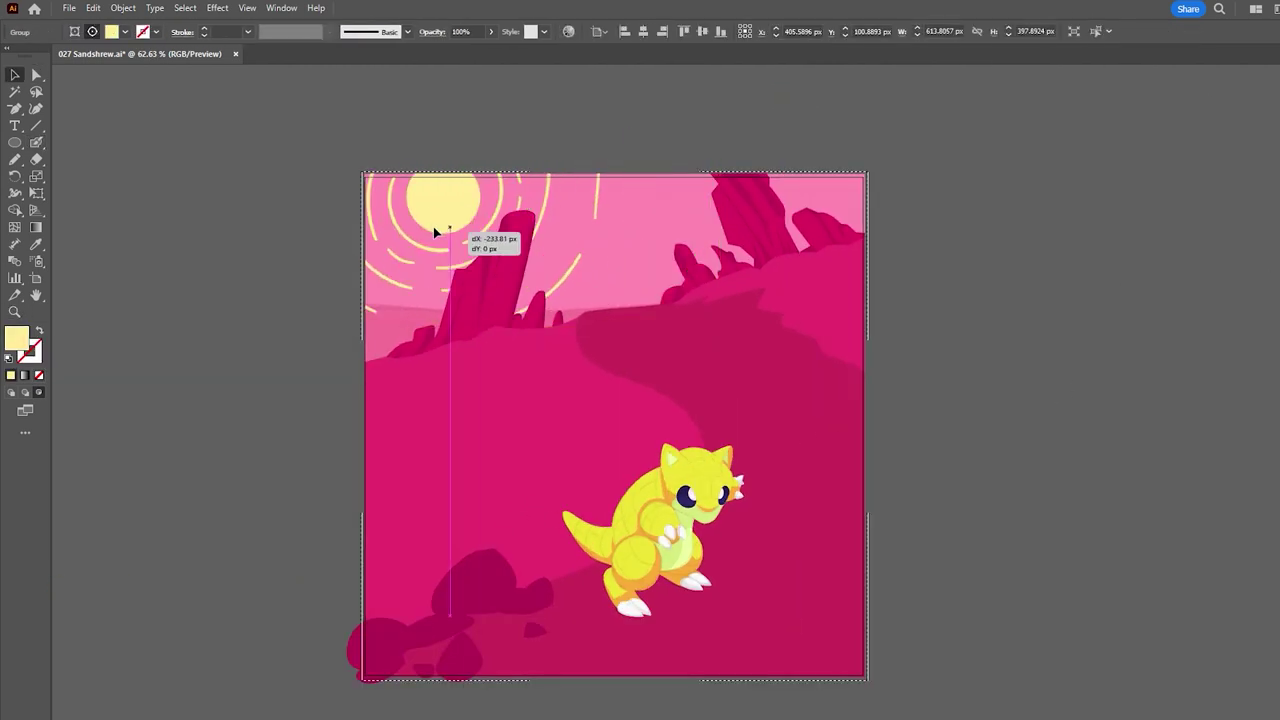
key("z")
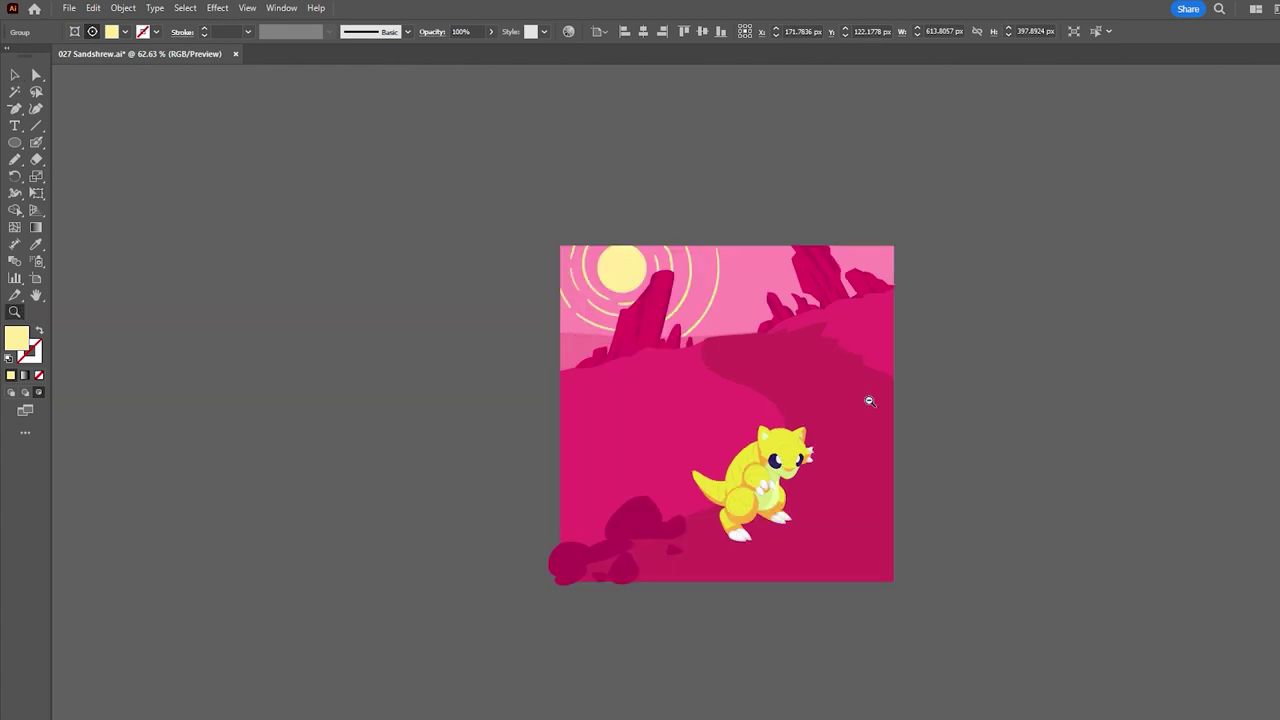
left_click_drag(869, 397, 923, 397)
Step: Paint a highlight on the big boulder's top and recolour it with a sampled colour
key("a")
key("ctrl+shift+a")
key("shift+b")
scroll(536, 593, "up", 5)
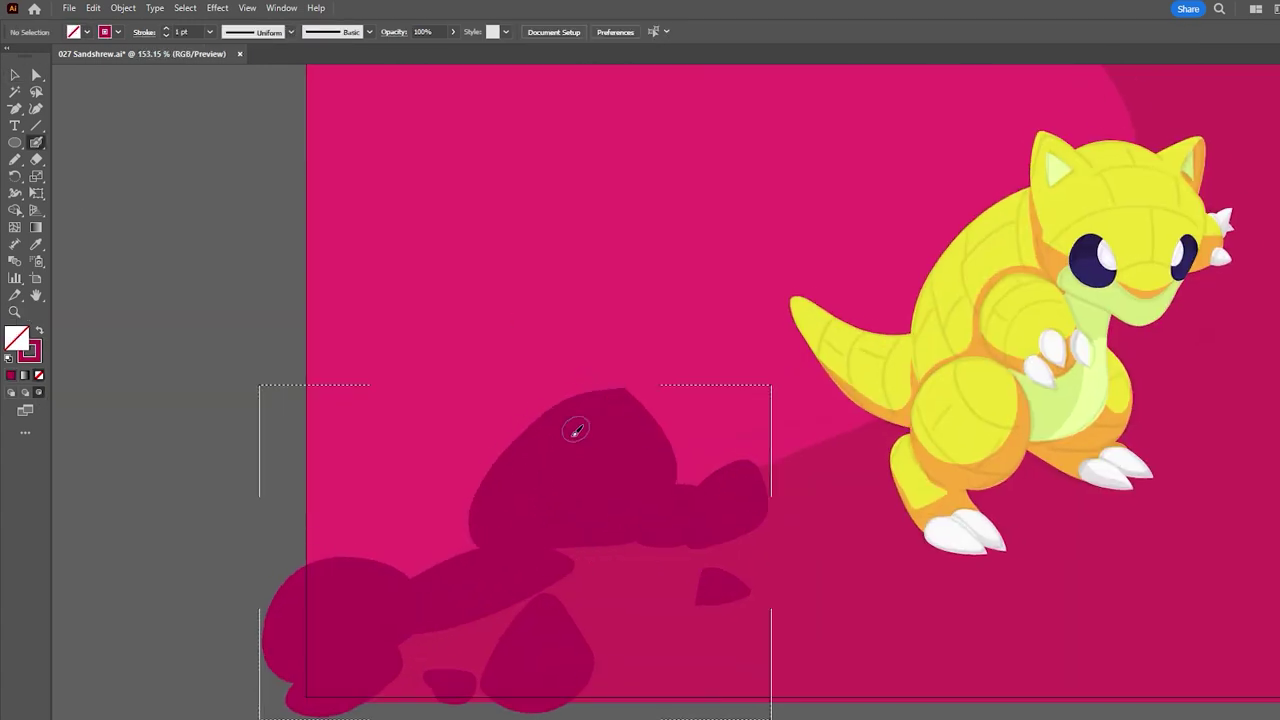
left_click_drag(590, 400, 608, 457)
key("a")
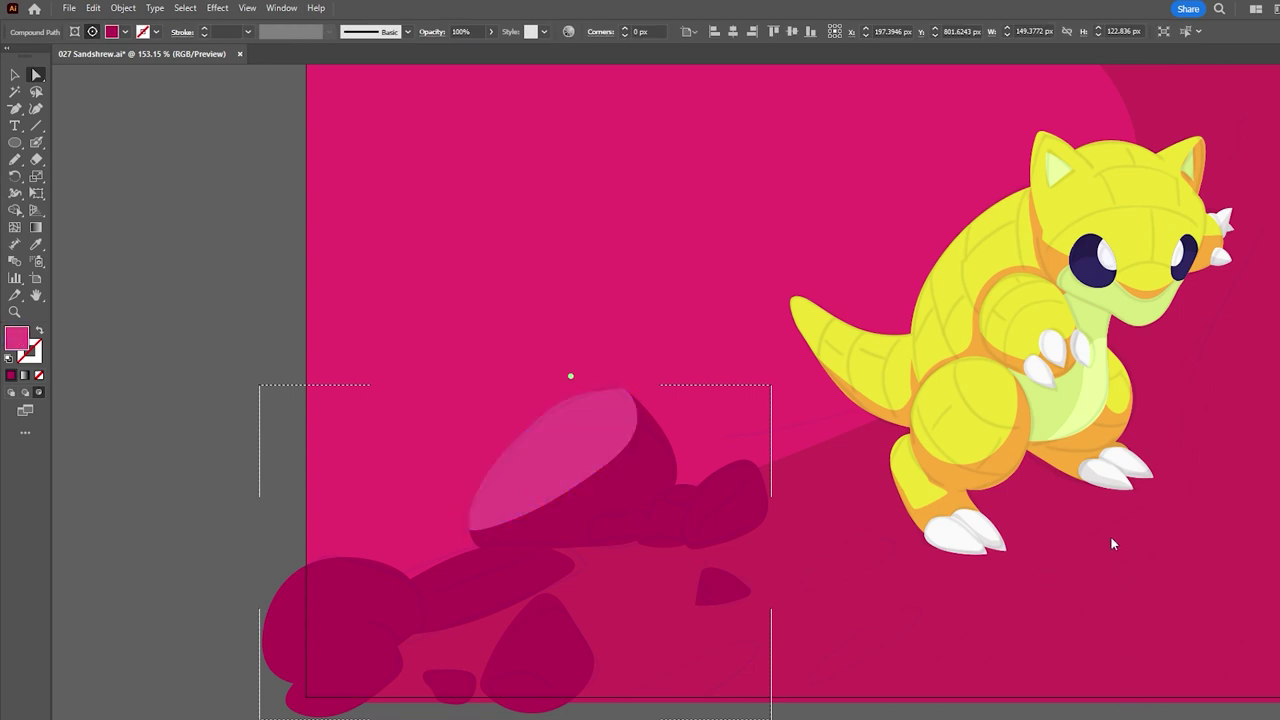
key("ctrl+0")
key("i")
left_click(733, 214)
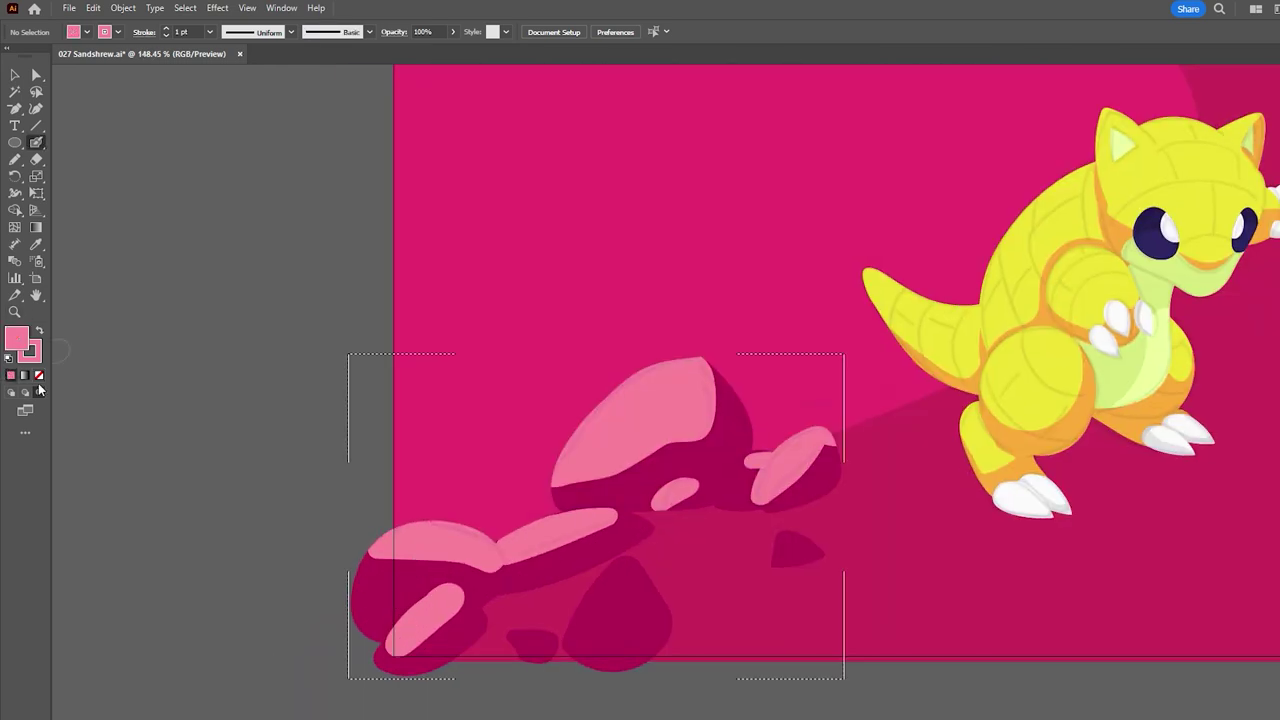
Step: Attempt a pink highlight on the lower-left boulder, reverting the oversized strokes
left_click_drag(380, 640, 465, 596)
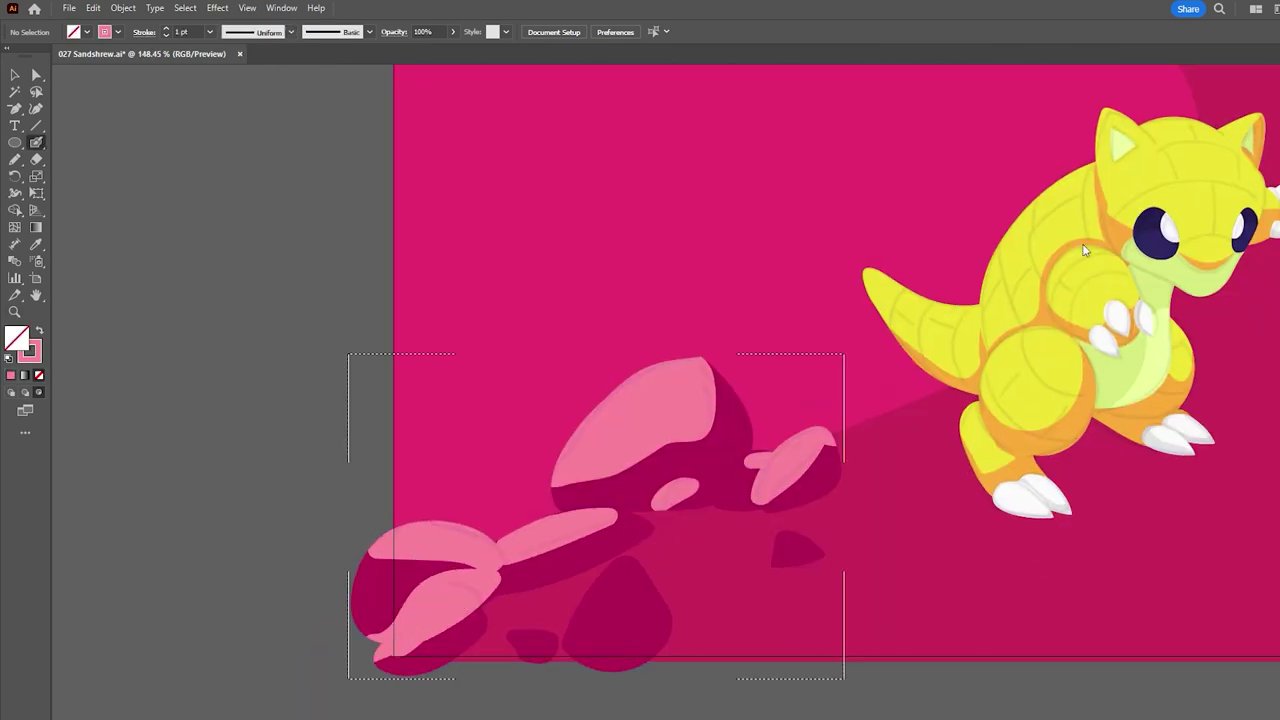
key("ctrl+z")
left_click_drag(497, 573, 648, 524)
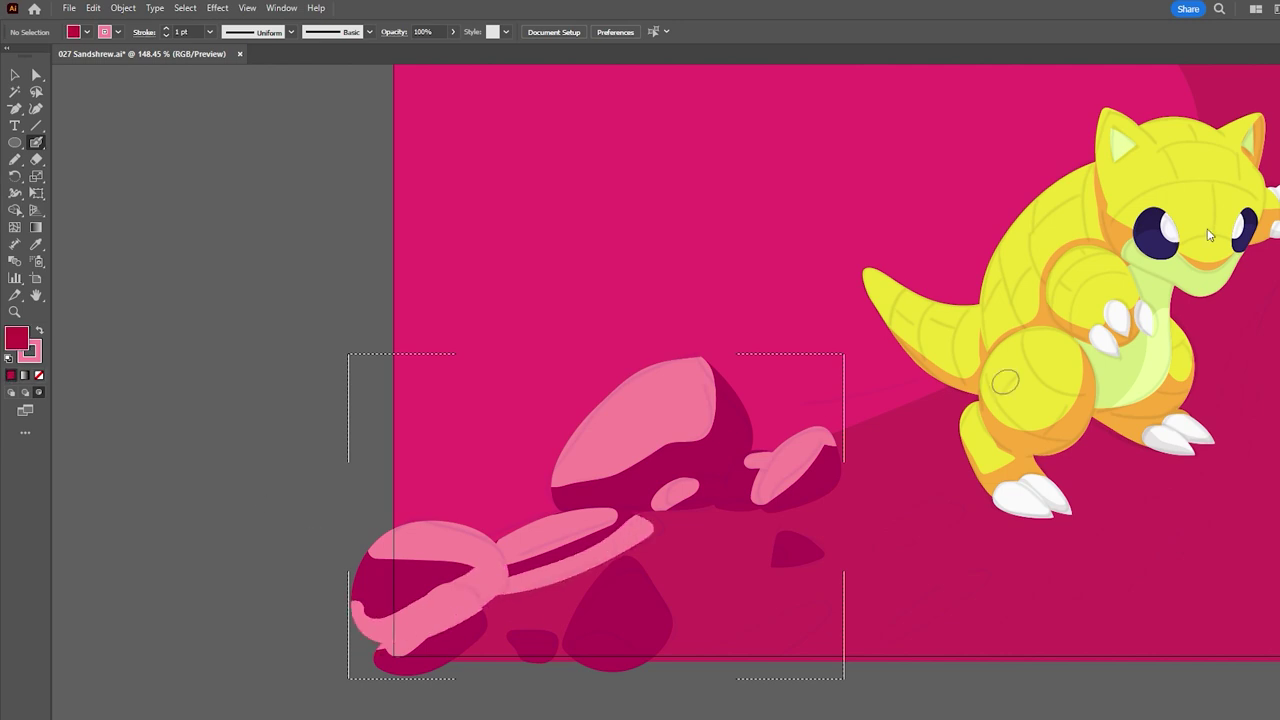
key("ctrl+z")
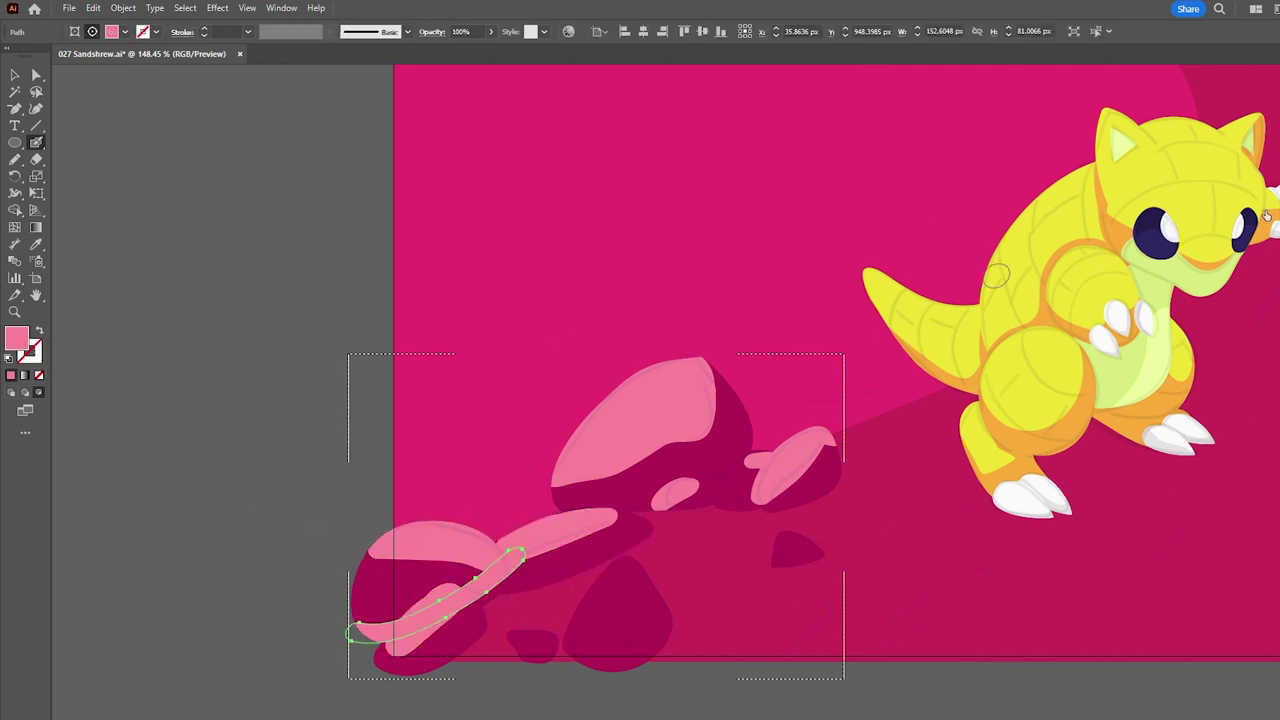
key("ctrl+z")
Step: Paint a dark magenta shadow along the boulder undersides and adjust its points
left_click_drag(363, 514, 657, 538)
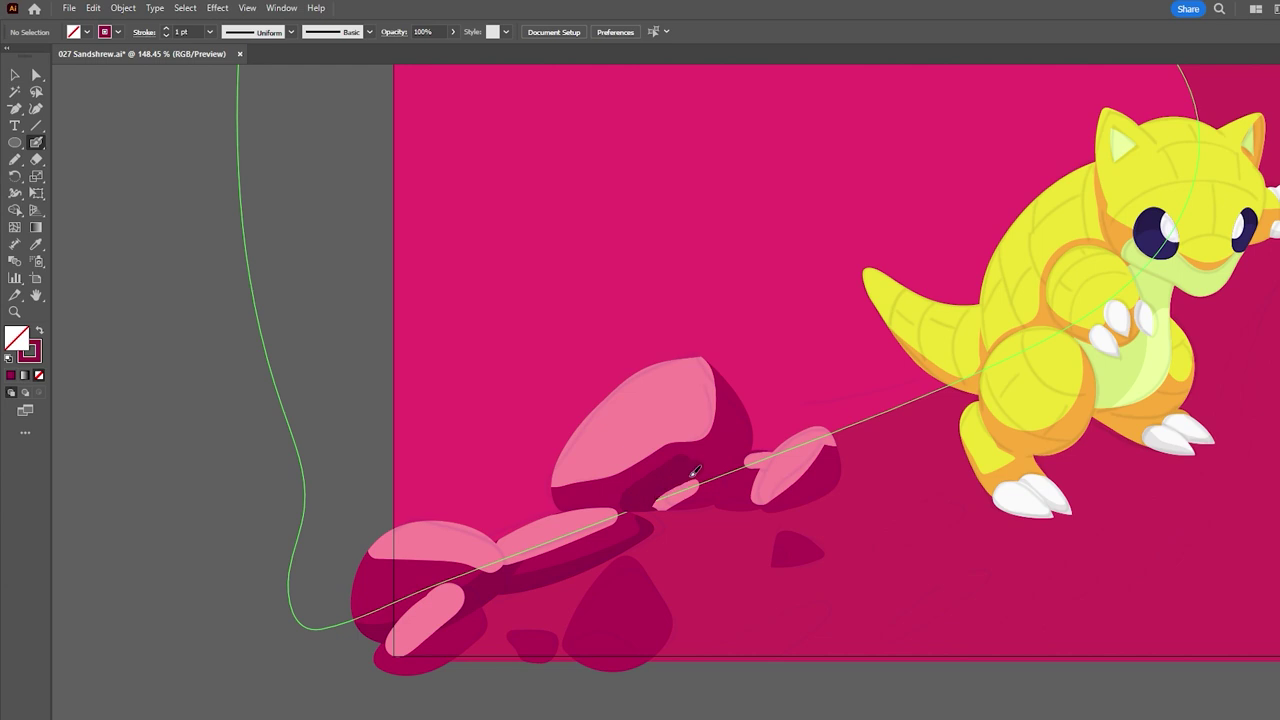
left_click_drag(704, 521, 1145, 152)
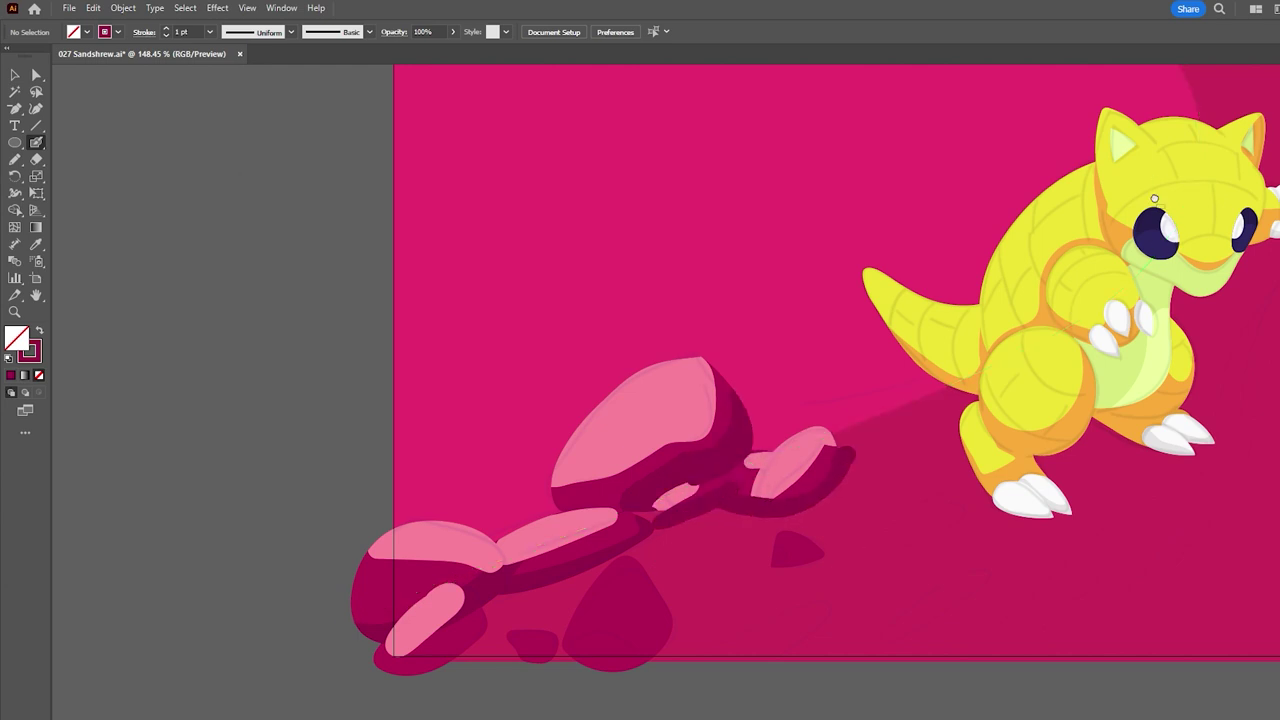
key("z")
left_click(663, 508)
key("a")
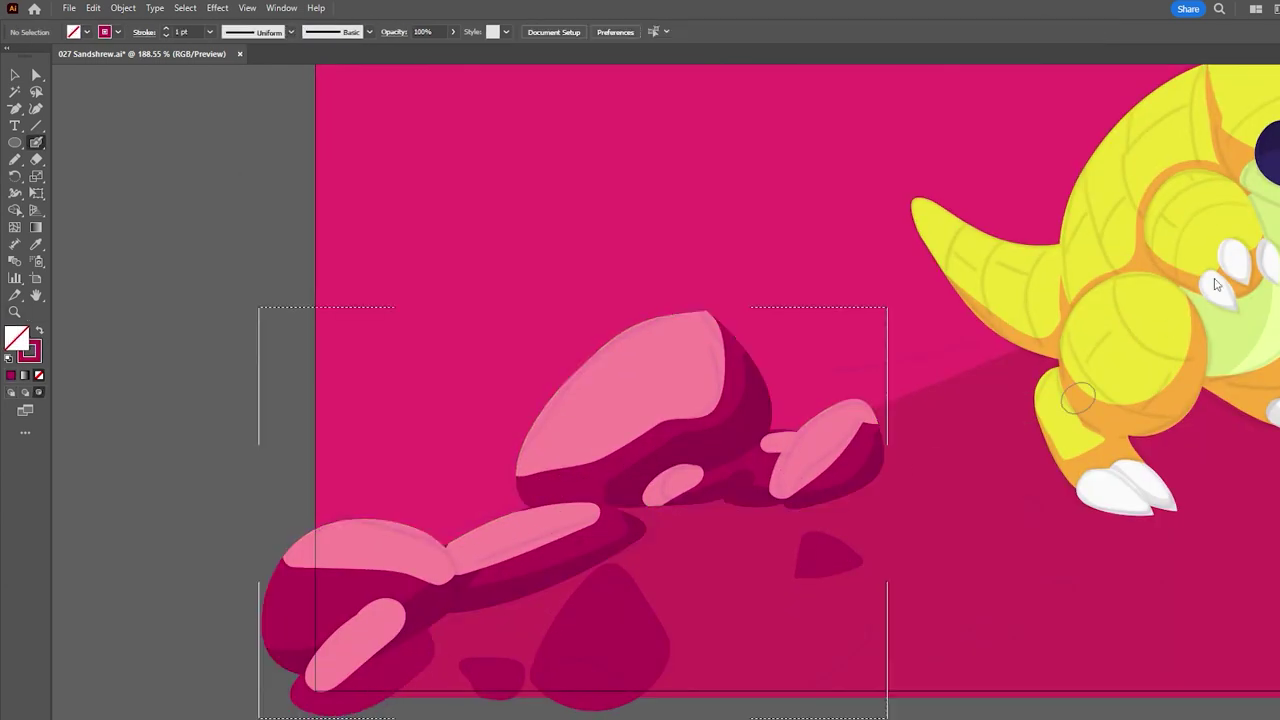
left_click(460, 593)
scroll(460, 593, "up", 2)
key("z")
scroll(457, 594, "down", 3)
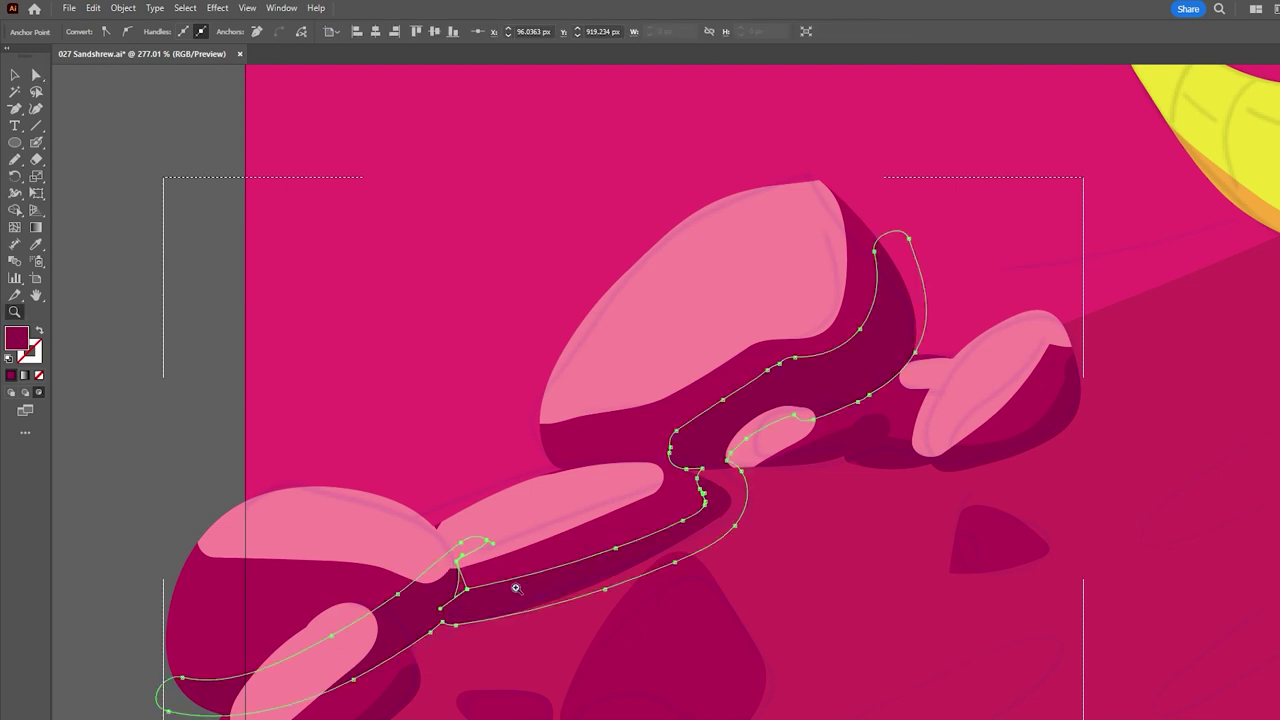
scroll(457, 594, "down", 3)
key("ctrl+shift+a")
Step: Reposition one of the hilltop streaks by dragging its anchors
key("b")
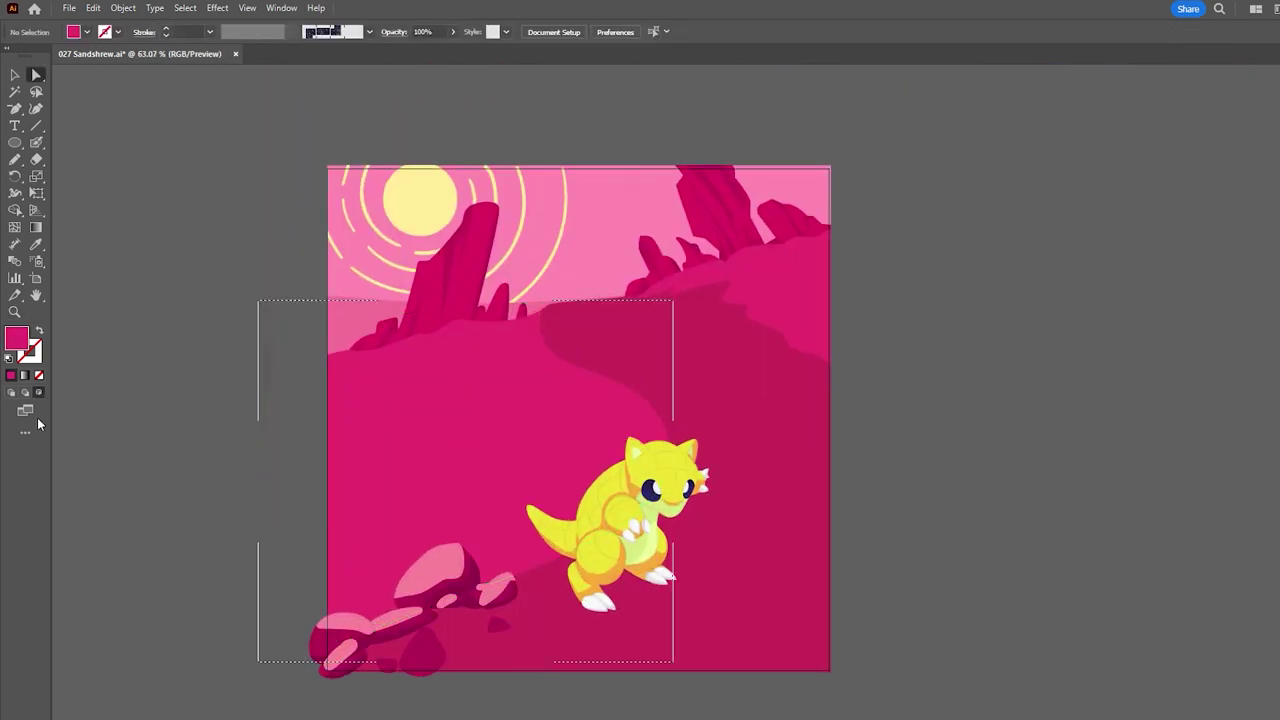
left_click_drag(338, 358, 360, 354)
key("shift+x")
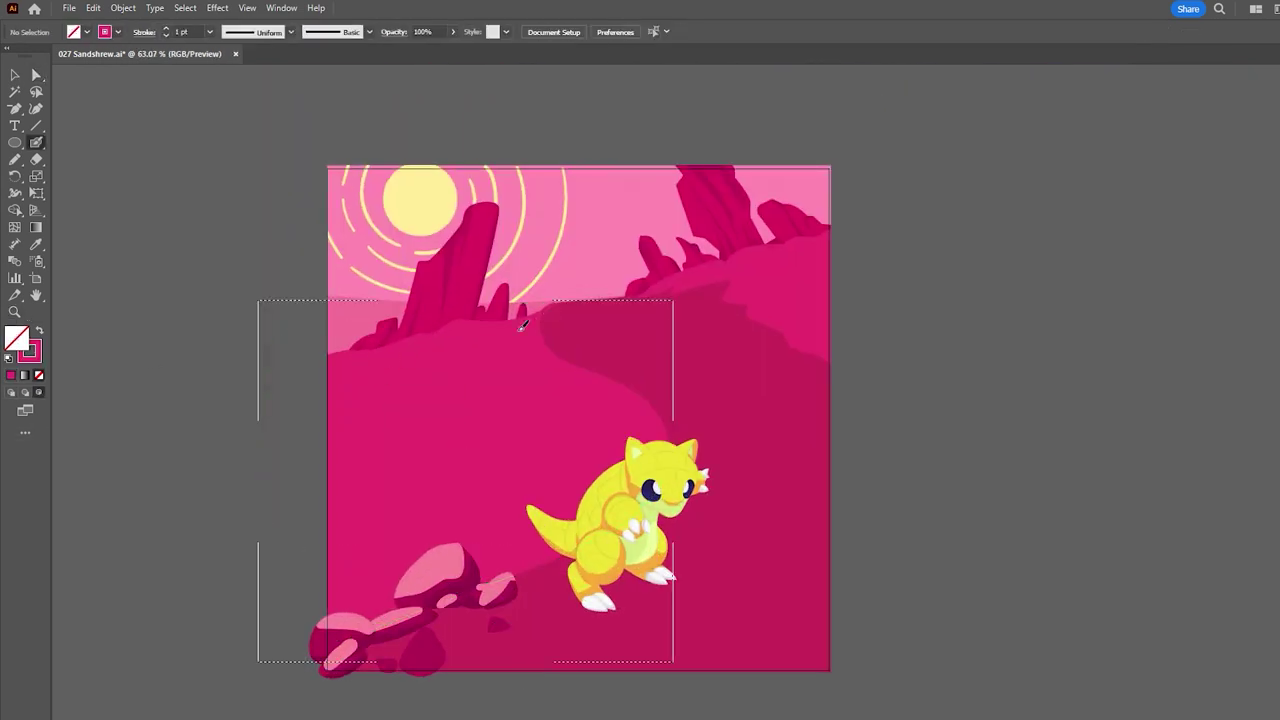
key("ctrl+z")
key("a")
scroll(461, 410, "up", 3)
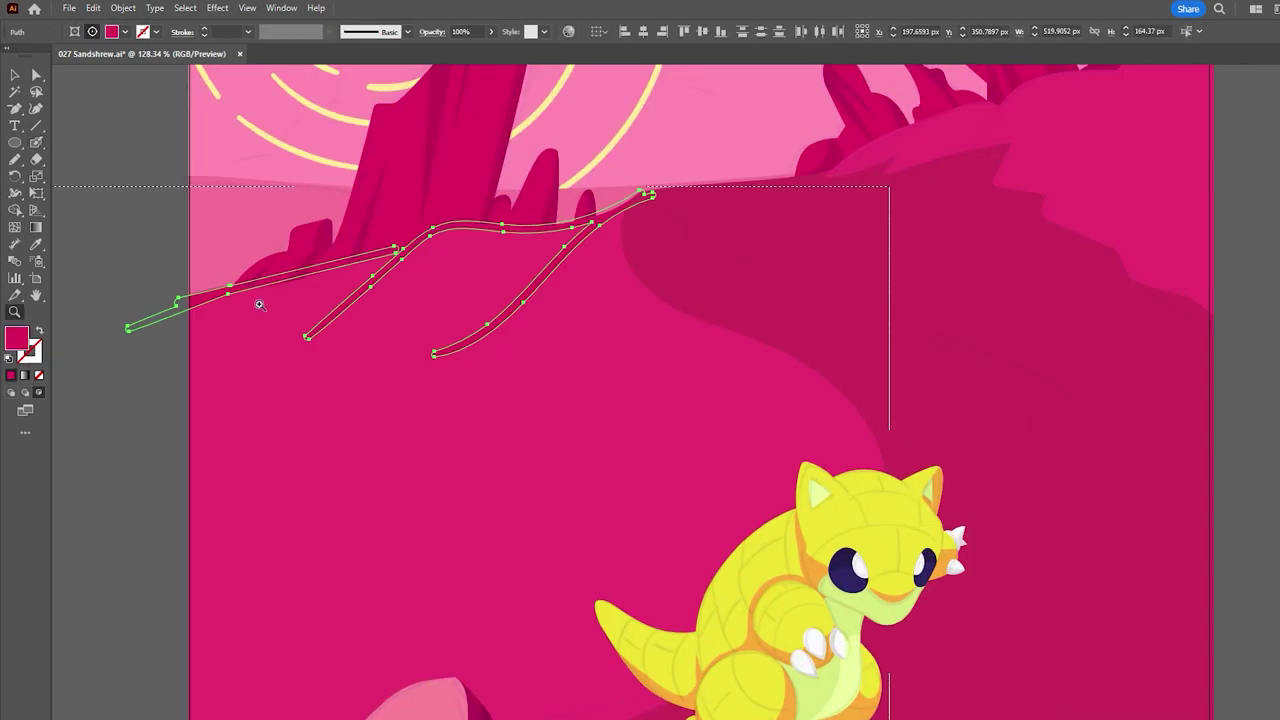
left_click_drag(320, 328, 248, 386)
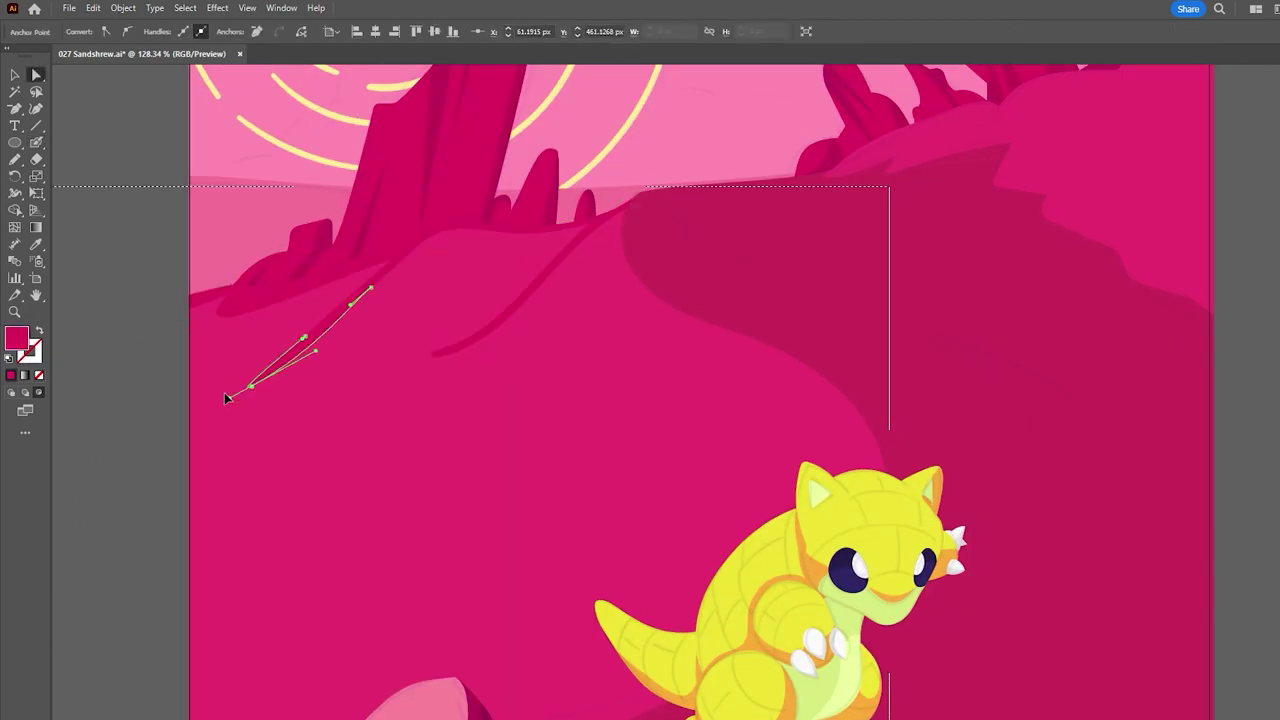
scroll(425, 365, "down", 5)
scroll(403, 336, "up", 2)
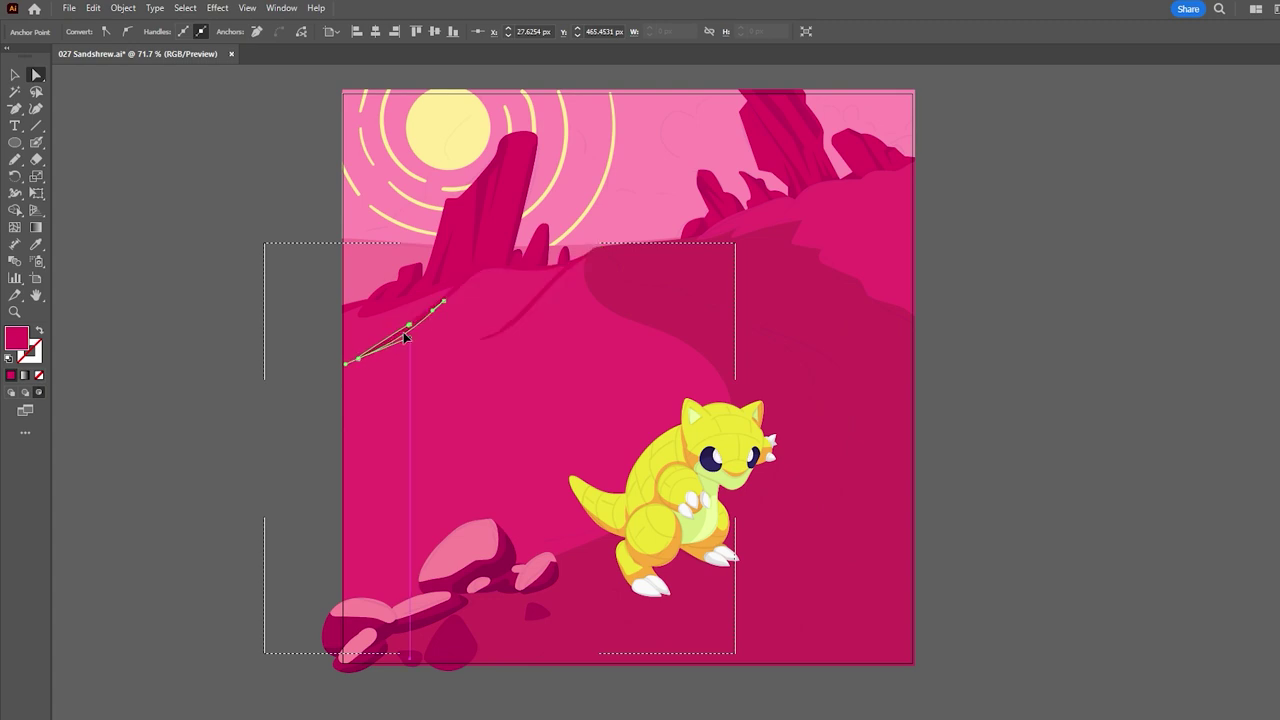
scroll(380, 370, "down", 3)
scroll(429, 380, "up", 2)
scroll(429, 380, "up", 1)
Step: Try redrawing the dark ridge's edge with the Pencil, then revert it
key("b")
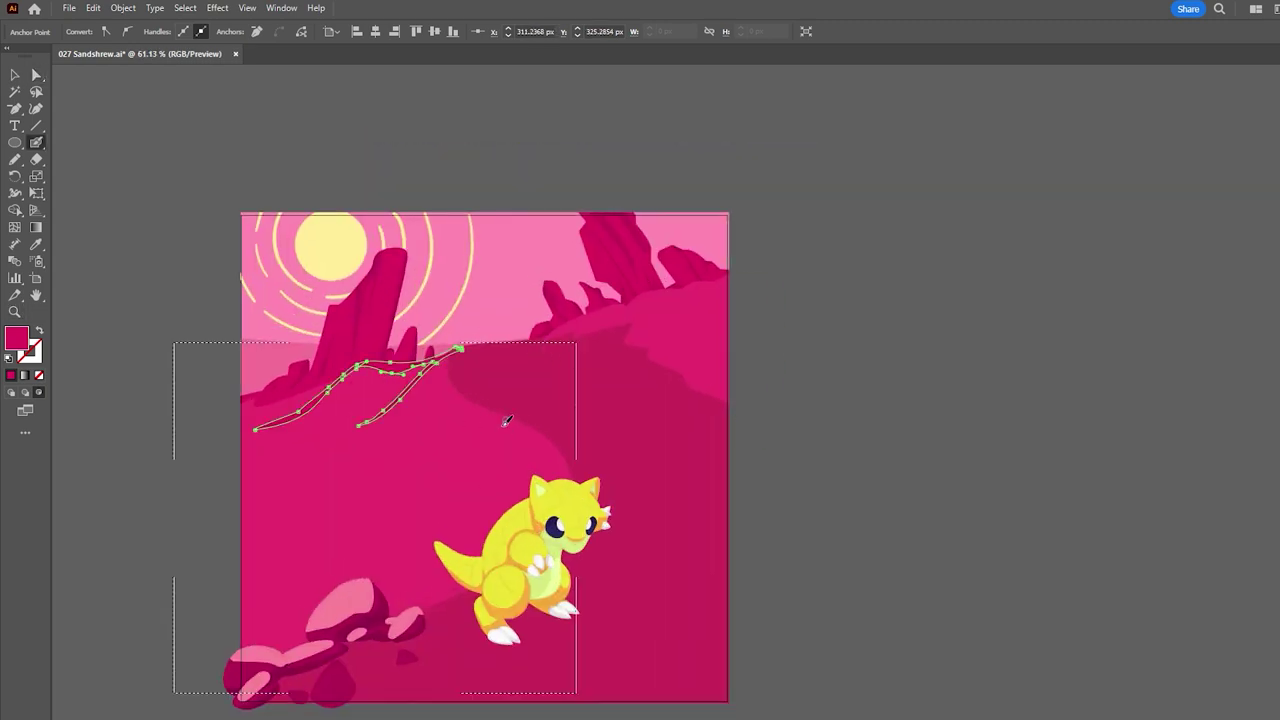
key("n")
left_click_drag(551, 481, 600, 470)
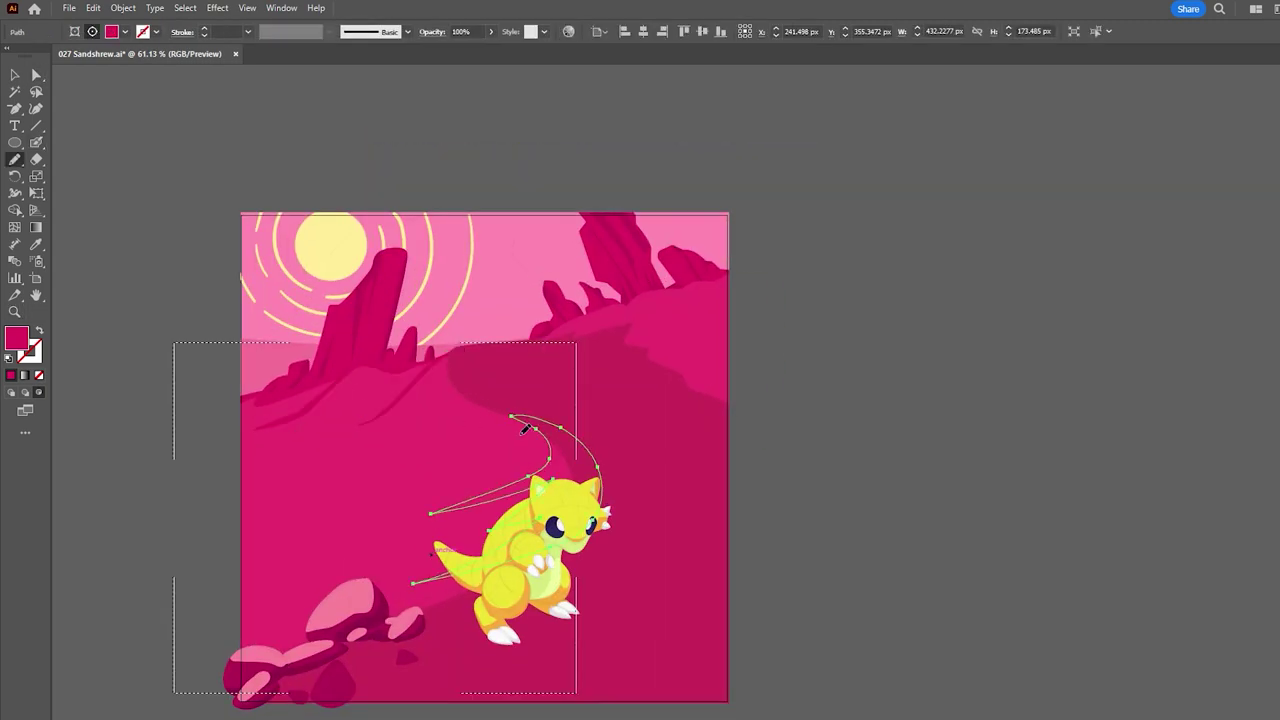
scroll(640, 480, "up", 2)
key("ctrl+z")
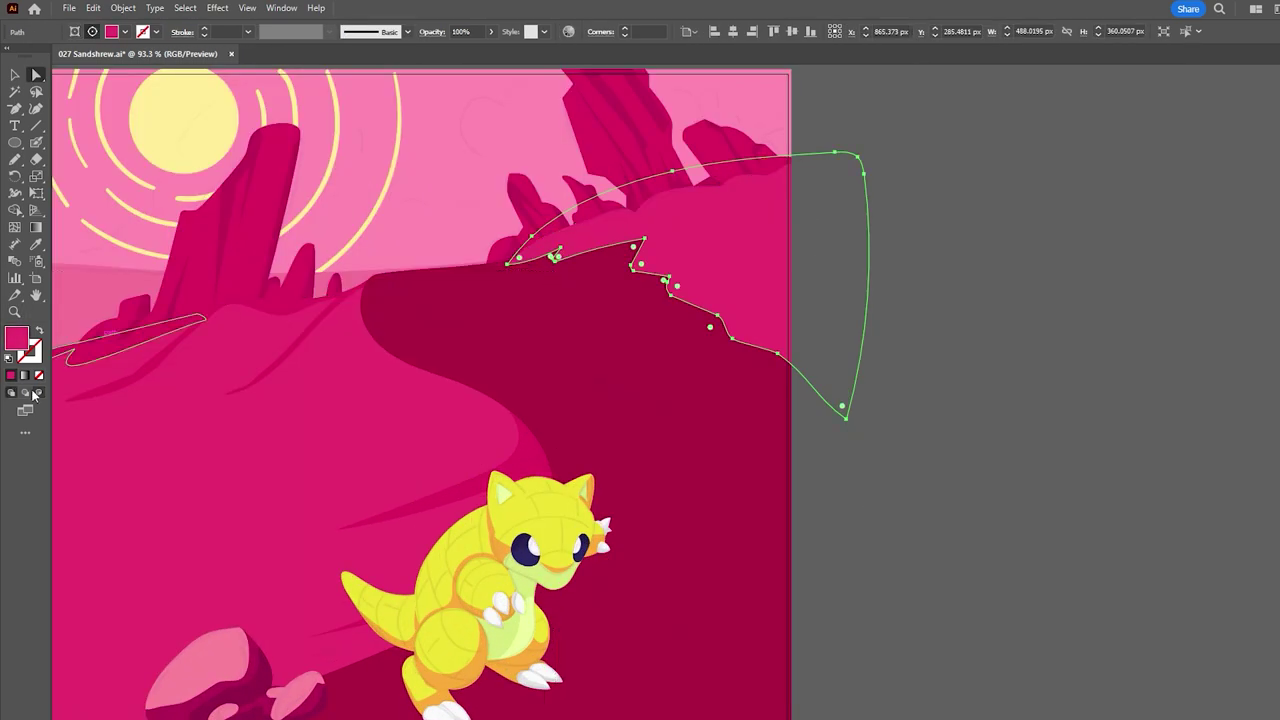
key("ctrl+shift+a")
key("b")
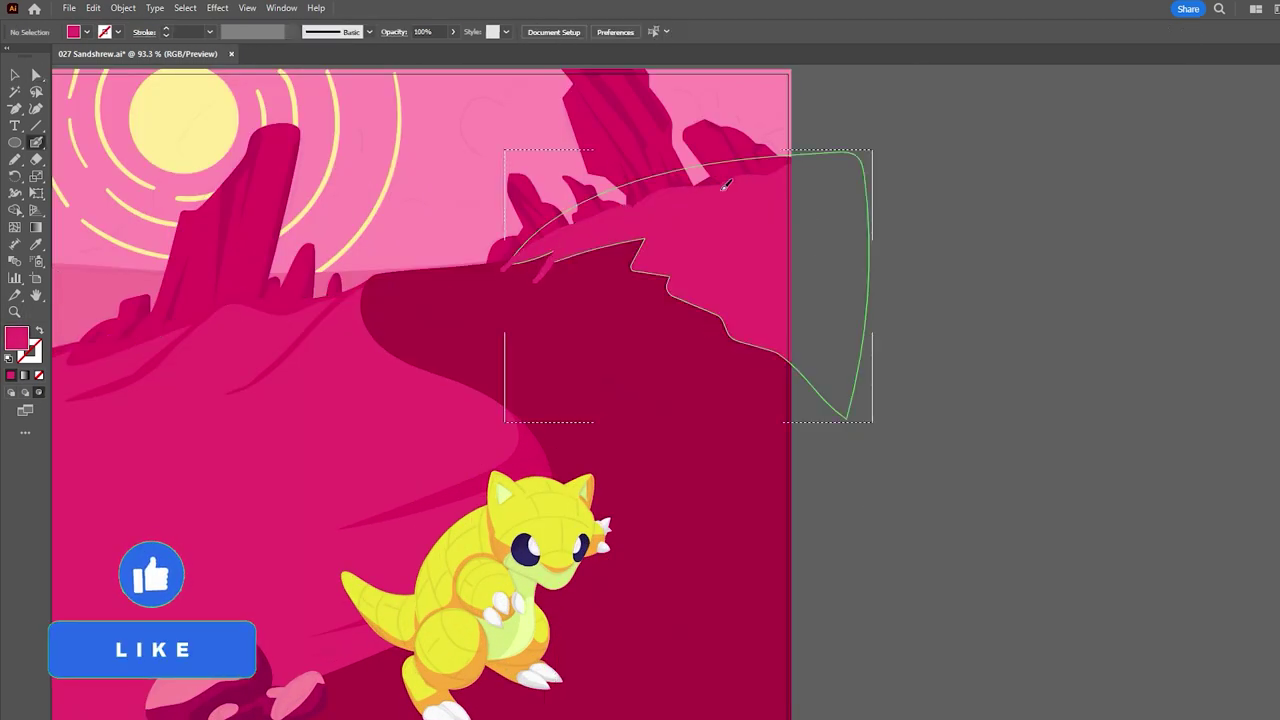
key("ctrl+z")
scroll(477, 289, "up", 5)
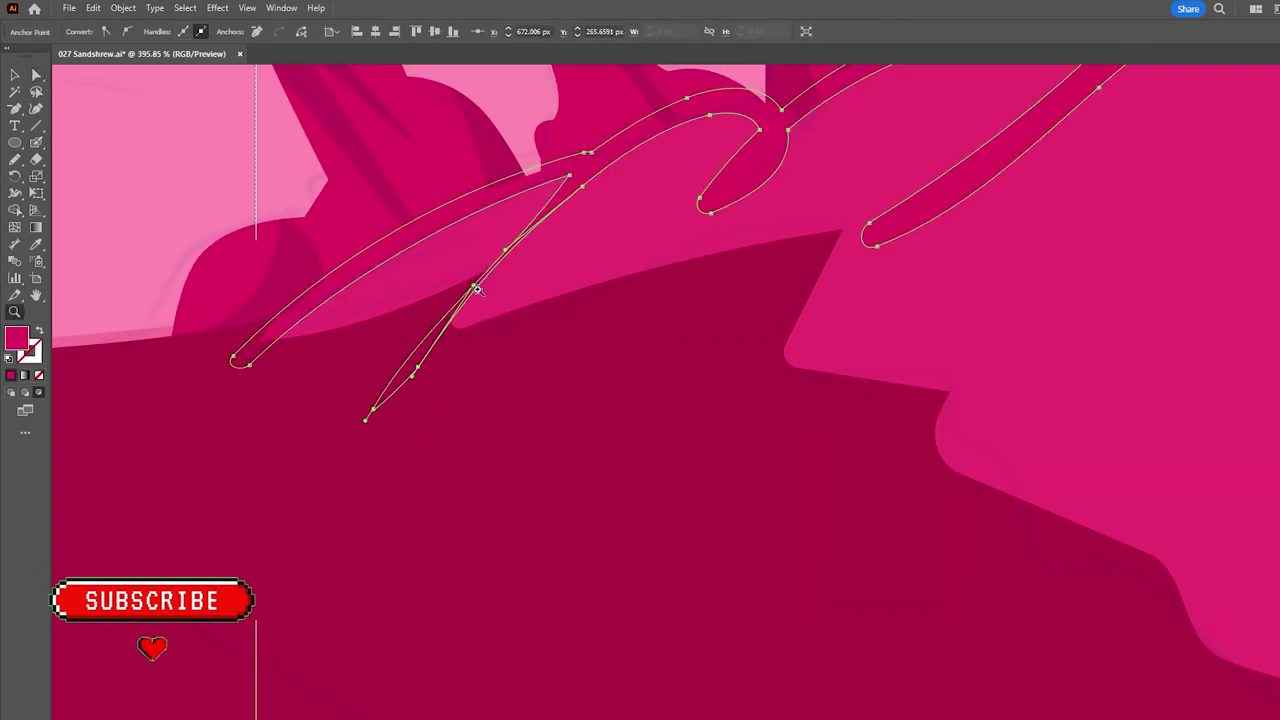
scroll(700, 209, "down", 2)
Step: Stretch the end of a ridge streak further rightward
key("a")
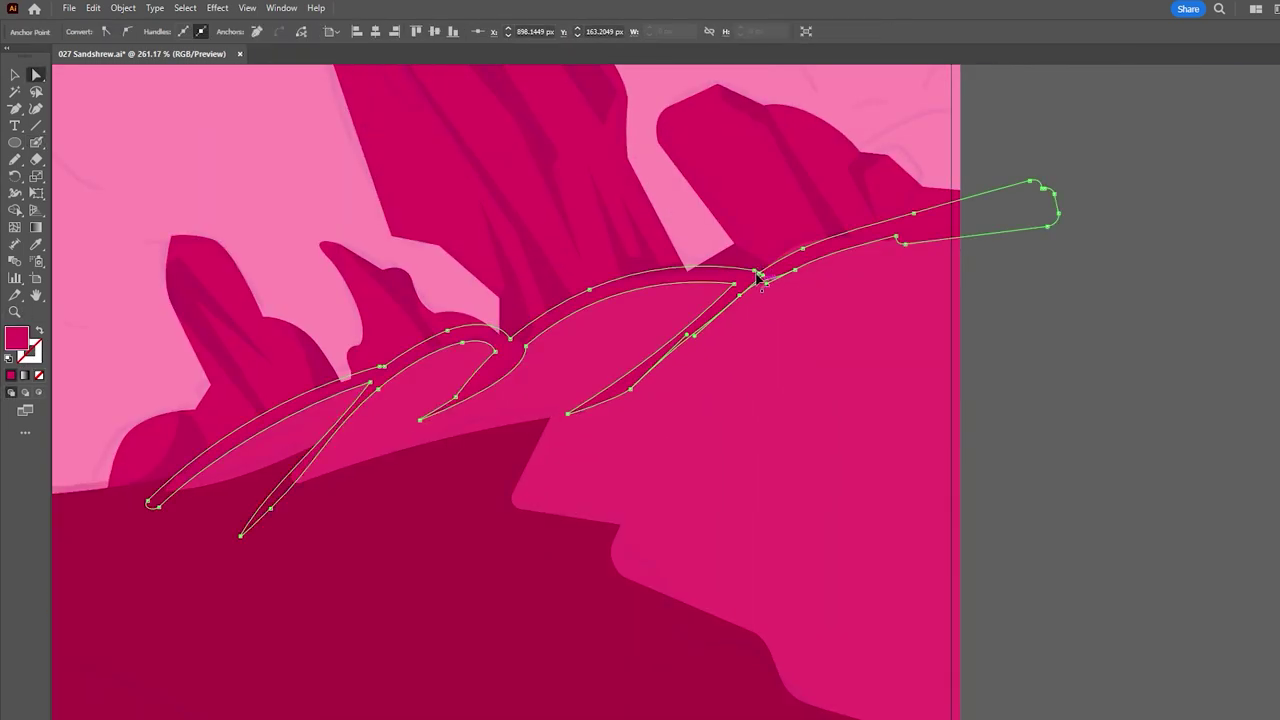
left_click_drag(905, 216, 1086, 714)
key("z")
scroll(170, 430, "down", 5)
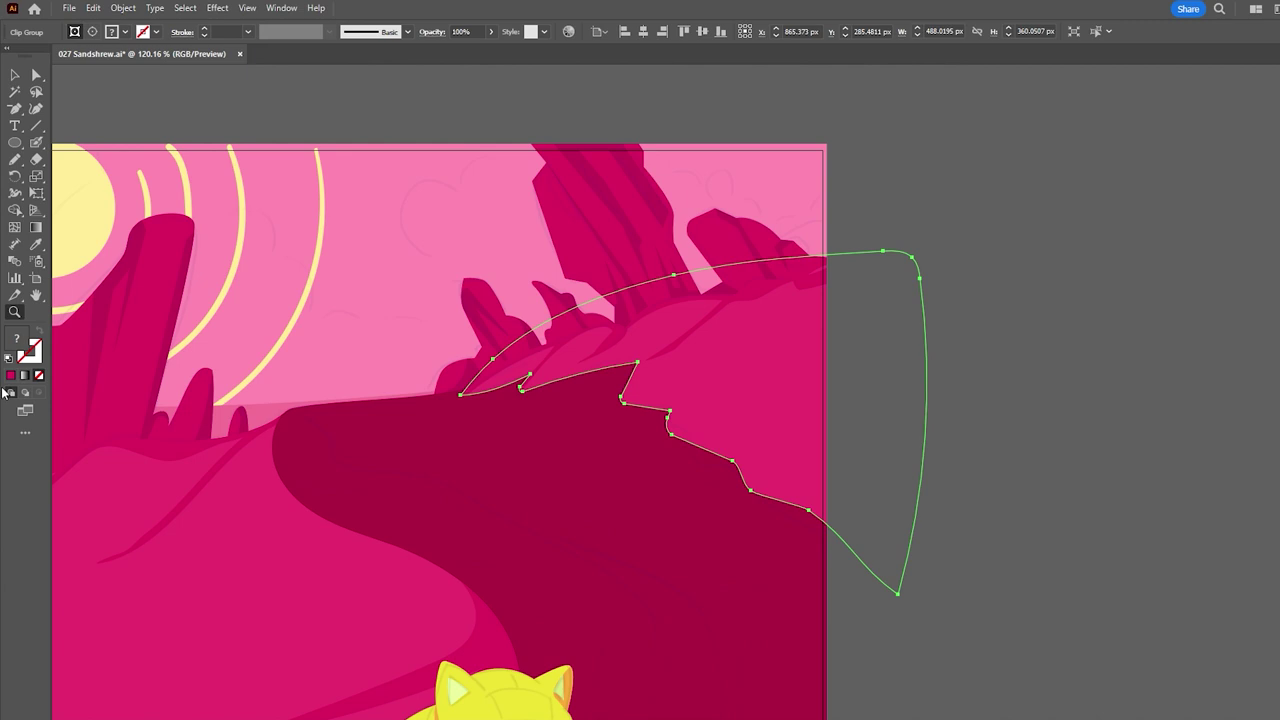
Step: Paint a streak on the upper-right hill using Draw Inside on the ridge shape
key("shift+d")
key("b")
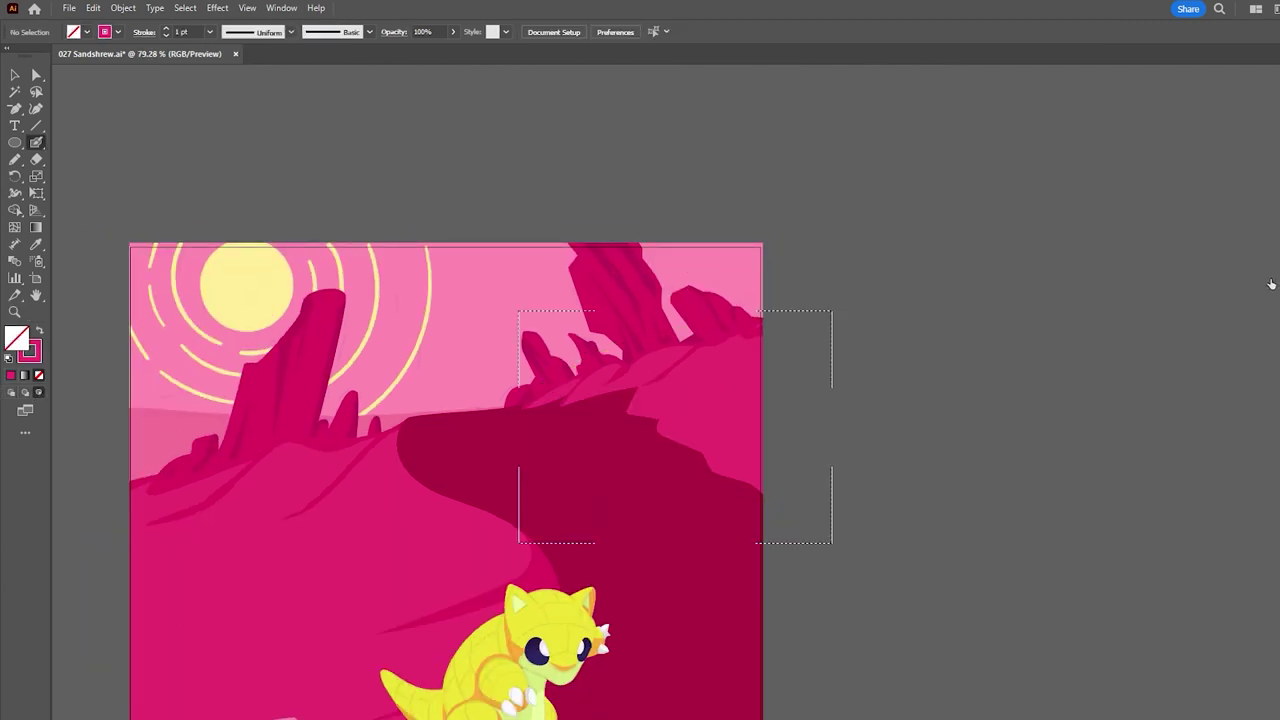
scroll(703, 384, "up", 5)
left_click_drag(500, 557, 848, 315)
key("a")
left_click(736, 351)
scroll(183, 434, "down", 3)
scroll(217, 463, "down", 4)
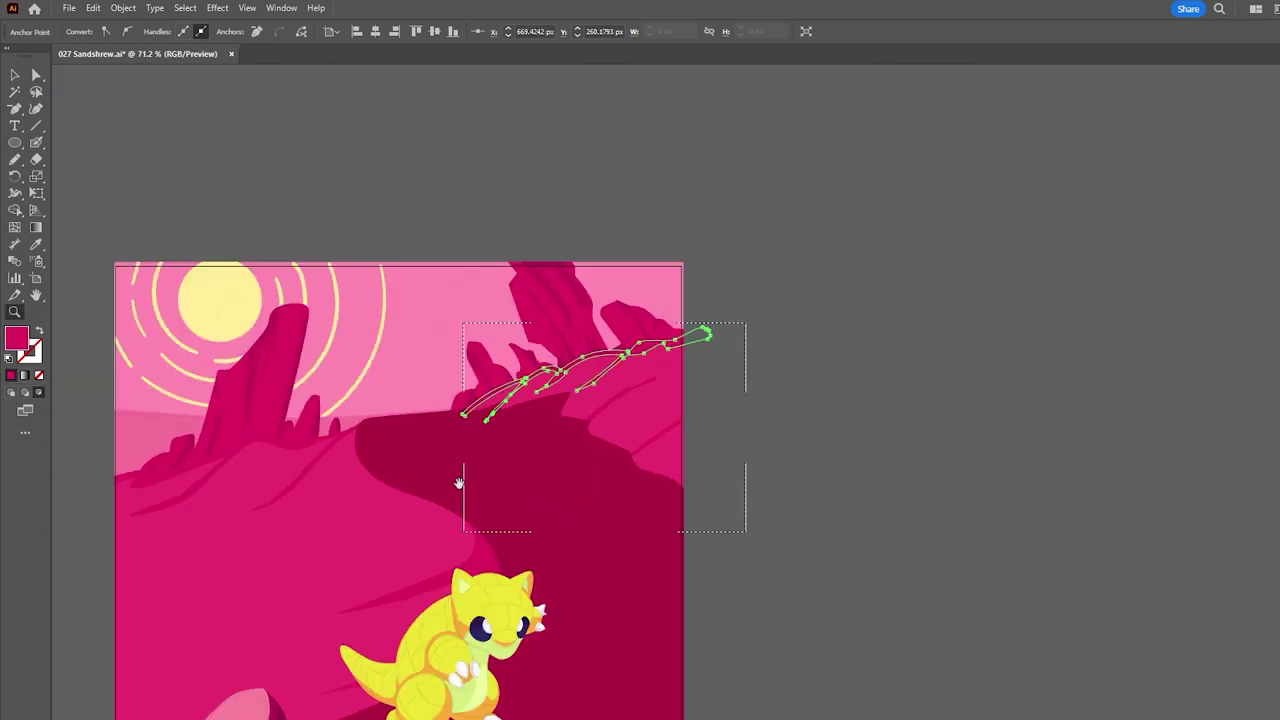
key("ctrl+shift+a")
Step: Paint several thin streaks across the left hillside slope
key("z")
scroll(480, 468, "up", 2)
key("b")
left_click_drag(430, 245, 426, 586)
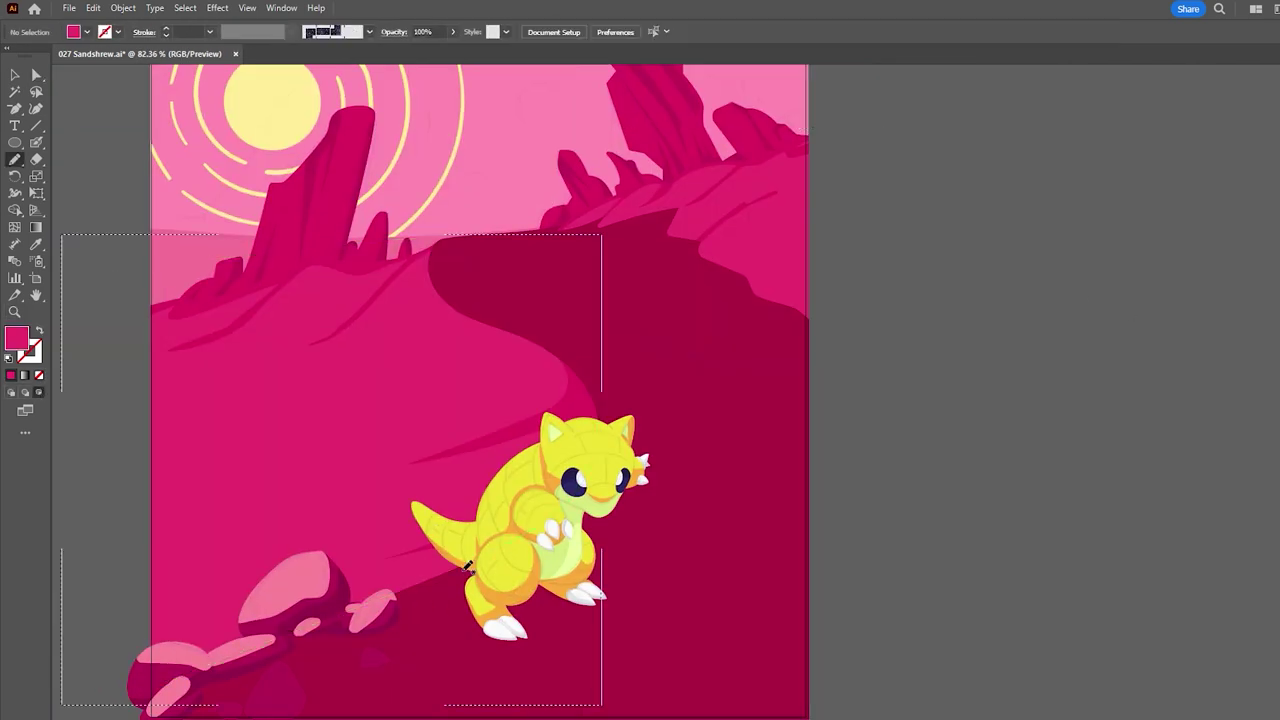
scroll(490, 545, "up", 1)
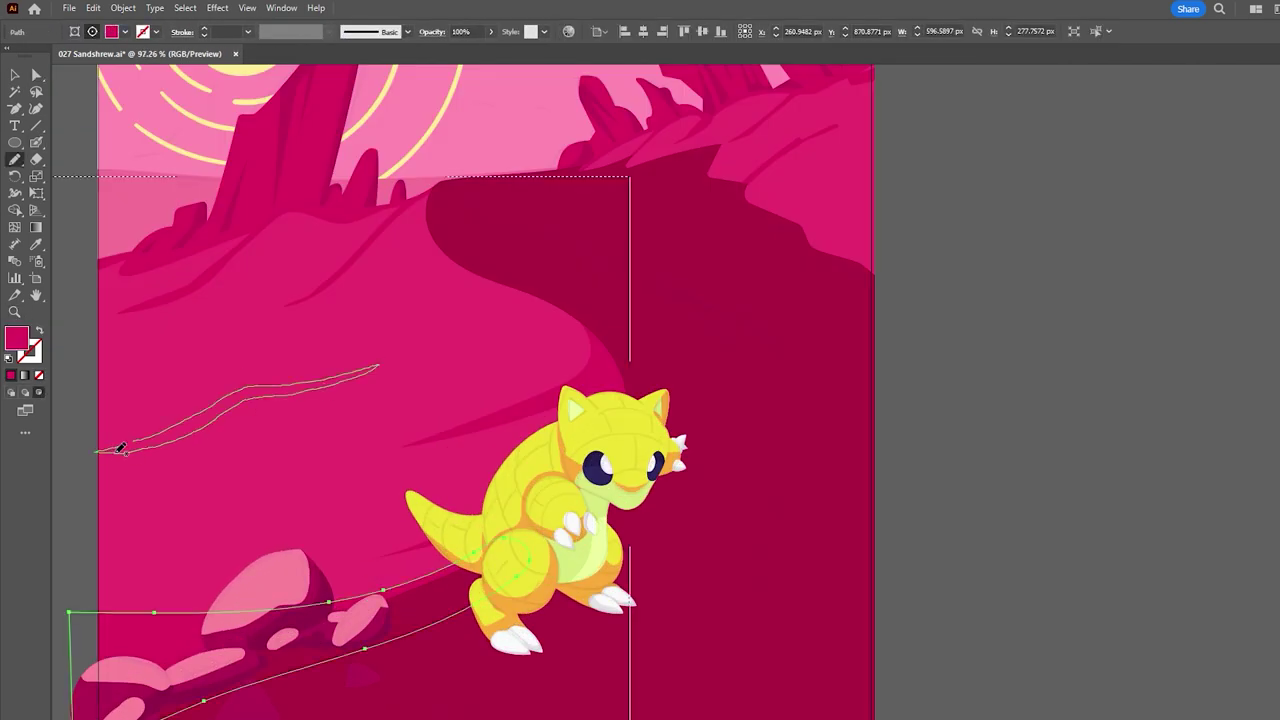
left_click_drag(95, 455, 93, 452)
left_click_drag(448, 355, 449, 351)
scroll(580, 435, "up", 3)
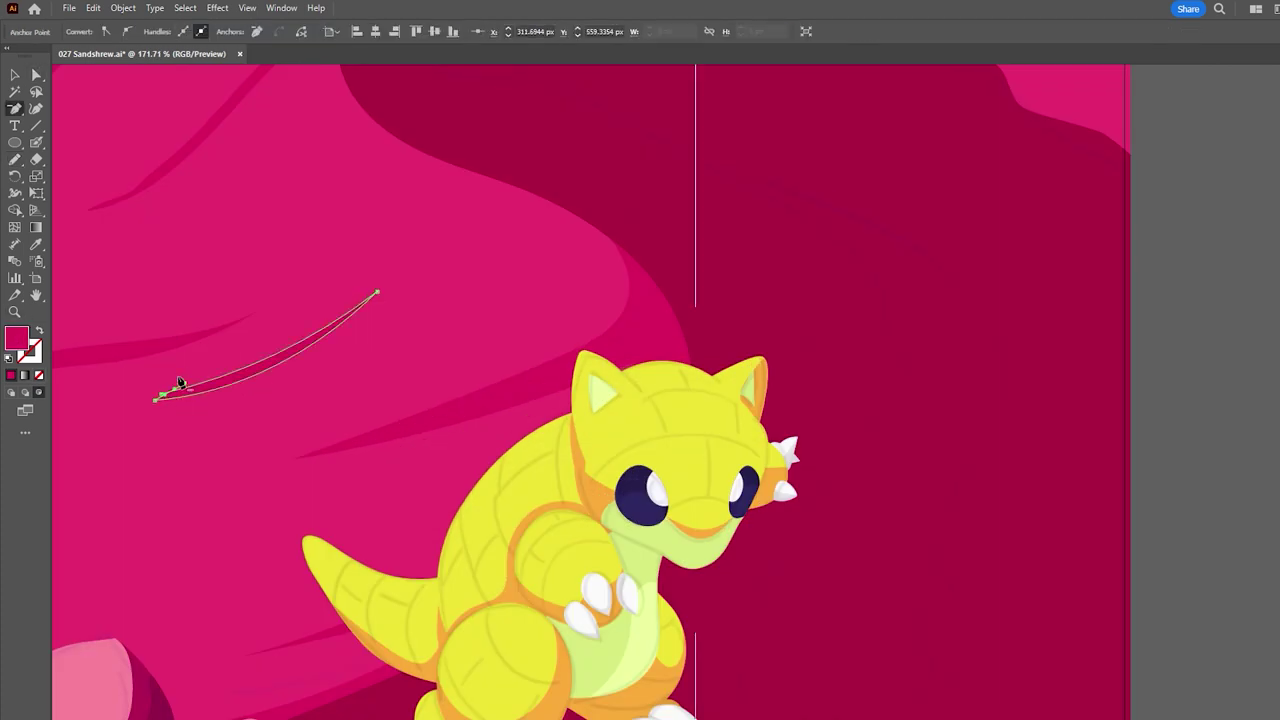
Step: Select the small shadow blob by the rocks, trying then reverting a fill/stroke swap
scroll(340, 471, "down", 5)
key("a")
left_click(230, 655)
key("shift+x")
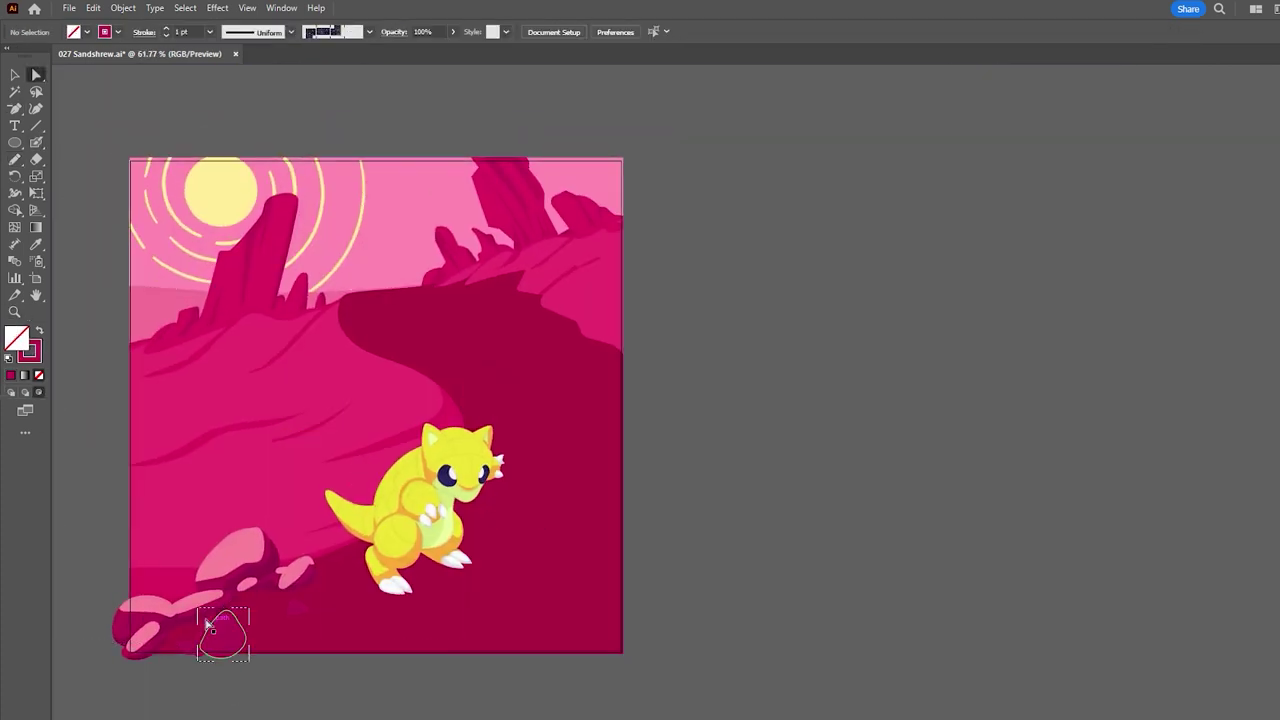
left_click(274, 463)
key("ctrl+z")
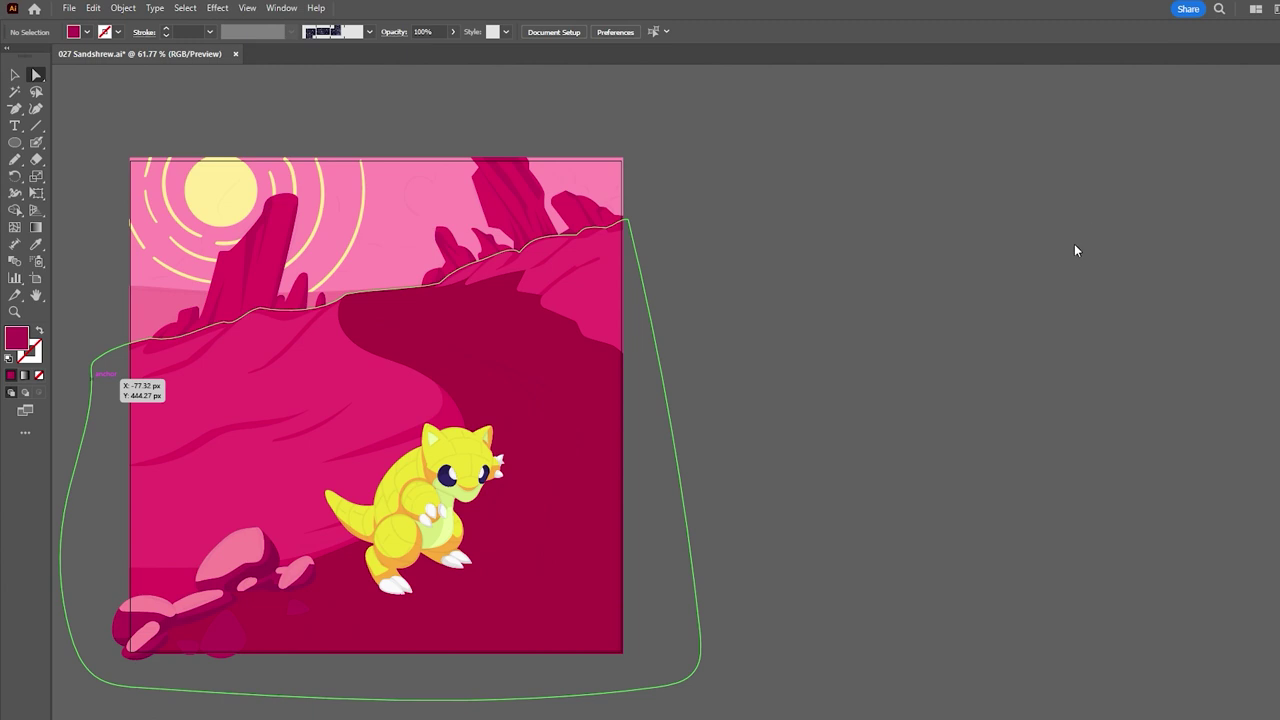
Step: Redraw the shadow blob's outline with the Pencil so it extends further down
key("n")
left_click_drag(233, 606, 200, 657)
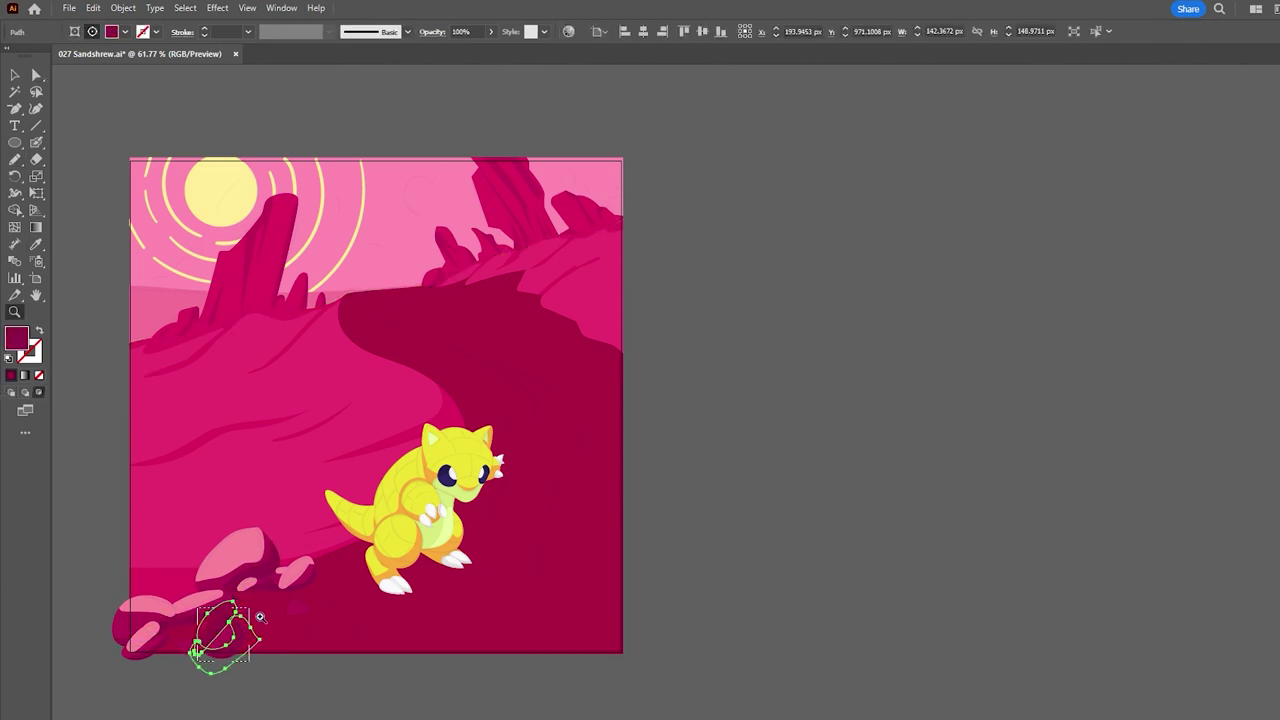
key("z")
left_click_drag(265, 626, 300, 626)
key("ctrl+shift+a")
key("v")
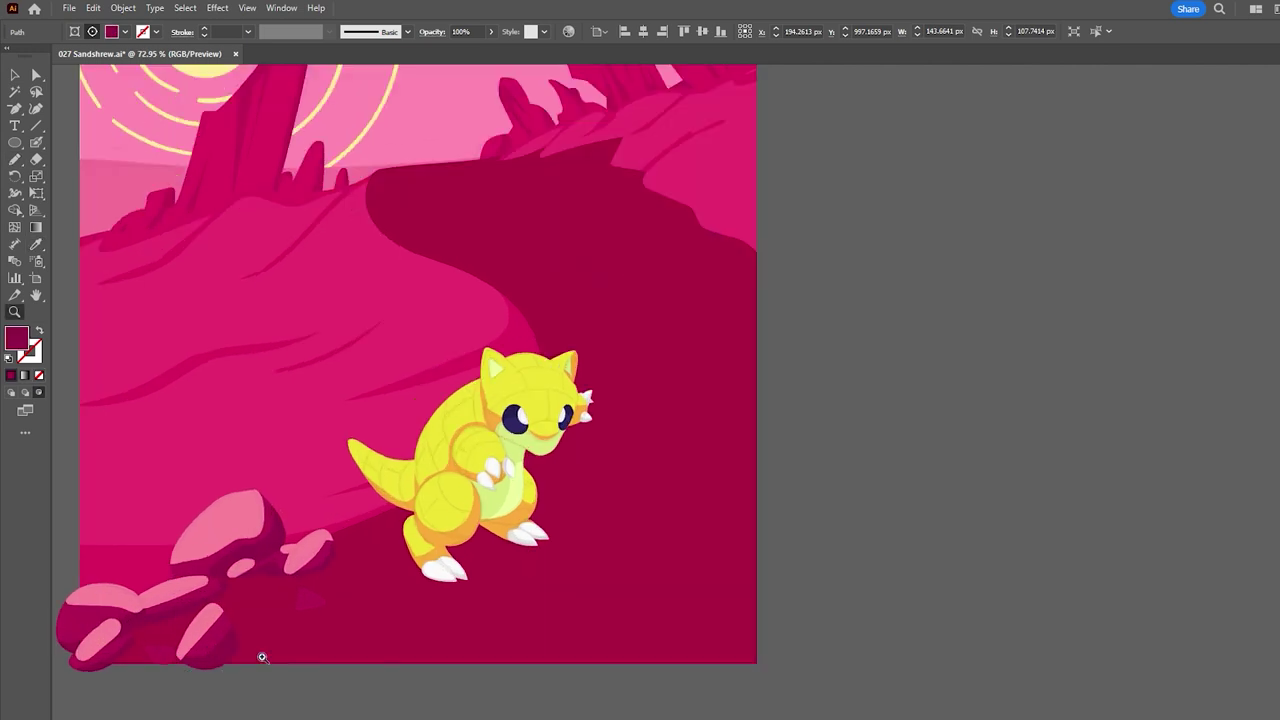
key("ctrl+z")
key("z")
left_click(376, 364, "alt")
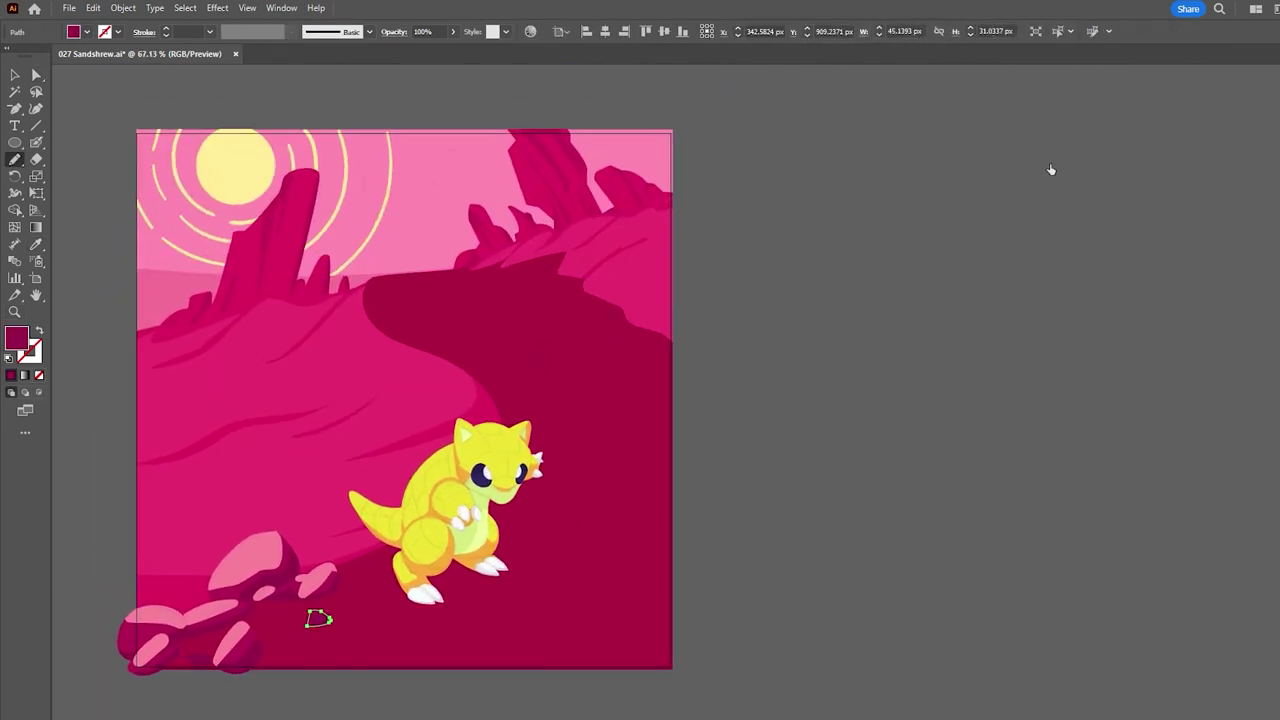
key("ctrl+shift+a")
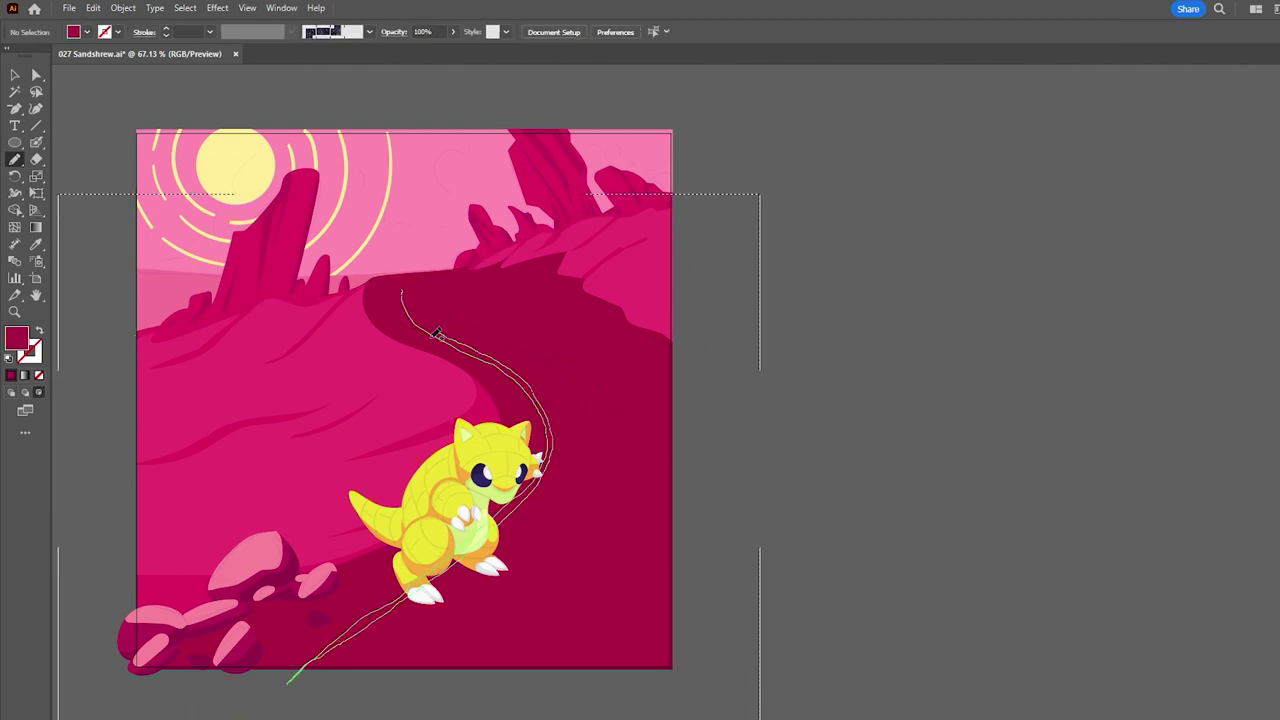
Step: Draw curving streaks down the dark dune, including a long one on its right side
left_click_drag(437, 333, 518, 358)
left_click_drag(581, 444, 583, 468)
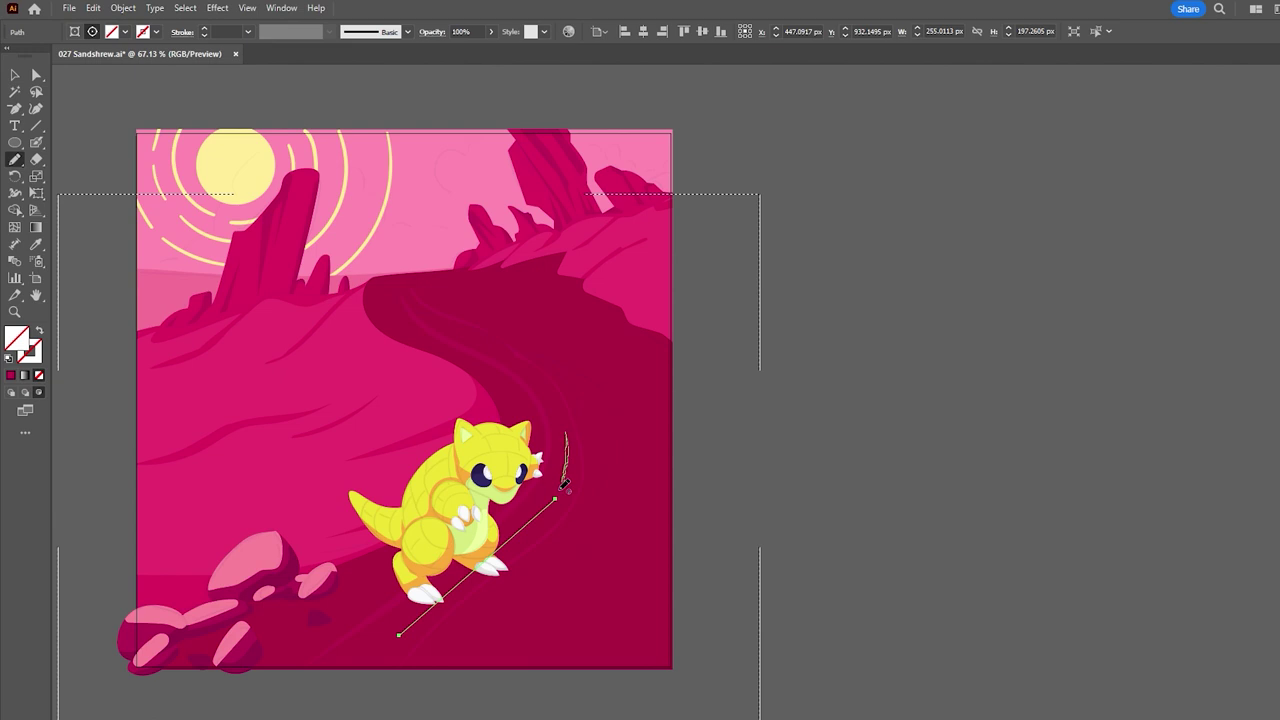
left_click_drag(437, 318, 511, 361)
mouse_move(500, 298)
left_mouse_down()
mouse_move(567, 336)
mouse_move(657, 686)
left_mouse_up()
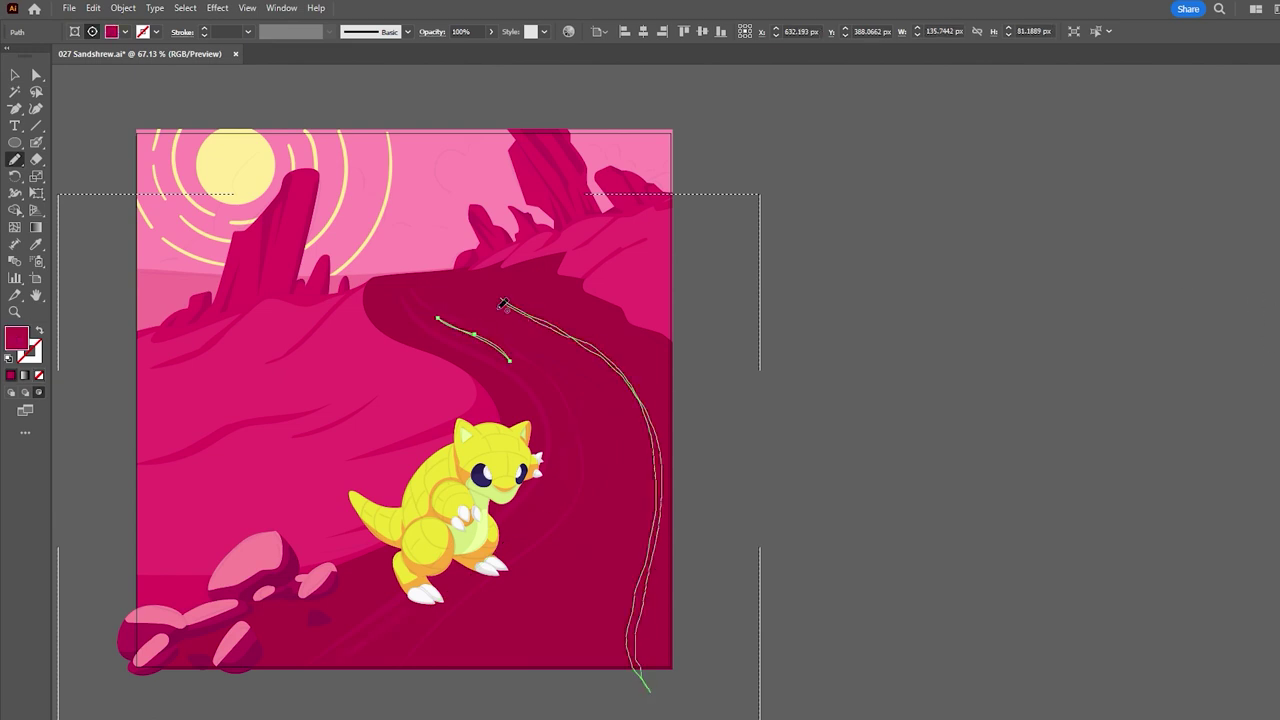
scroll(586, 543, "down", 2)
Step: Draw a wide shadow shape across the ground beneath Sandshrew and add a stroke on the left slope
mouse_move(96, 636)
left_mouse_down()
mouse_move(150, 575)
mouse_move(60, 646)
left_mouse_up()
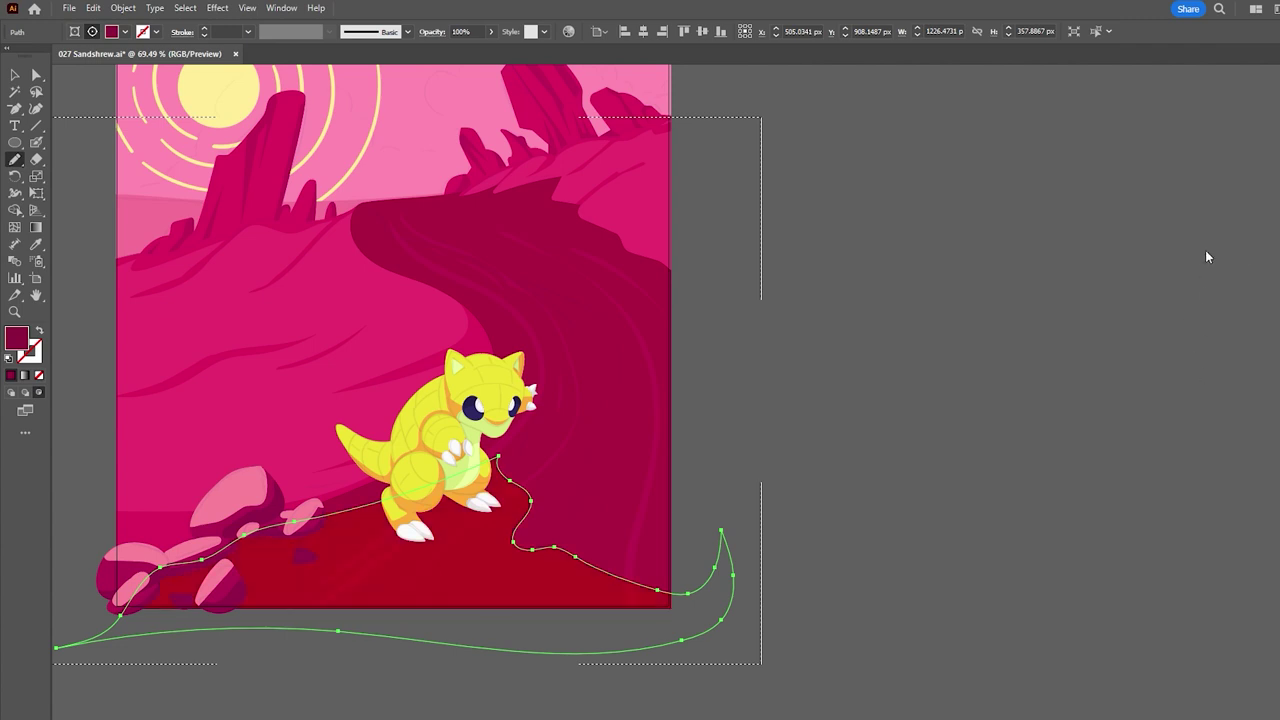
key("z")
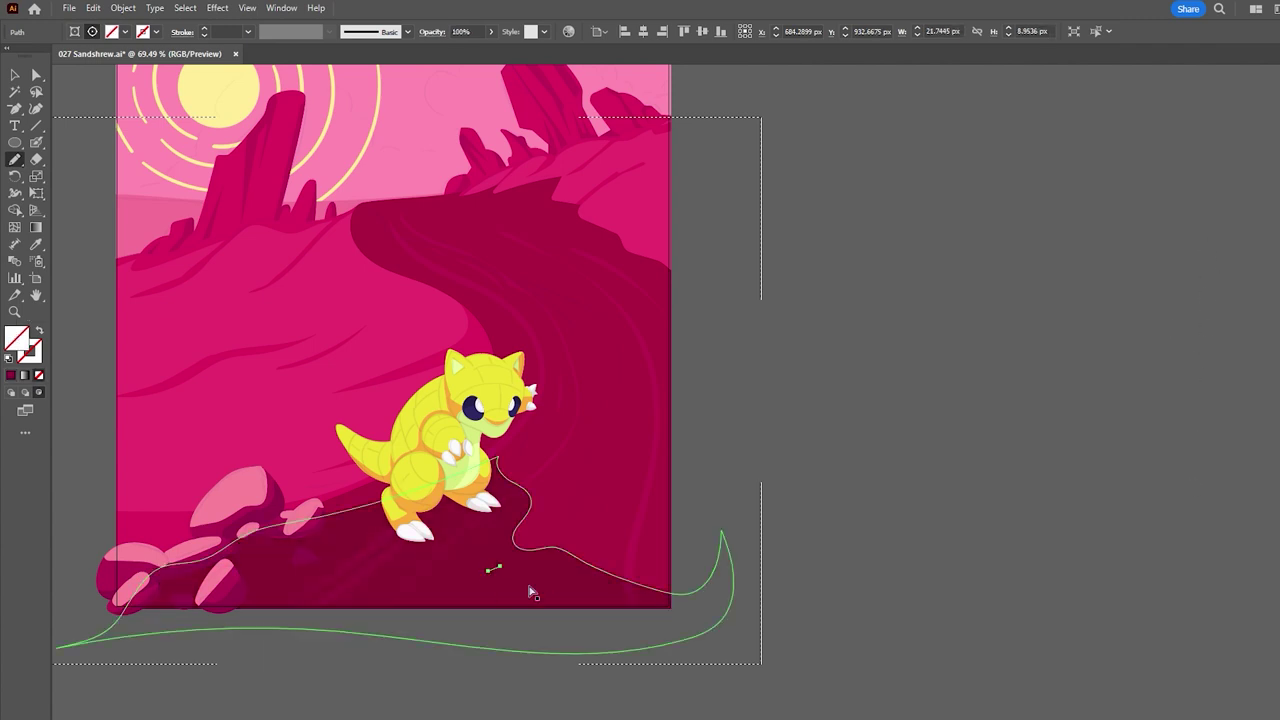
left_click(528, 586, "alt")
left_click(482, 598, "alt")
key("ctrl+plus")
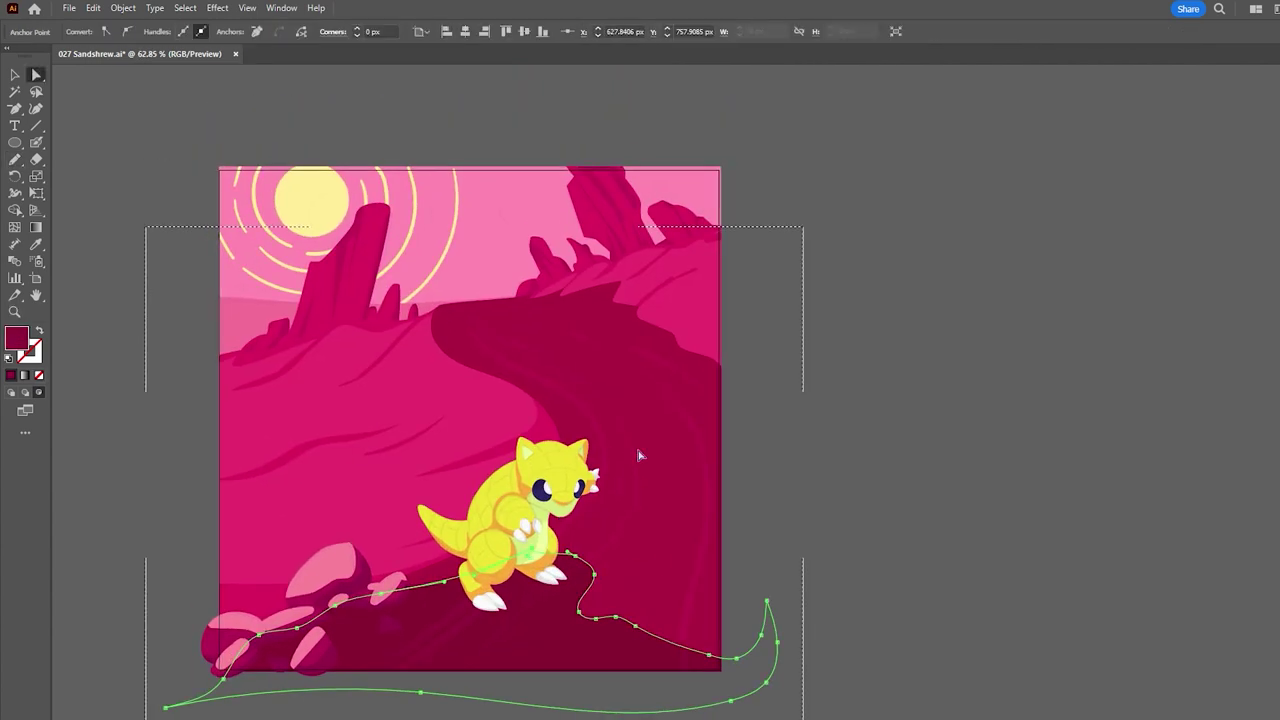
left_click(818, 432)
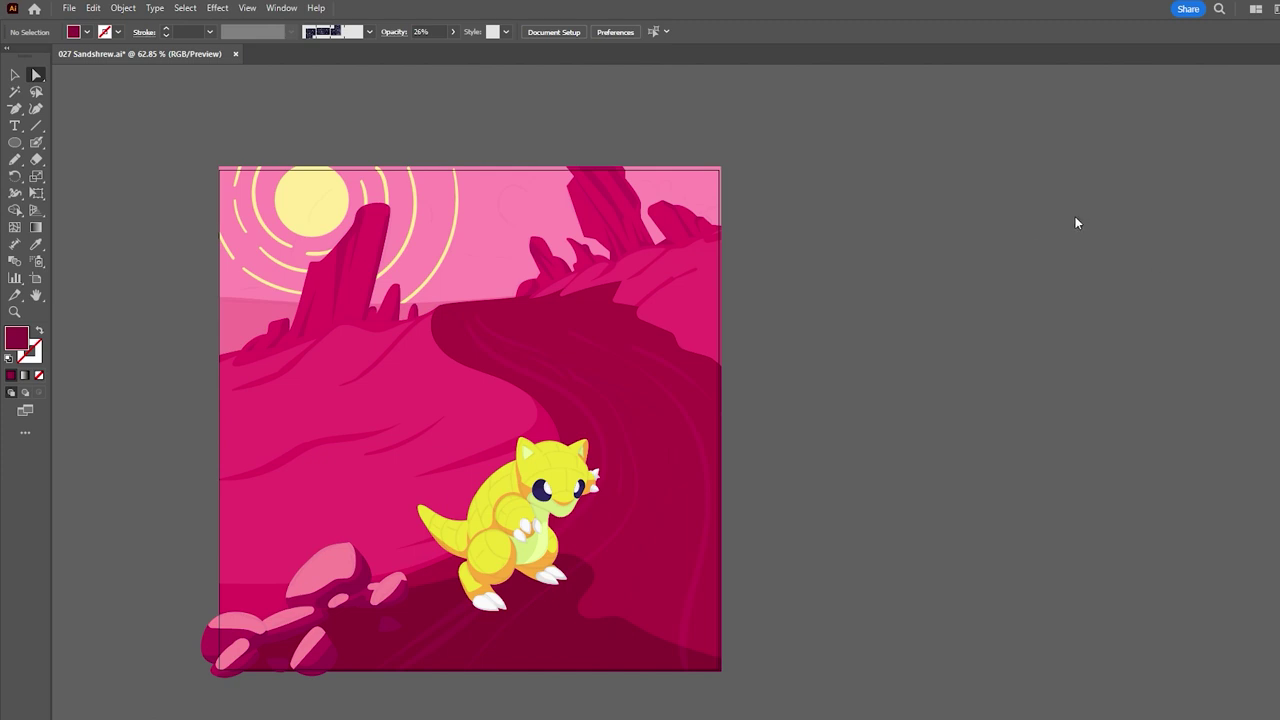
key("ctrl+a")
key("b")
left_click_drag(178, 598, 270, 400)
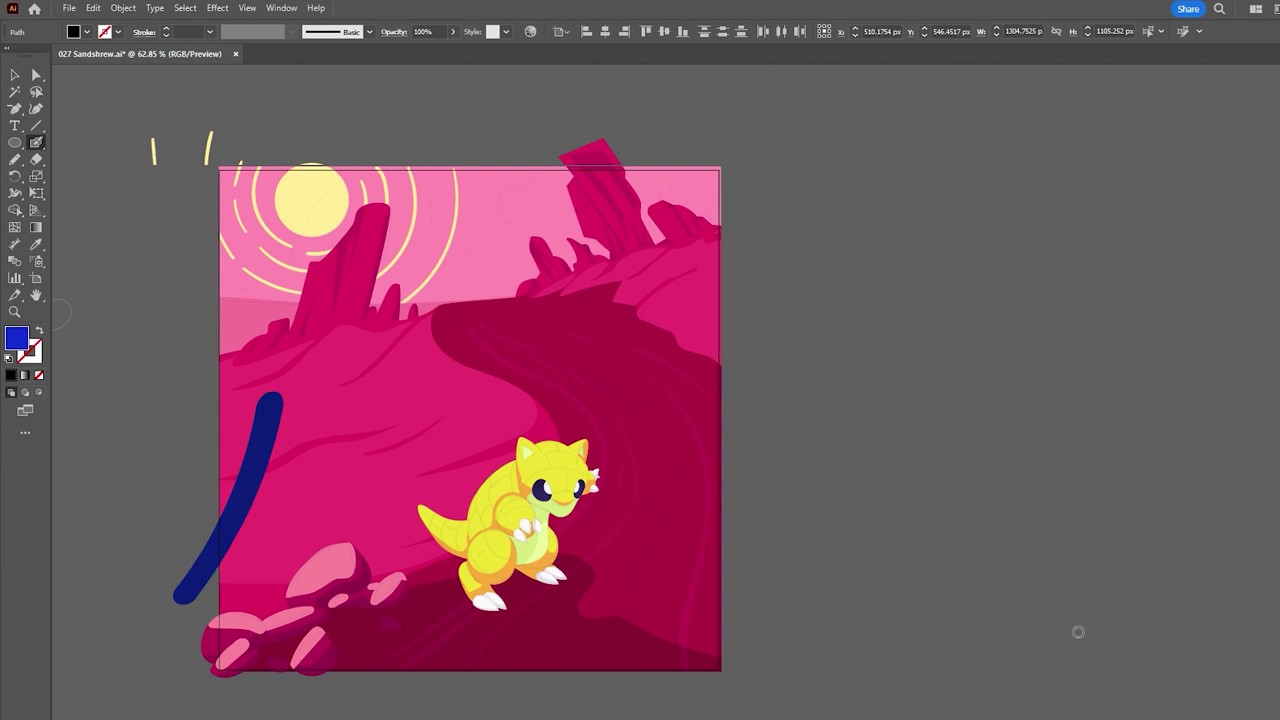
Step: Paint an upward right arm on the cactus and nudge the cactus down and left
left_click_drag(258, 488, 318, 438)
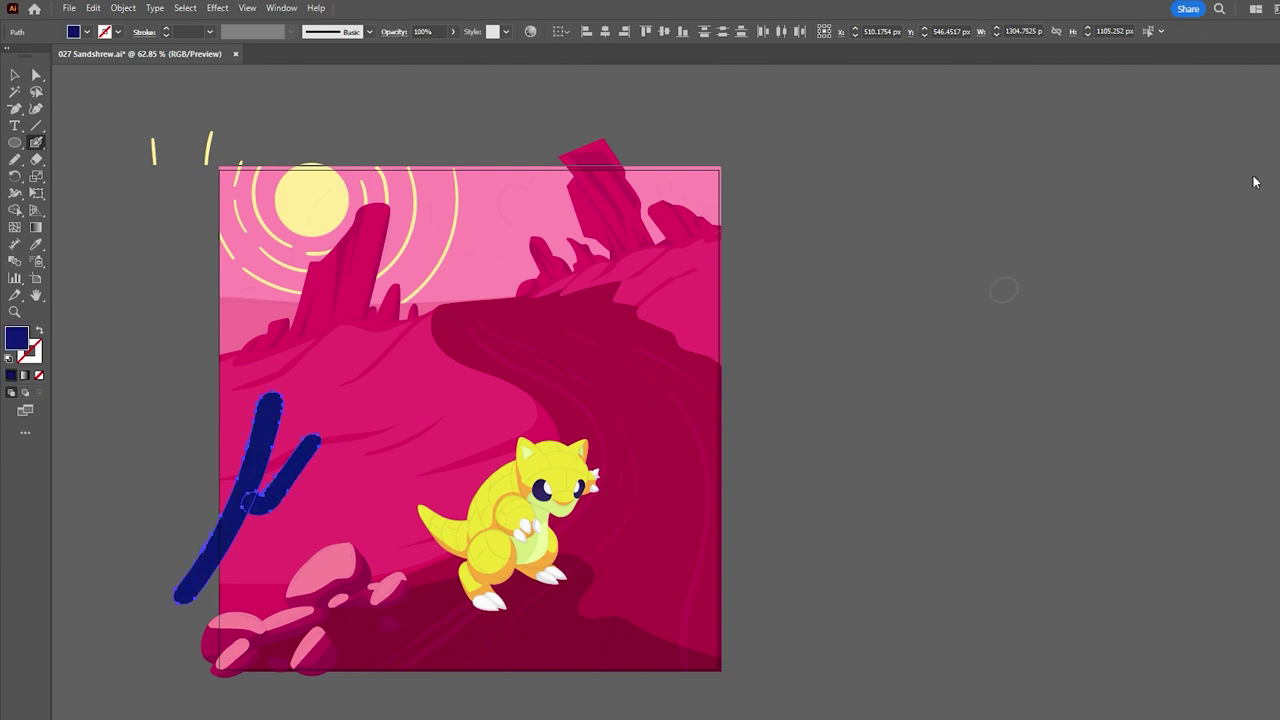
scroll(1003, 277, "down", 1)
key("shift+b")
left_click_drag(283, 404, 290, 450)
key("v")
Step: Refine the cactus outline's anchor points with the Pen and Direct Selection tools
scroll(264, 478, "up", 2)
key("p")
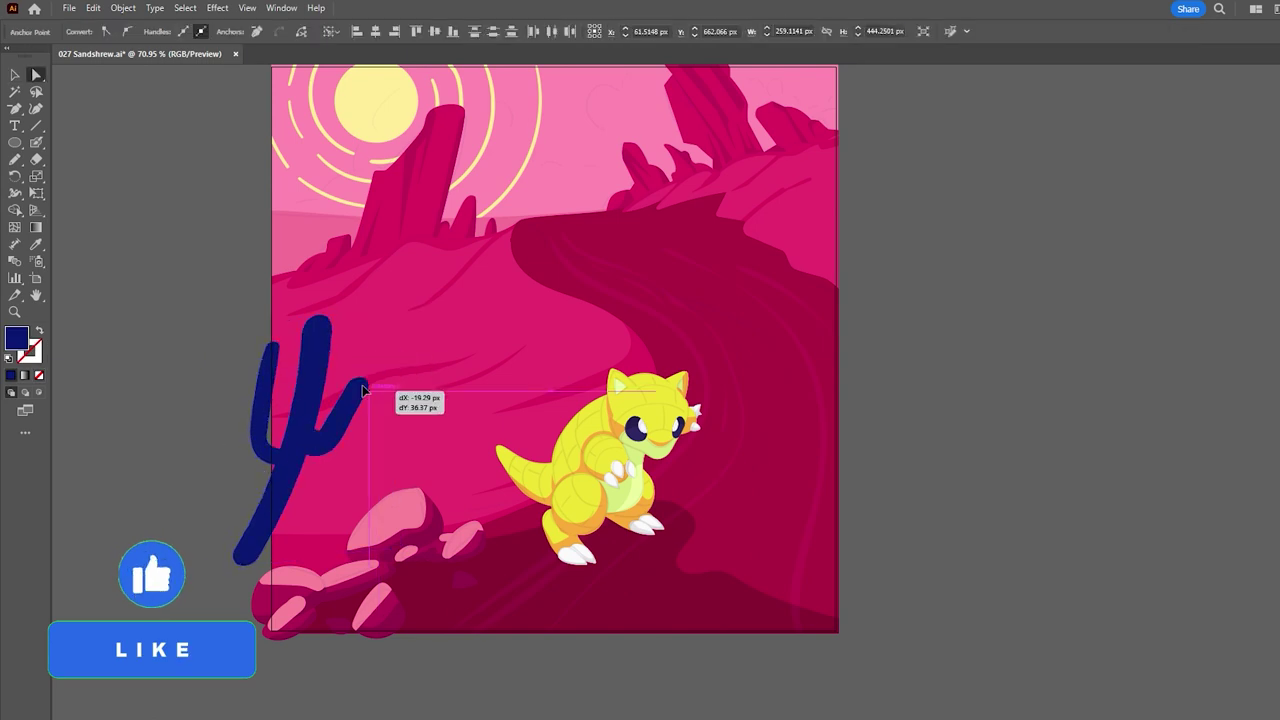
scroll(300, 440, "up", 5)
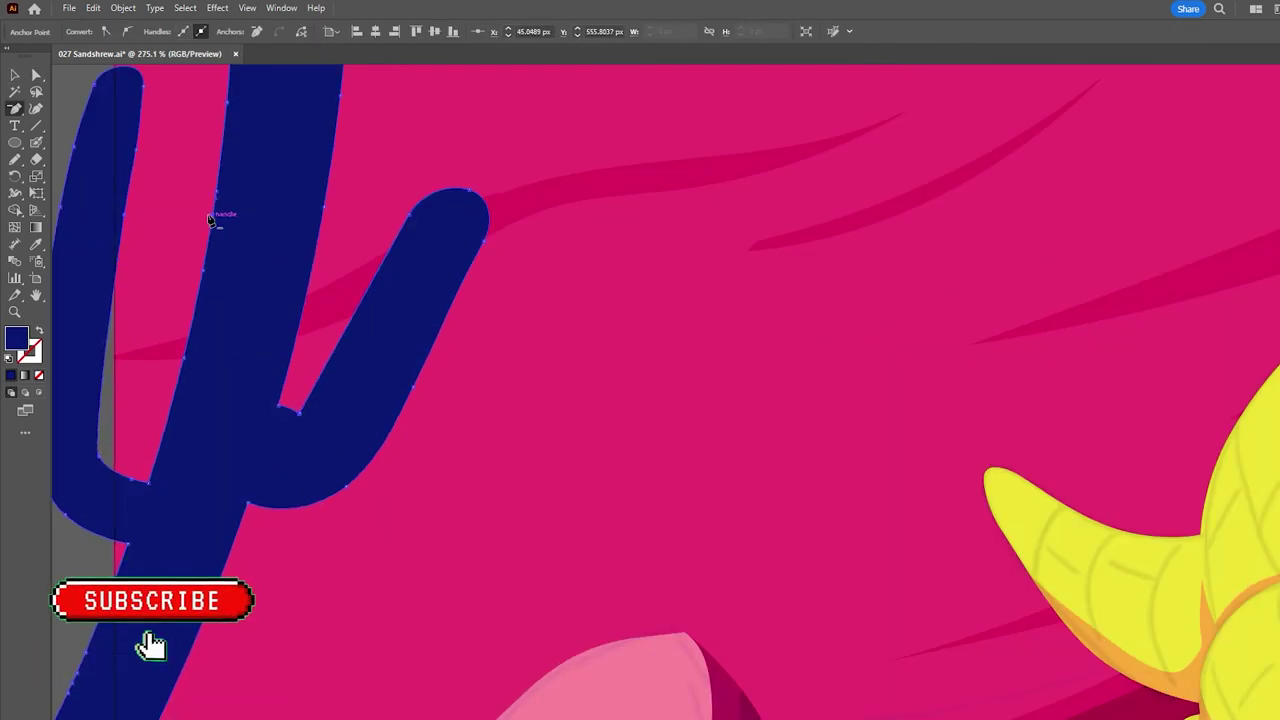
key("a")
scroll(214, 208, "down", 4)
scroll(420, 303, "up", 4)
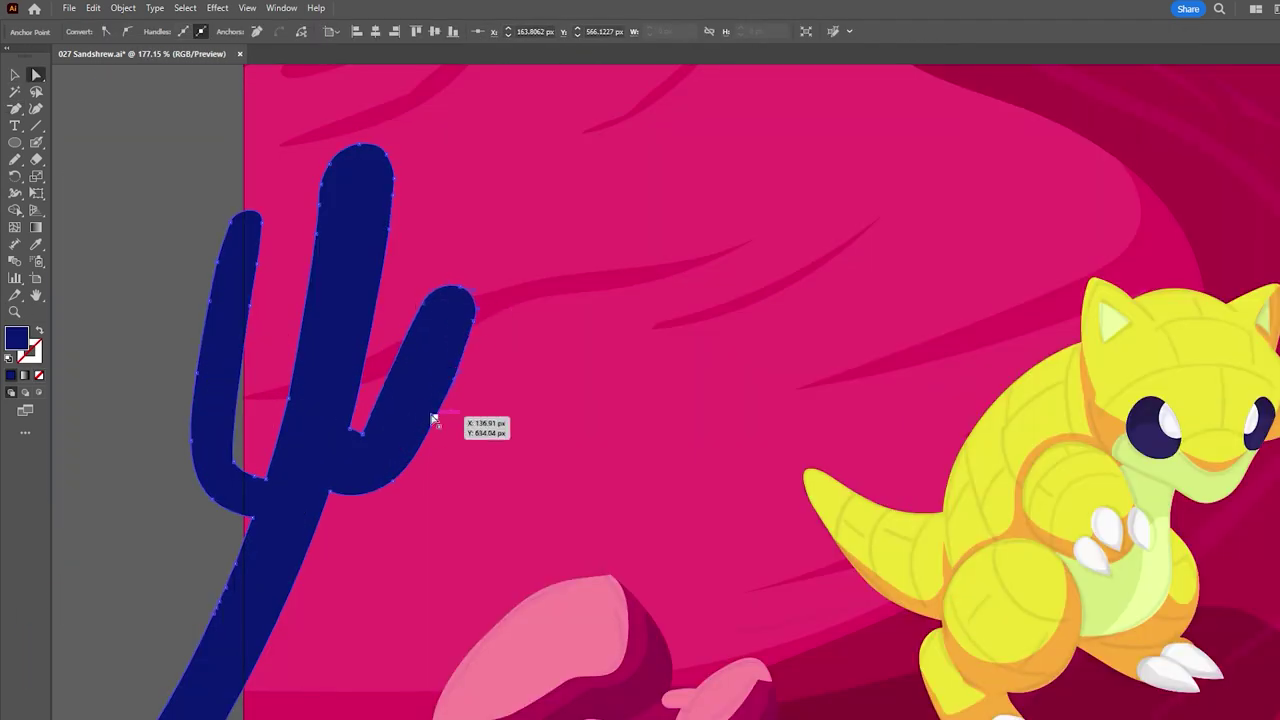
scroll(451, 297, "down", 4)
scroll(343, 114, "down", 2)
Step: Undo a stray blob near the artboard's right edge, then zoom in on the cactus and rocks
key("shift+b")
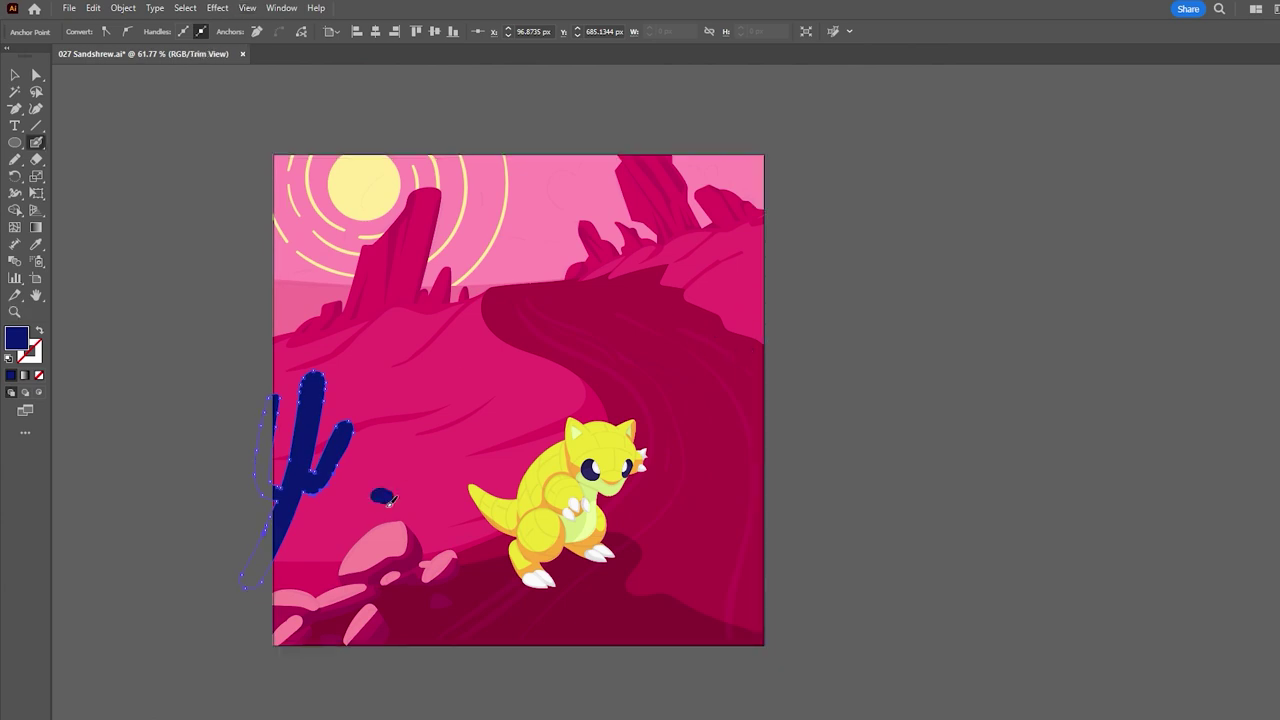
left_click_drag(748, 320, 737, 280)
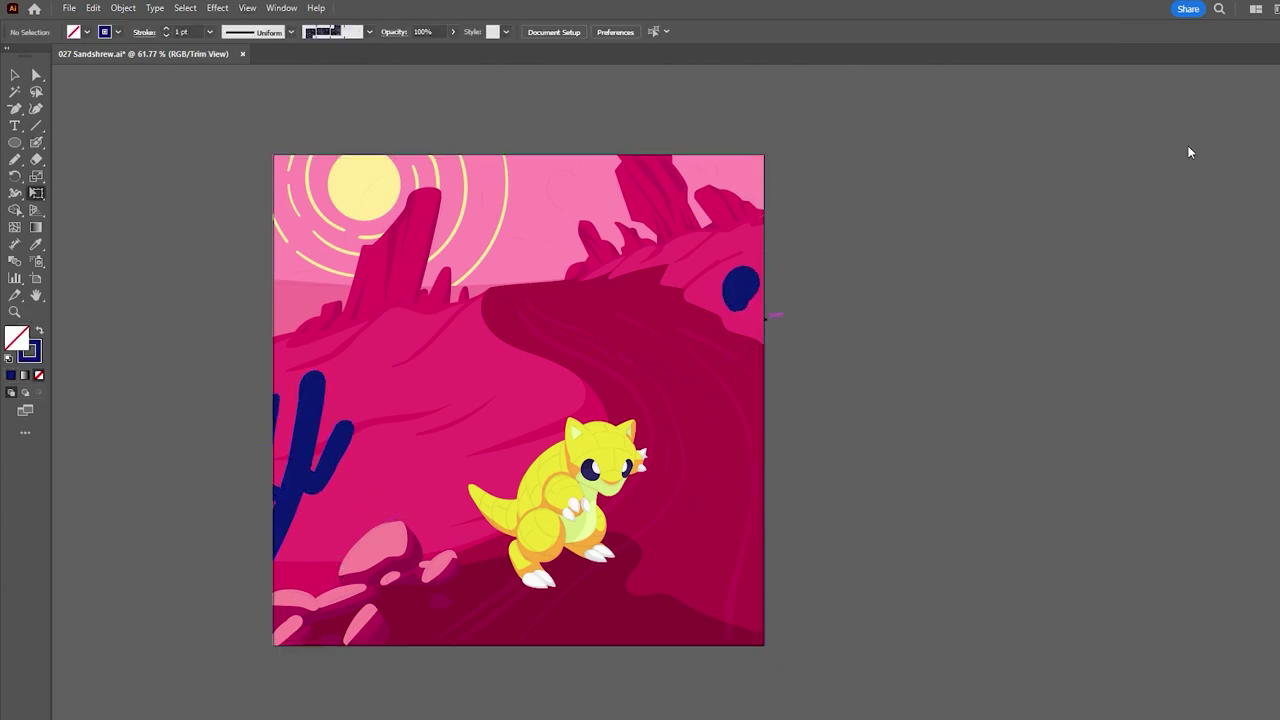
key("ctrl+z")
key("z")
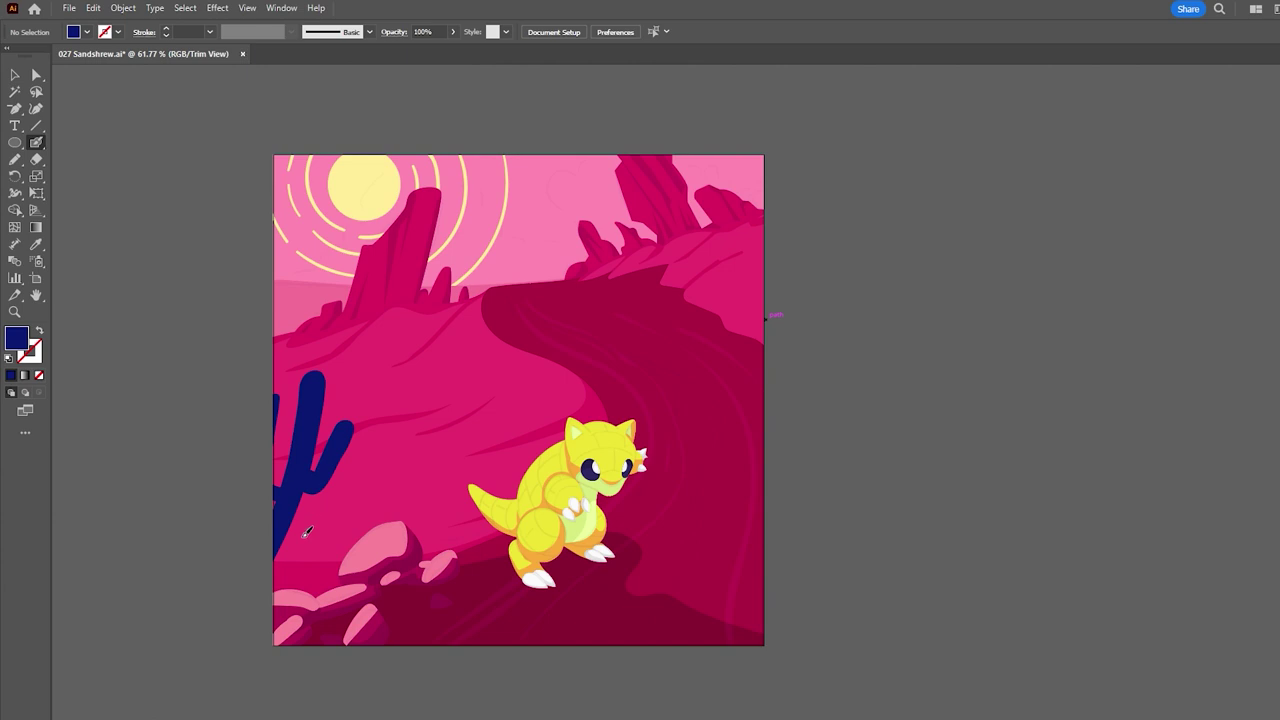
left_click(303, 572)
Step: Paint light-blue texture strokes along the cactus, undo them, and fit the artboard in view
key("b")
key("shift+x")
mouse_move(278, 565)
left_mouse_down()
mouse_move(340, 215)
mouse_move(334, 379)
left_mouse_up()
key("ctrl+z")
key("ctrl+z")
key("ctrl+z")
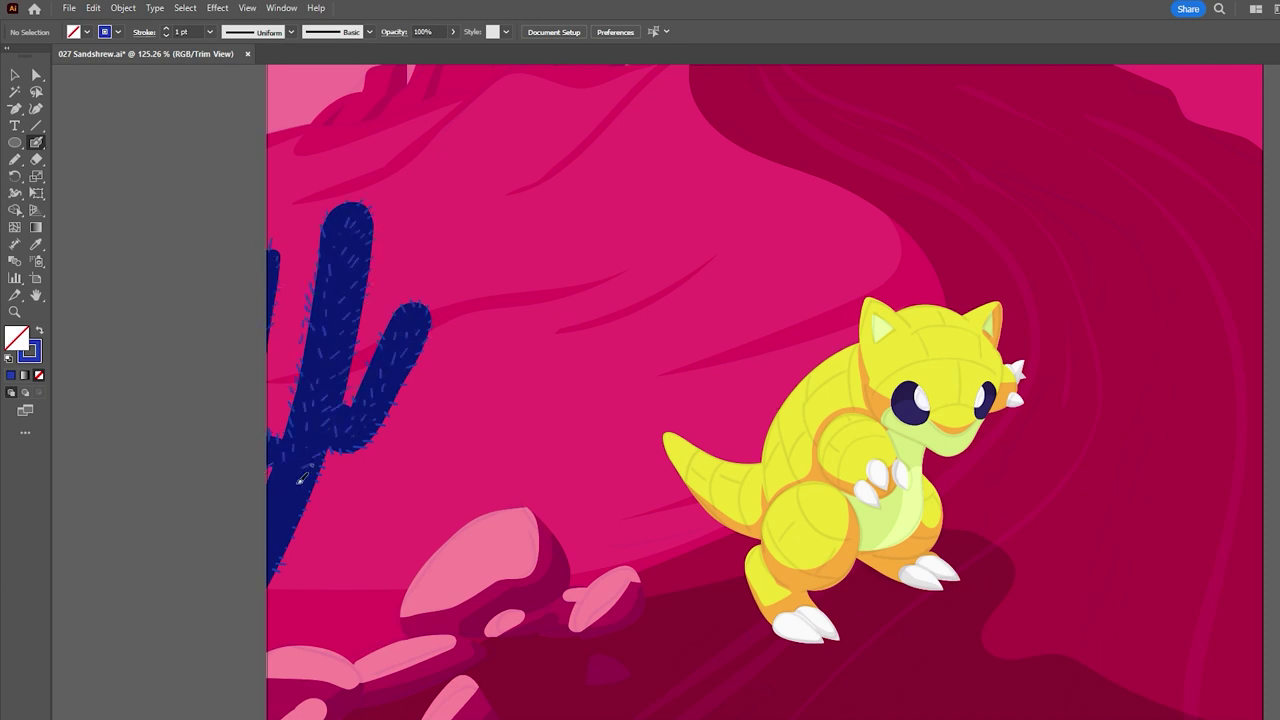
key("ctrl+0")
Step: Undo once more, deselect the cactus and swap the fill and stroke colours back
key("ctrl+z")
left_click(1063, 140)
key("shift+x")
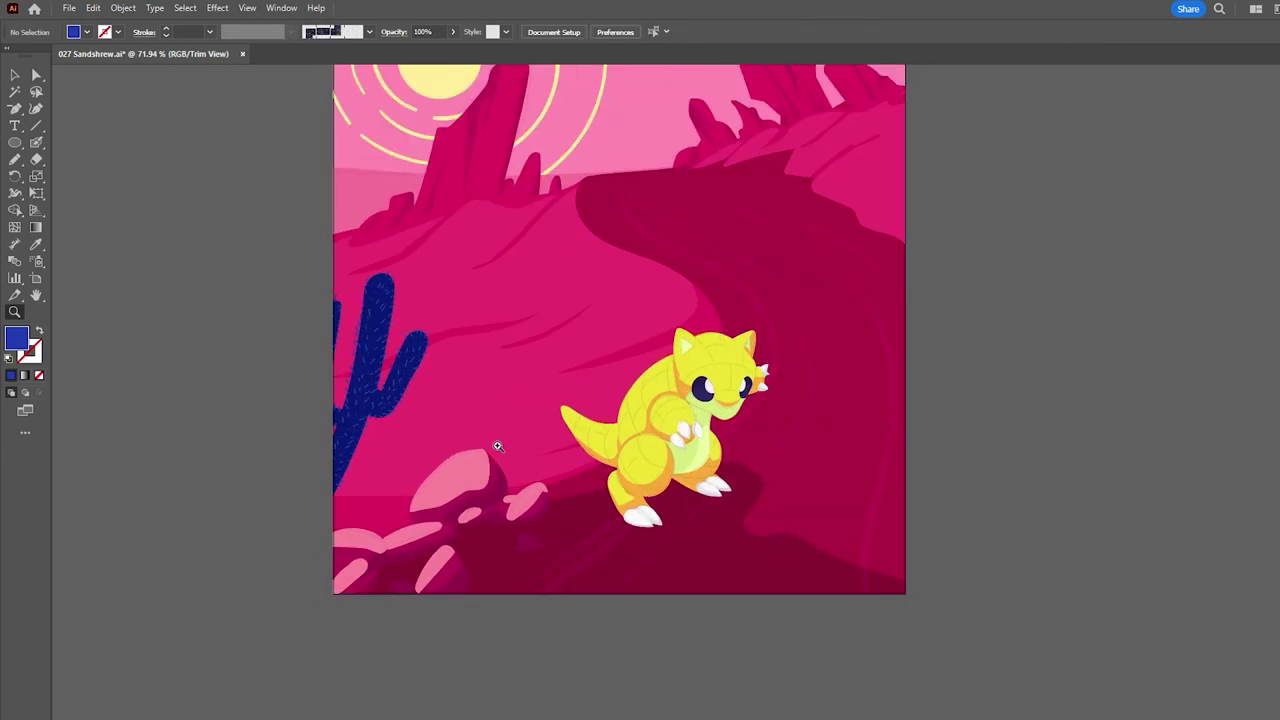
key("n")
scroll(640, 420, "up", 2)
Step: Outline Sandshrew's back, head top, ear, cheek, jaw and ear spikes in dark blue
left_click_drag(455, 455, 530, 272)
left_click_drag(454, 432, 586, 240)
mouse_move(598, 178)
left_mouse_down()
mouse_move(658, 220)
mouse_move(698, 190)
left_mouse_up()
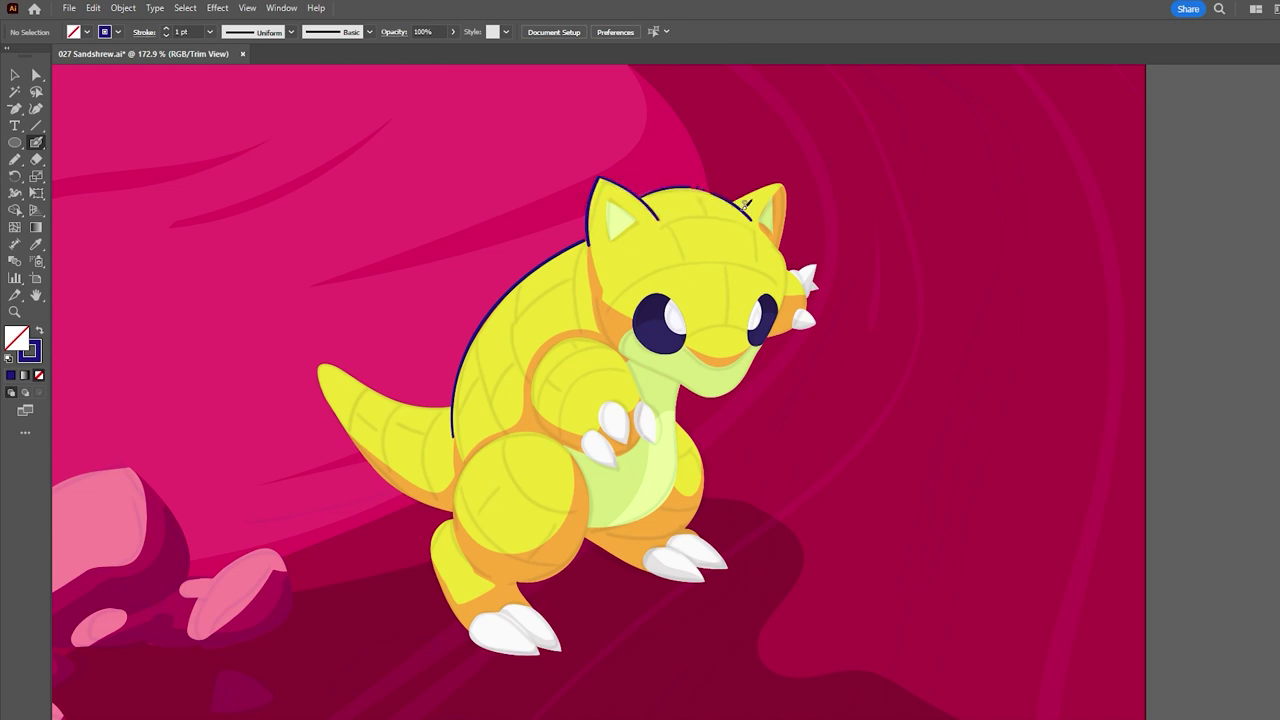
key("z")
left_click_drag(745, 200, 790, 186)
key("n")
left_click_drag(570, 340, 676, 428)
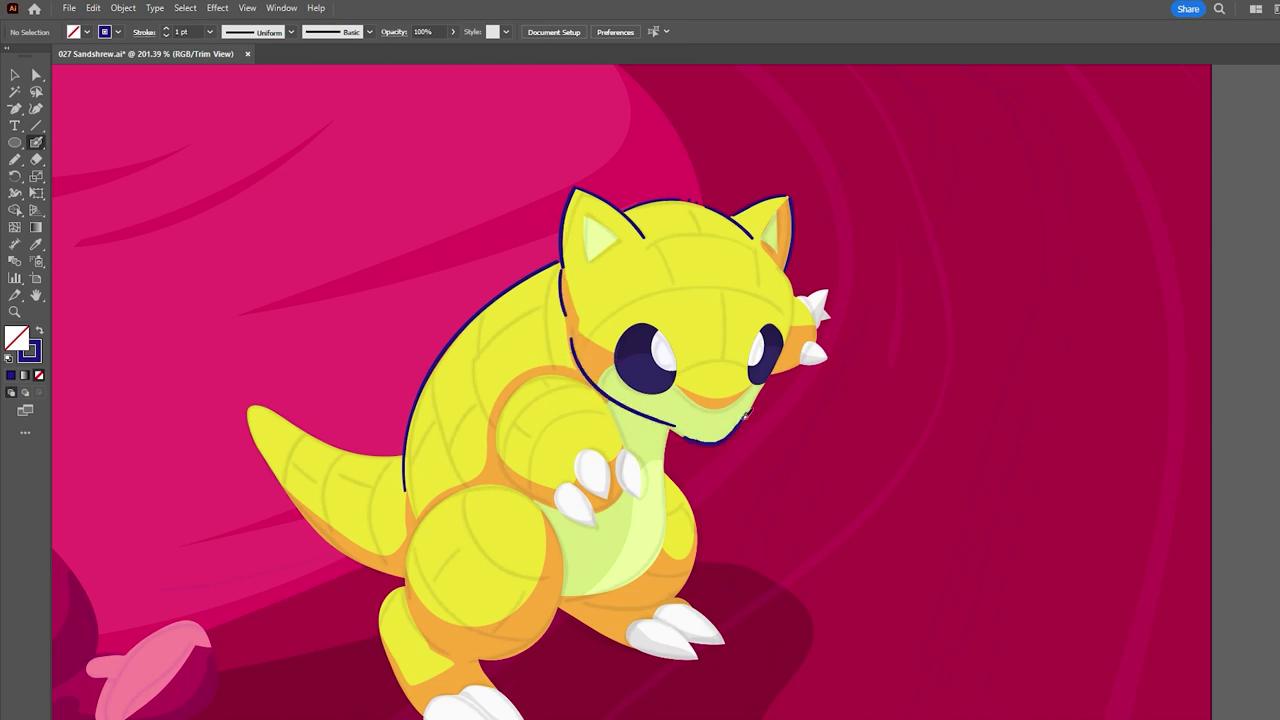
left_click_drag(570, 338, 764, 382)
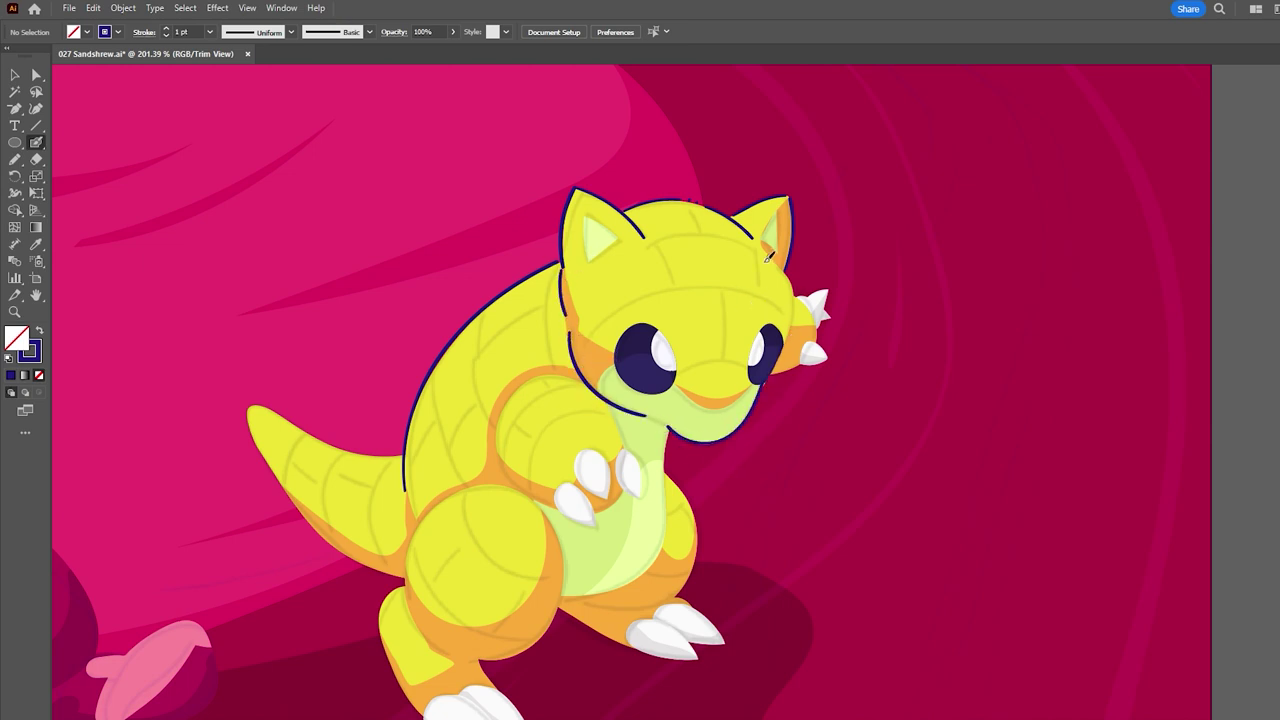
left_click_drag(821, 339, 773, 376)
Step: Outline the tail, thigh, lower leg, back claws, belly and shoulder-arm curve
left_click_drag(254, 440, 405, 578)
left_click_drag(248, 408, 322, 441)
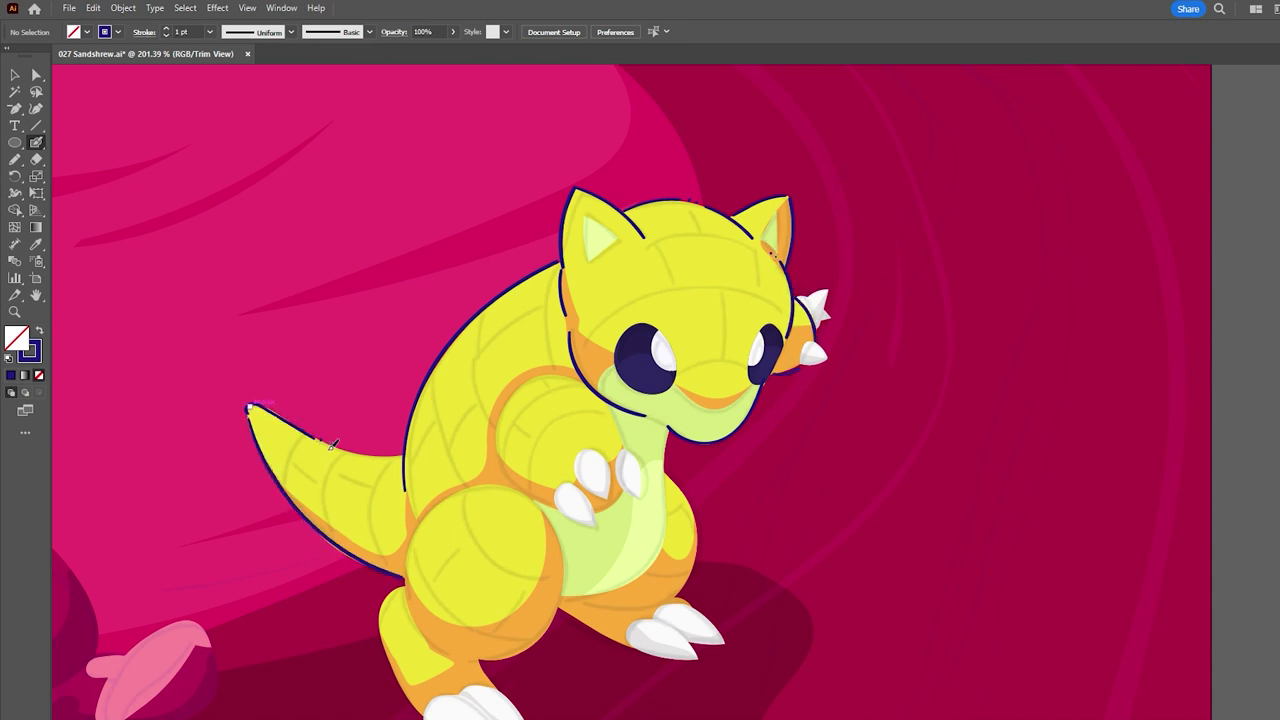
scroll(393, 460, "down", 3)
mouse_move(445, 385)
left_mouse_down()
mouse_move(413, 522)
mouse_move(522, 390)
left_mouse_up()
mouse_move(390, 489)
left_mouse_down()
mouse_move(413, 612)
mouse_move(515, 648)
mouse_move(508, 632)
left_mouse_up()
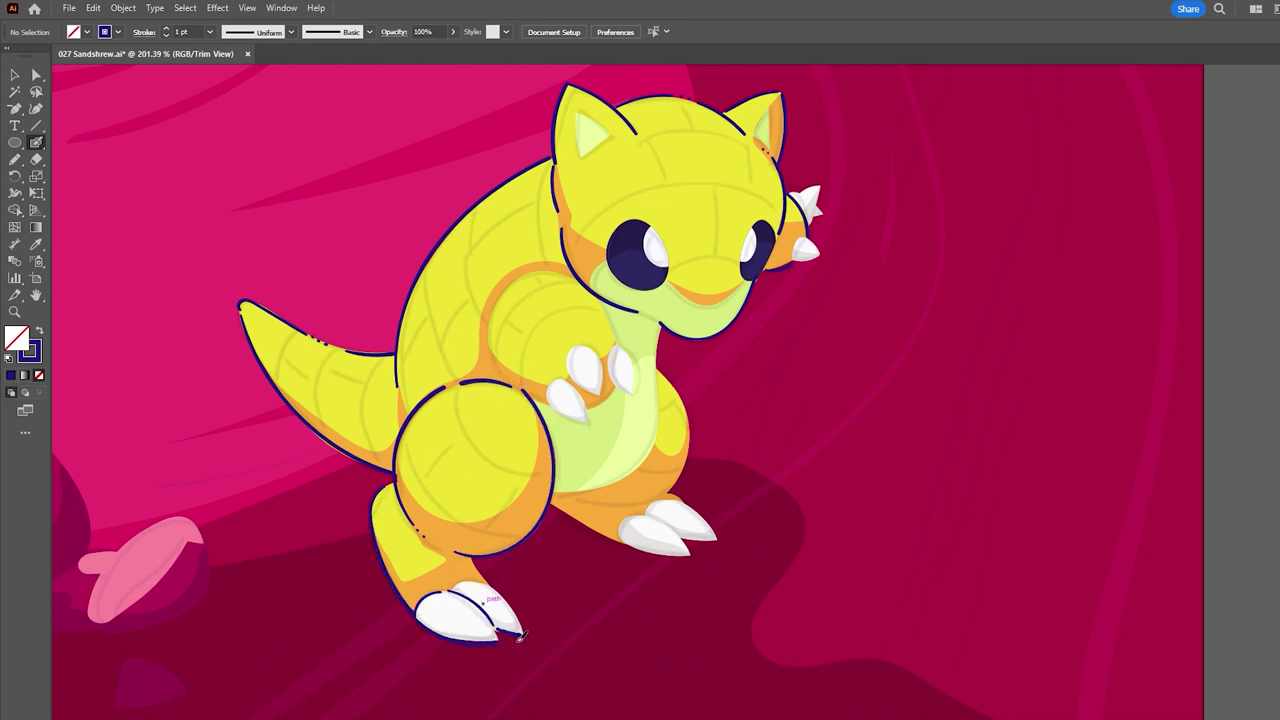
left_click_drag(624, 521, 690, 555)
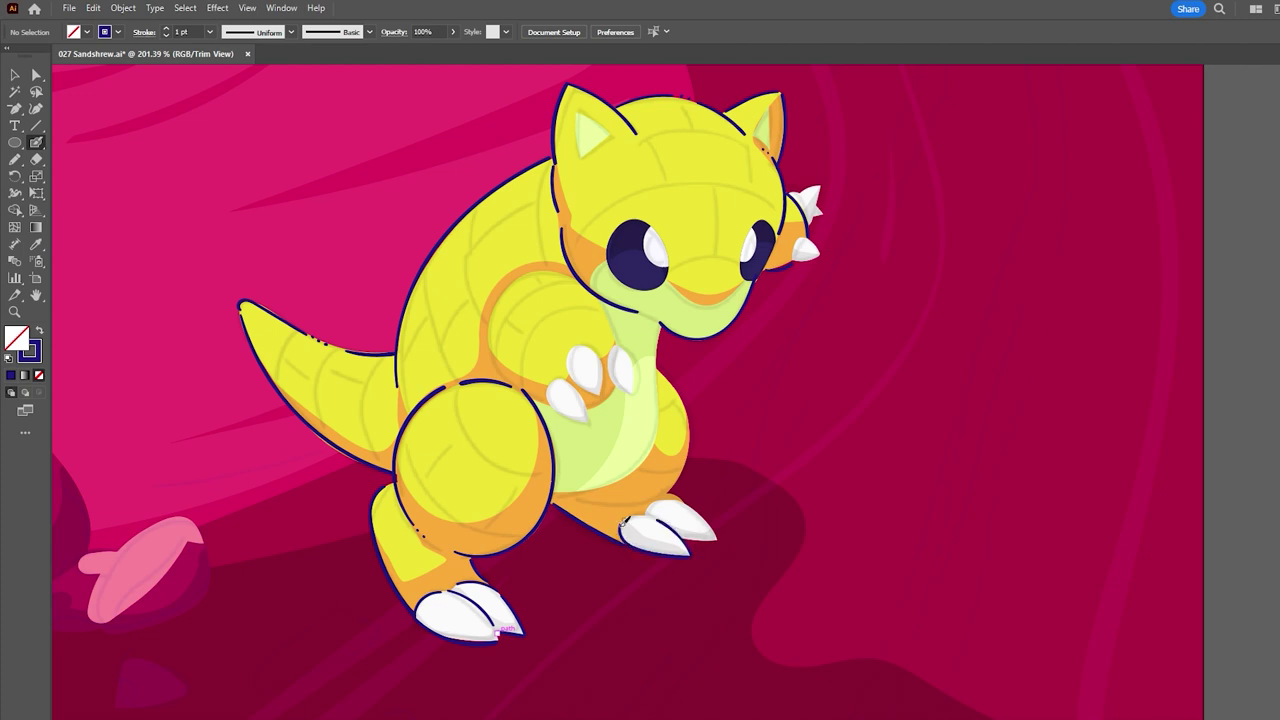
left_click_drag(620, 505, 690, 425)
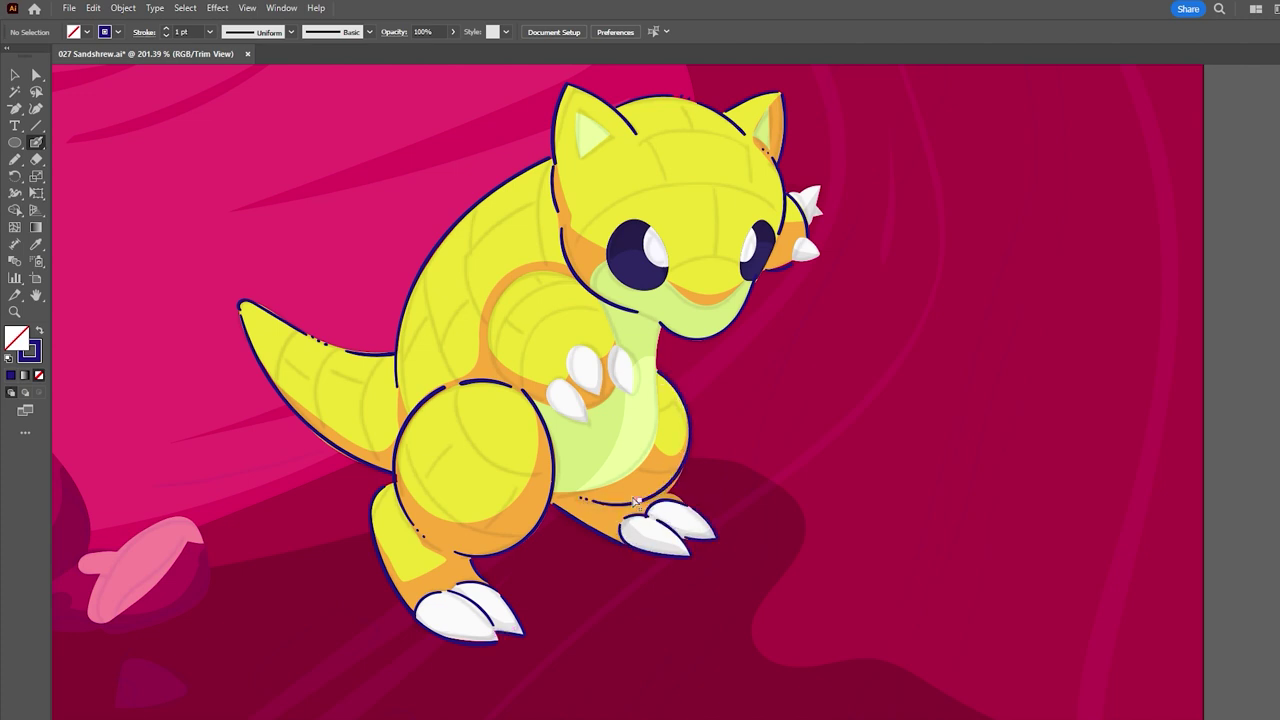
left_click_drag(680, 505, 598, 503)
left_click_drag(497, 302, 540, 273)
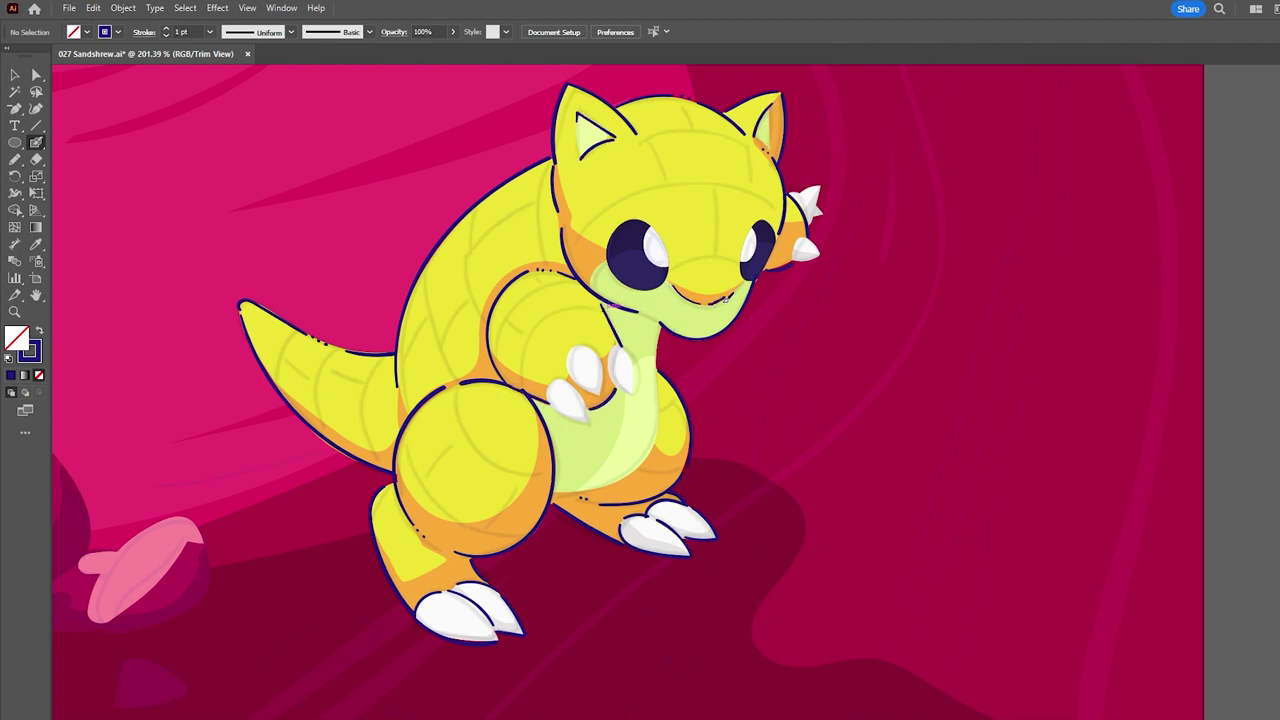
left_click_drag(553, 497, 650, 335)
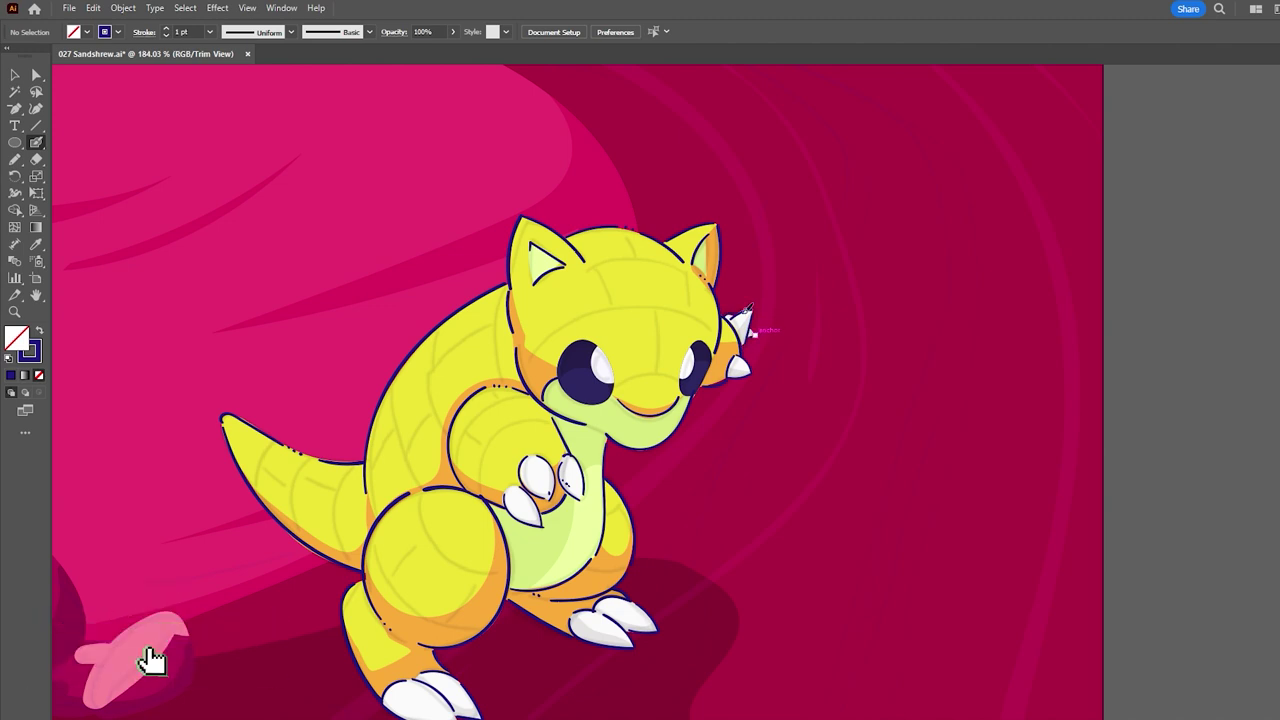
Step: Draw curved armour ridge lines across the tail, back and shoulder
mouse_move(257, 487)
left_mouse_down()
mouse_move(276, 460)
mouse_move(302, 530)
left_mouse_up()
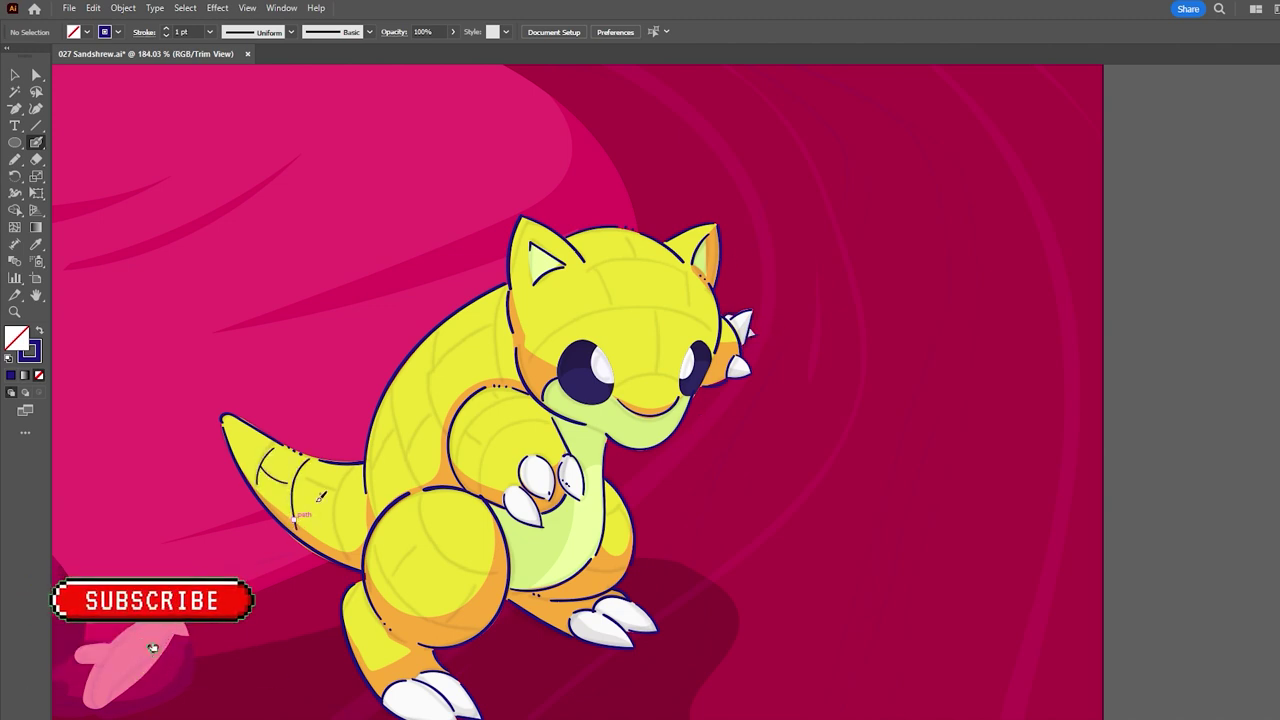
left_click_drag(332, 470, 345, 538)
left_click_drag(370, 486, 394, 388)
left_click_drag(418, 484, 396, 390)
left_click_drag(420, 455, 440, 370)
left_click_drag(440, 332, 430, 370)
Step: Add ridge lines across the arm, thigh and forehead, then zoom out to the whole artboard
left_click_drag(482, 440, 462, 478)
left_click_drag(500, 420, 545, 490)
left_click_drag(420, 500, 428, 575)
mouse_move(398, 545)
left_mouse_down()
mouse_move(410, 600)
mouse_move(485, 625)
left_mouse_up()
left_click_drag(492, 540, 375, 535)
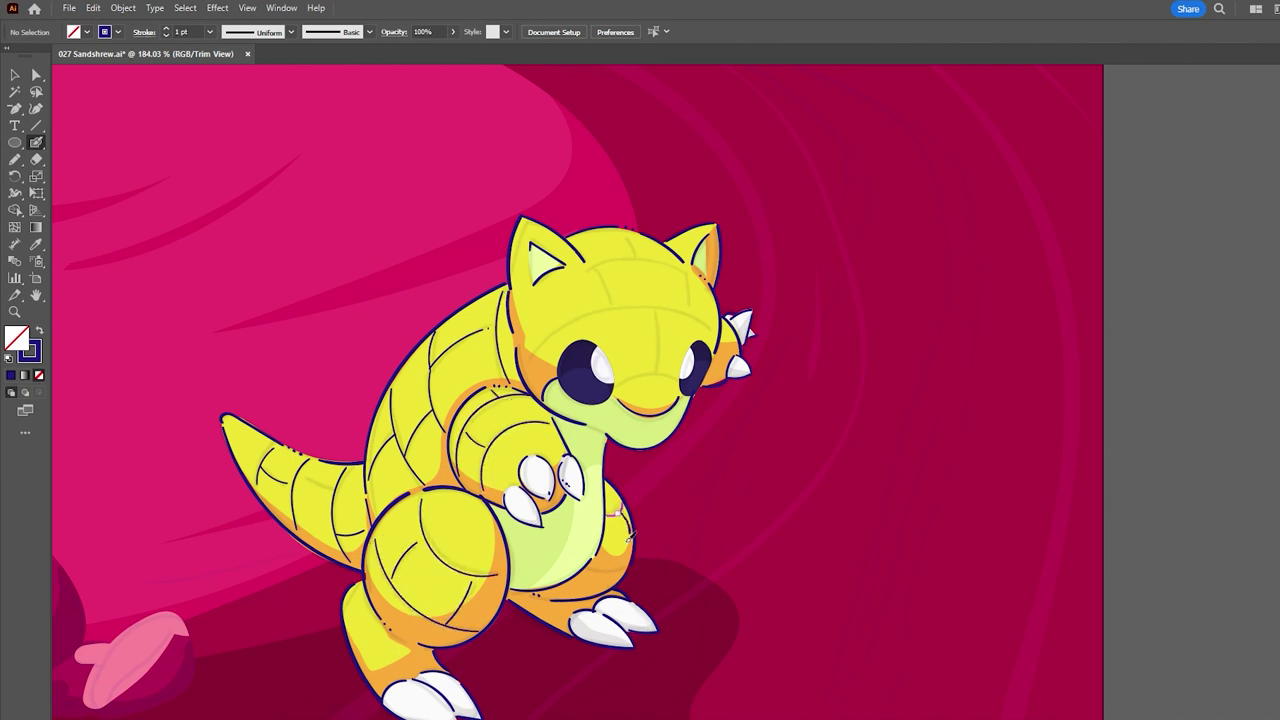
left_click_drag(522, 364, 687, 345)
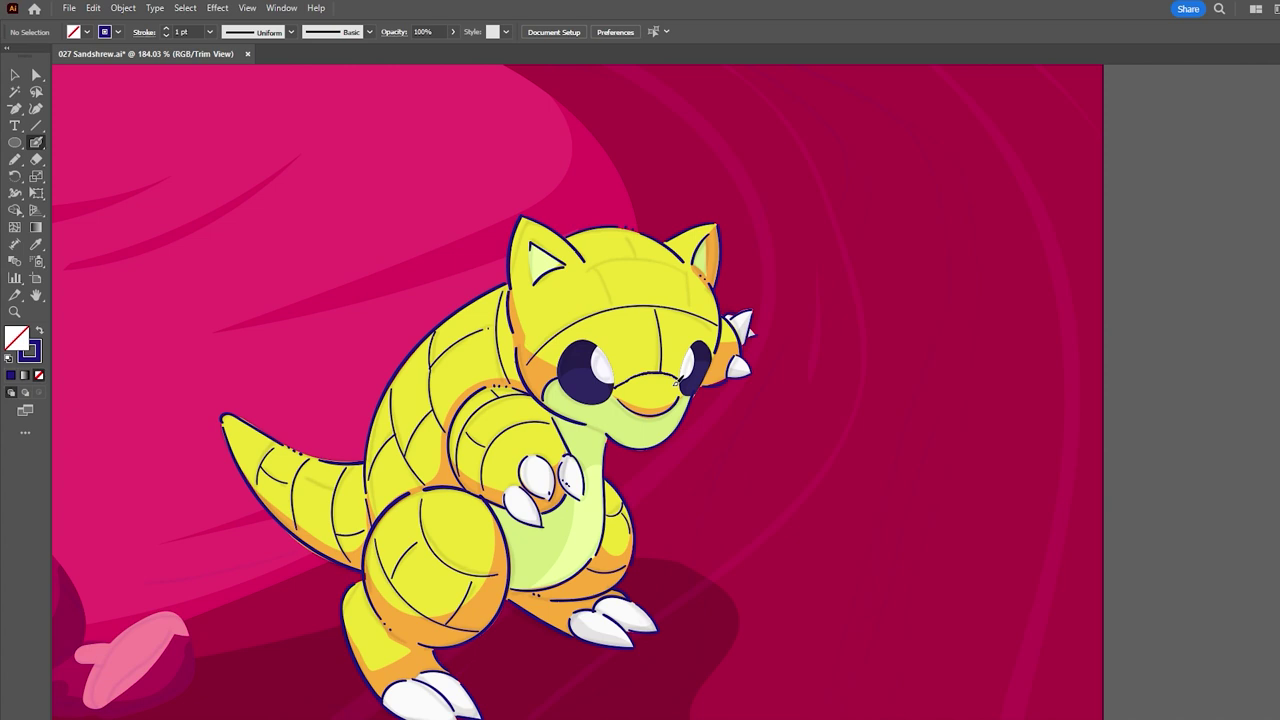
left_click_drag(661, 310, 560, 263)
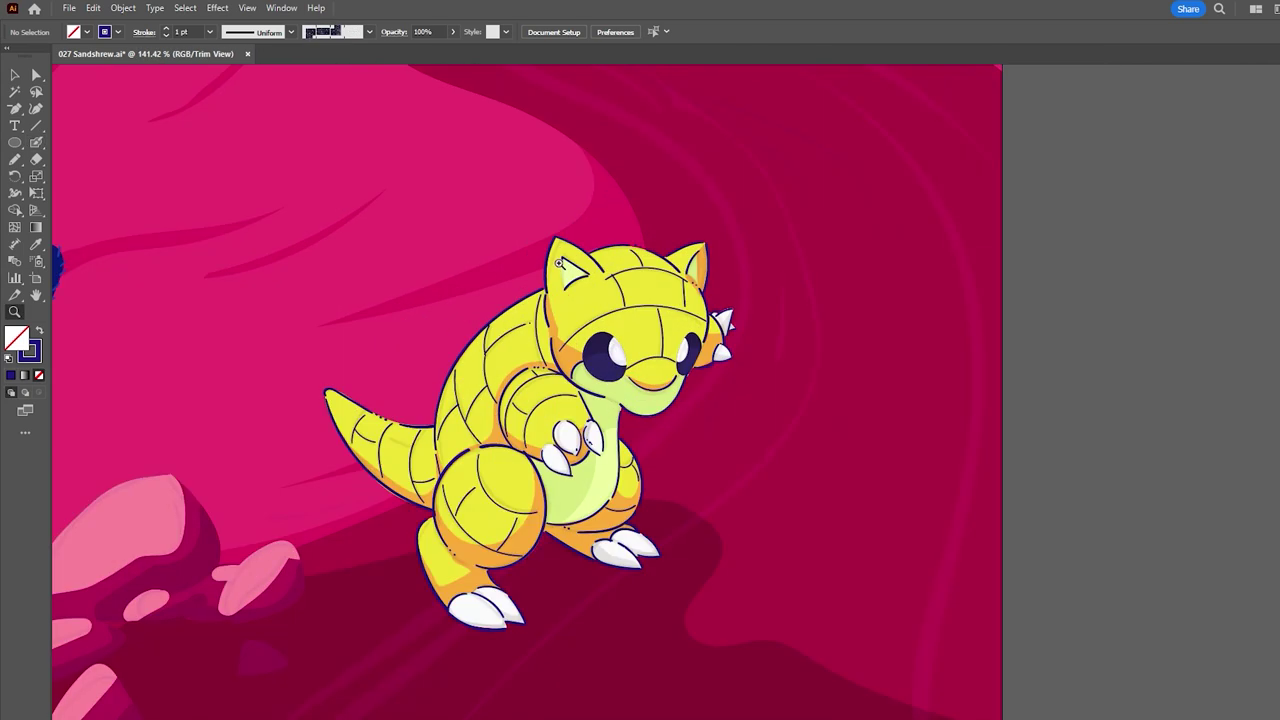
left_click(713, 330, "ctrl")
left_click_drag(713, 330, 515, 410)
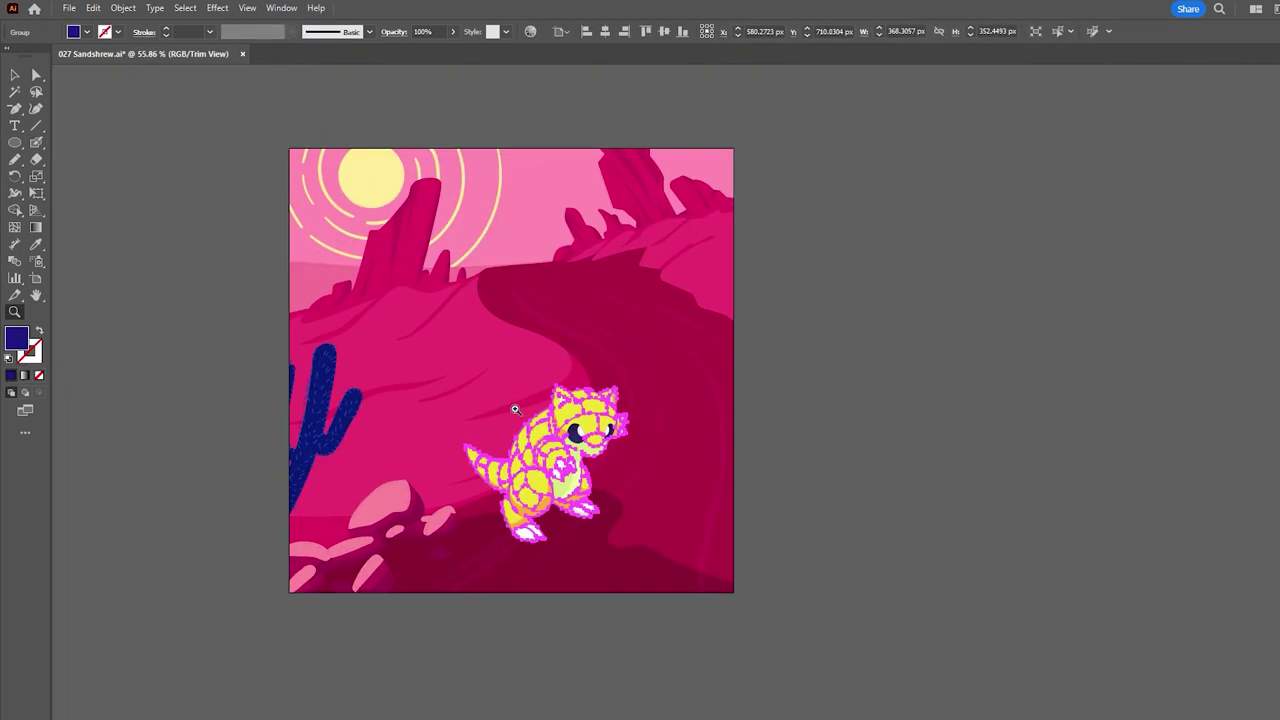
Step: Draw pale green highlights along Sandshrew's back, head, nose and belly
key("n")
key("ctrl+shift+a")
scroll(549, 449, "up", 3, "alt")
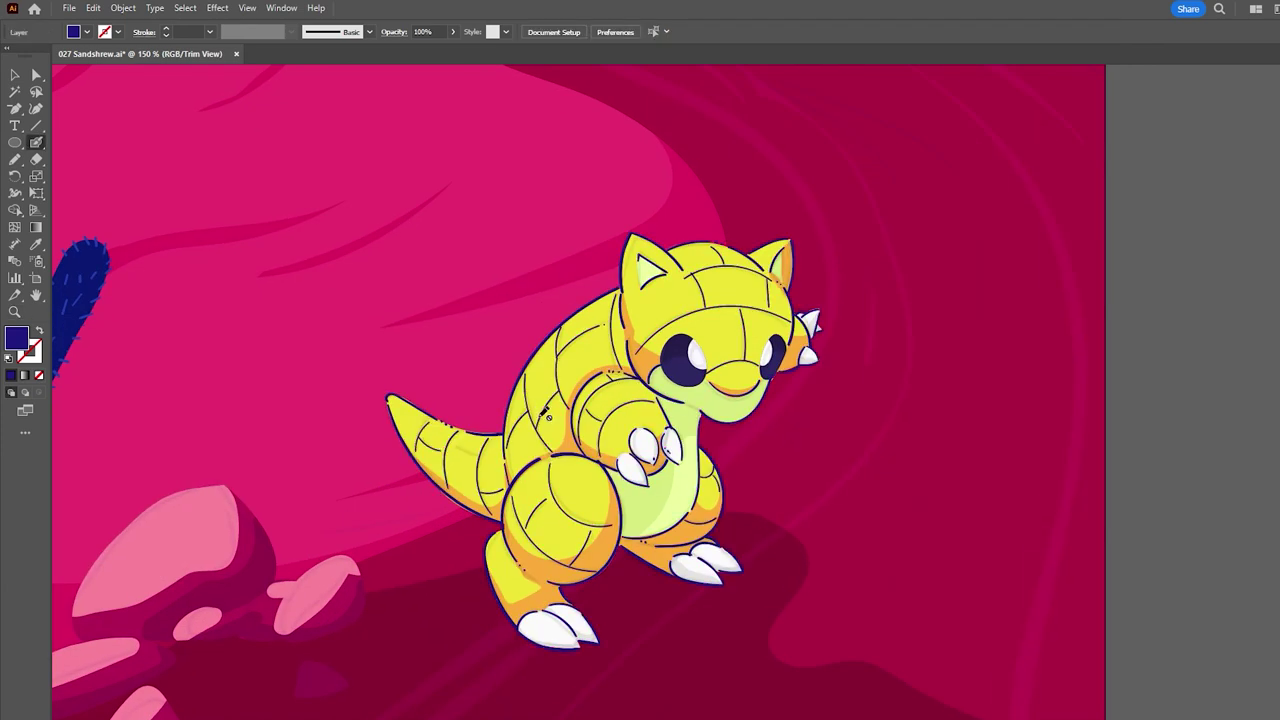
left_click_drag(530, 428, 605, 318)
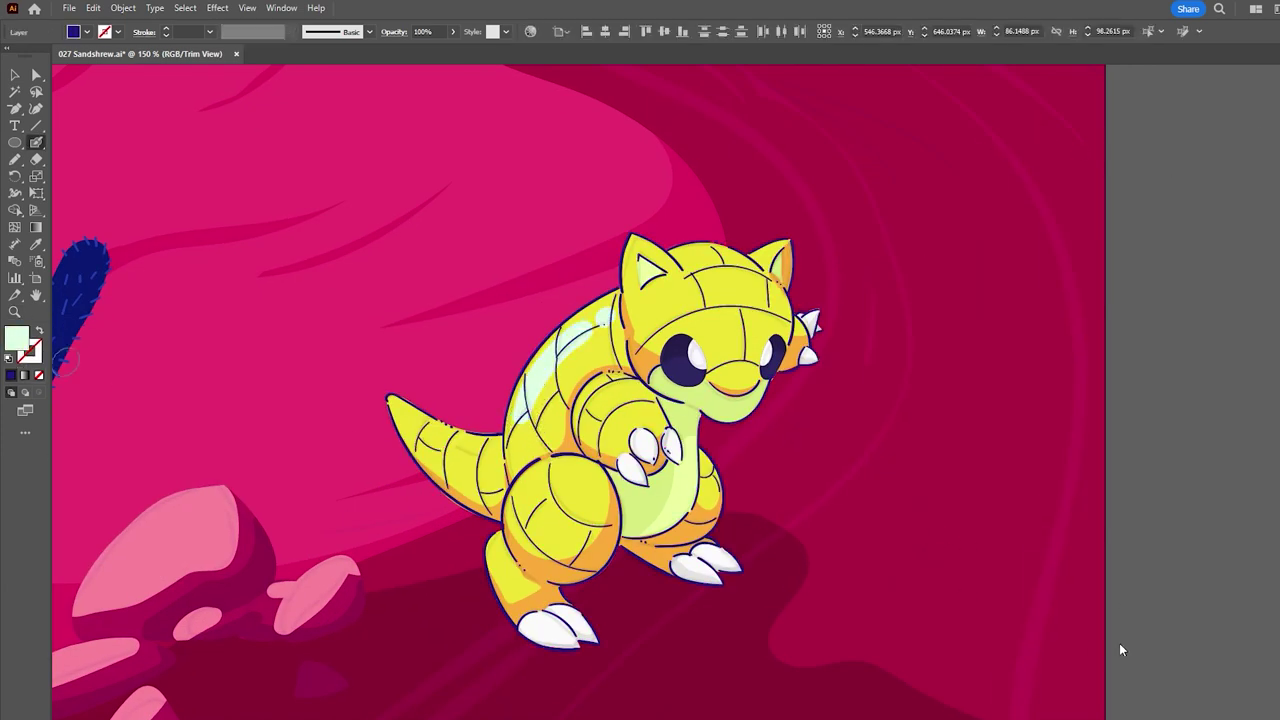
left_click_drag(700, 262, 770, 265)
left_click_drag(738, 370, 750, 380)
left_click_drag(590, 385, 640, 420)
Step: Add a crescent highlight on the thigh and one along the tail top, then zoom out slightly
mouse_move(562, 466)
left_mouse_down()
mouse_move(602, 515)
mouse_move(530, 468)
left_mouse_up()
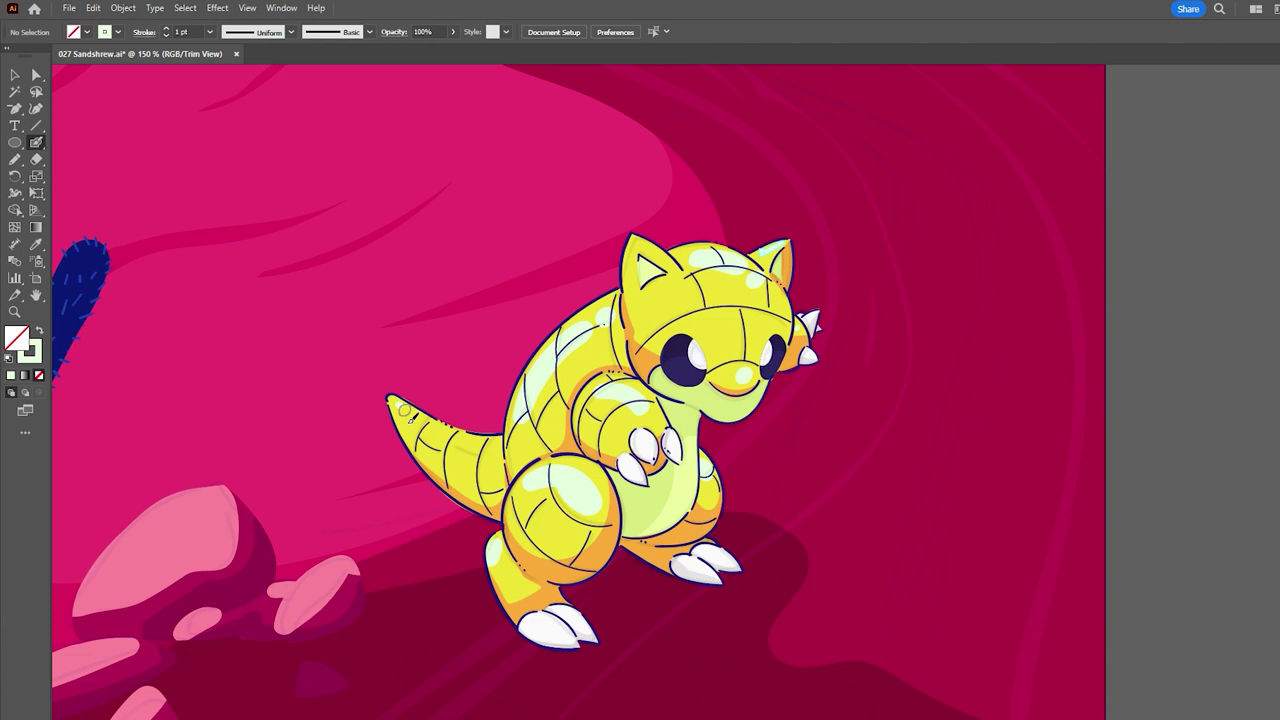
left_click_drag(395, 405, 480, 448)
scroll(640, 480, "down", 5)
scroll(640, 480, "down", 3)
scroll(640, 480, "up", 2)
scroll(640, 480, "down", 3)
key("z")
left_click_drag(1018, 150, 848, 73)
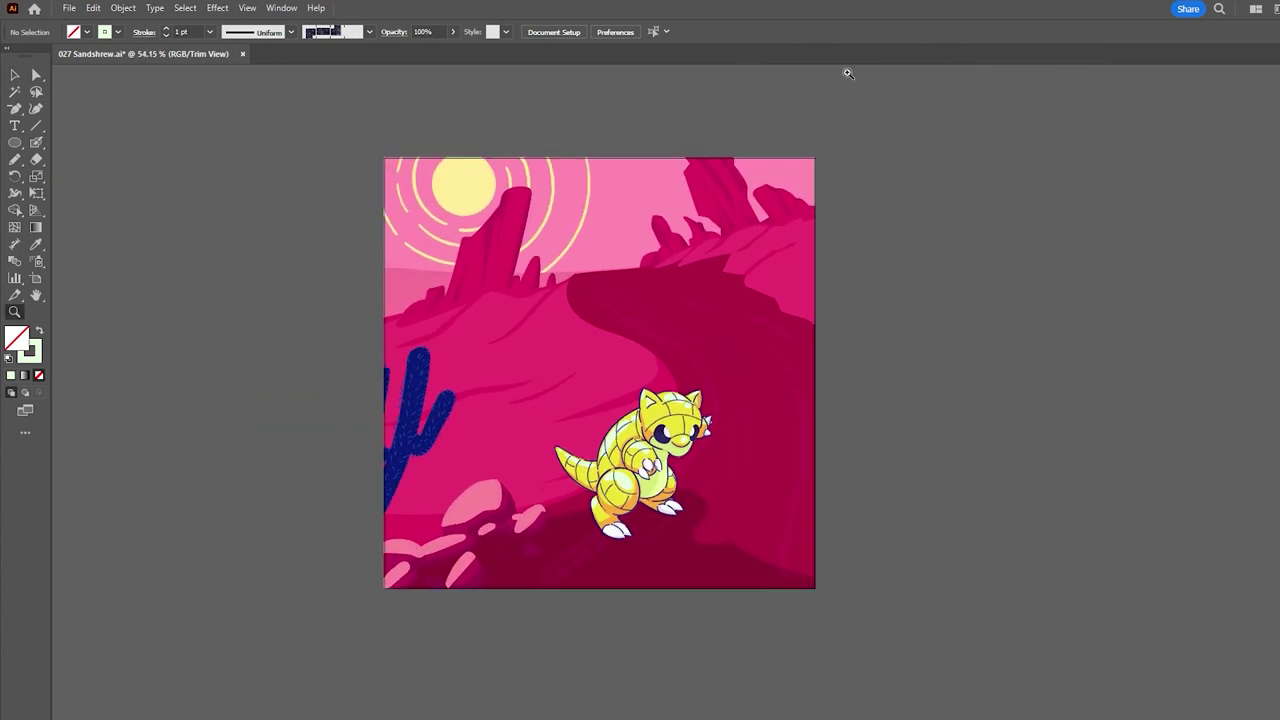
Step: Paint a curved glint on the upper hill and give it the sampled pink highlight colour
key("b")
left_click_drag(437, 342, 512, 300)
key("i")
left_click(539, 311)
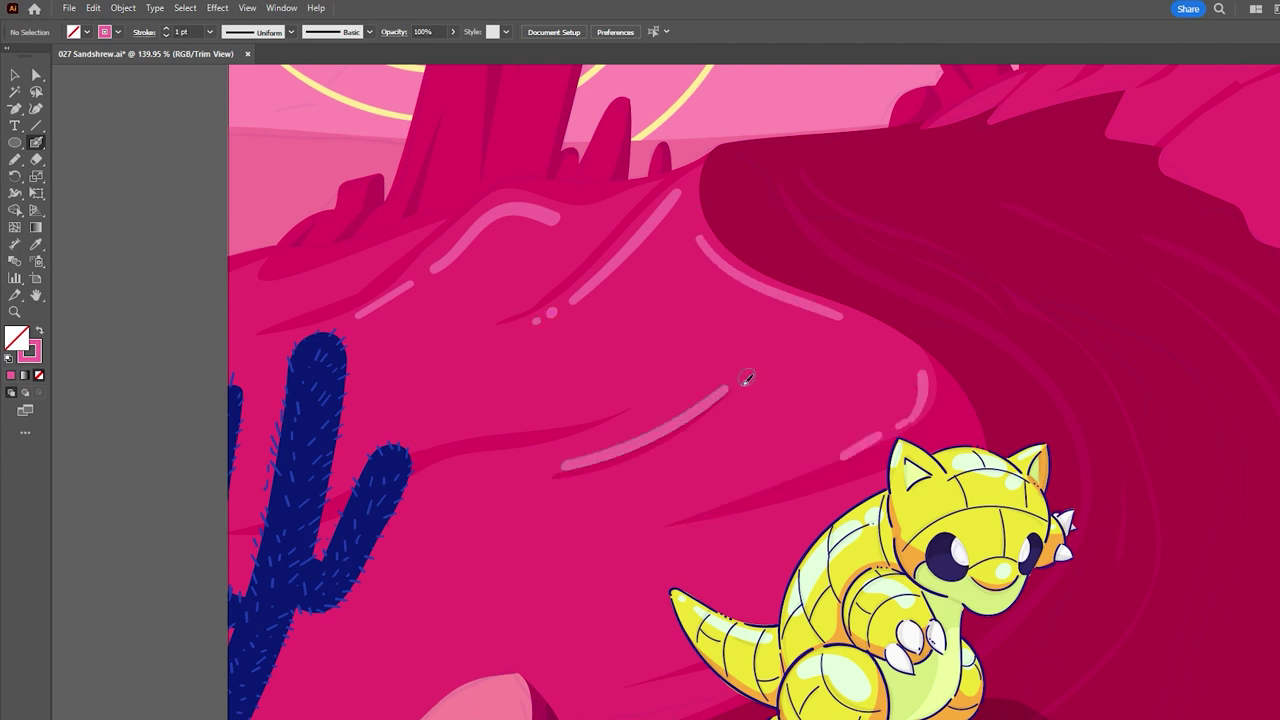
Step: Paint two light pink glint streaks on the right hillside and zoom out
key("ctrl+0")
scroll(563, 459, "up", 1)
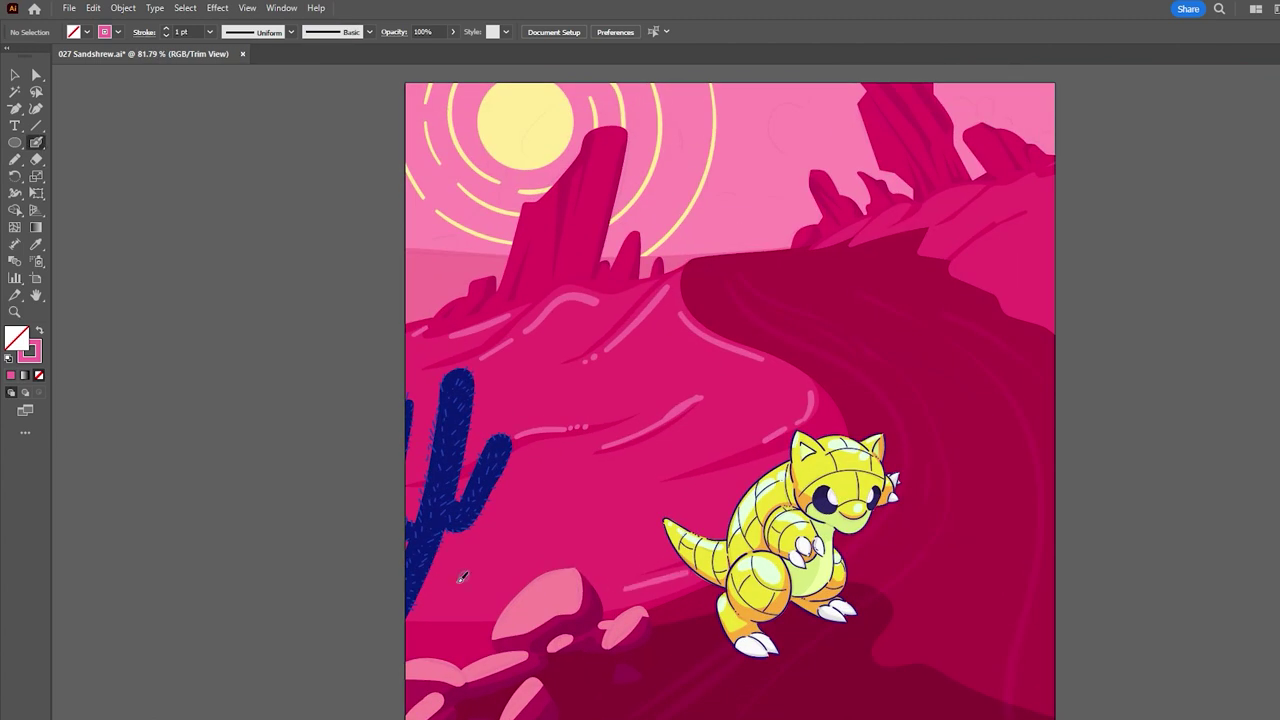
left_click_drag(856, 329, 926, 280)
left_click_drag(908, 358, 946, 338)
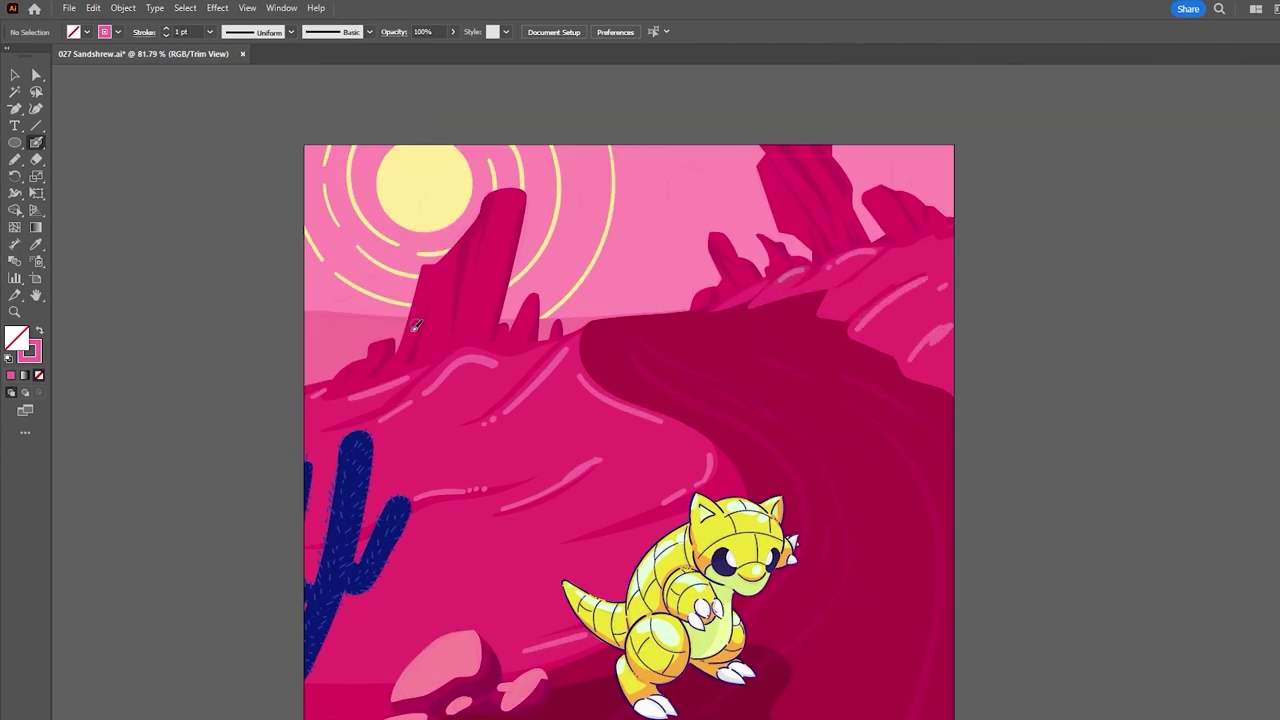
left_click(410, 425, "alt")
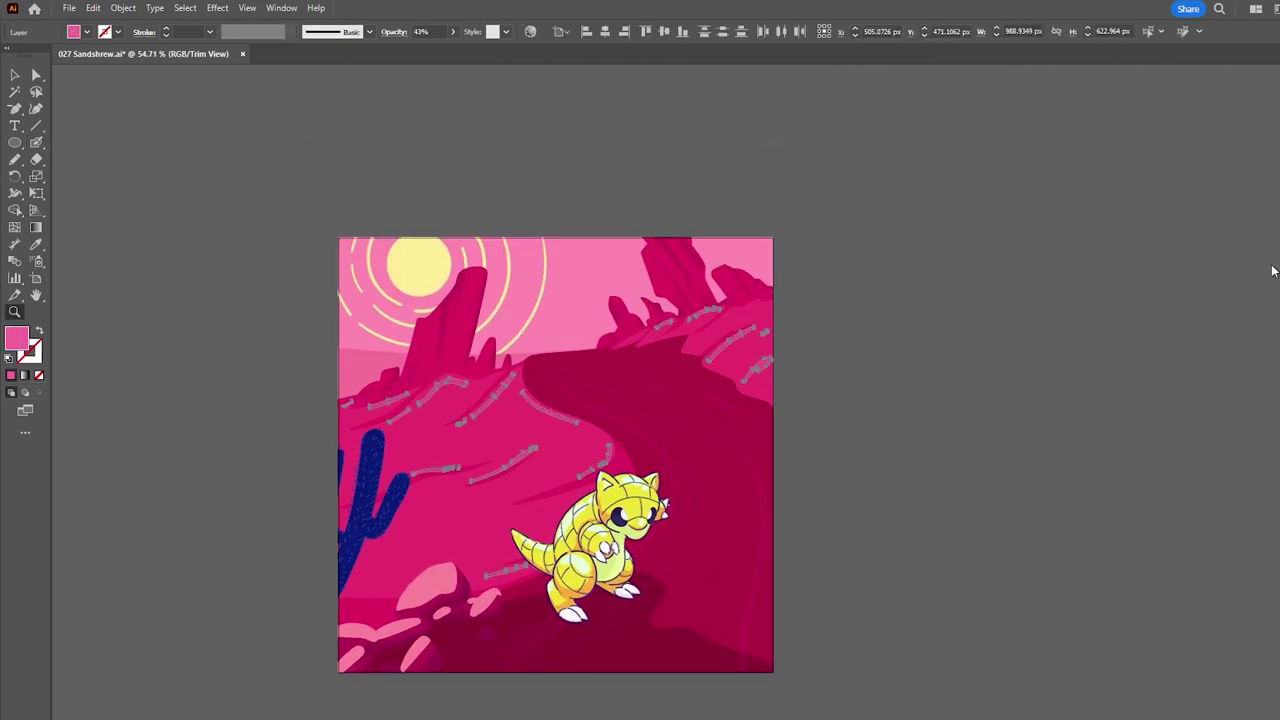